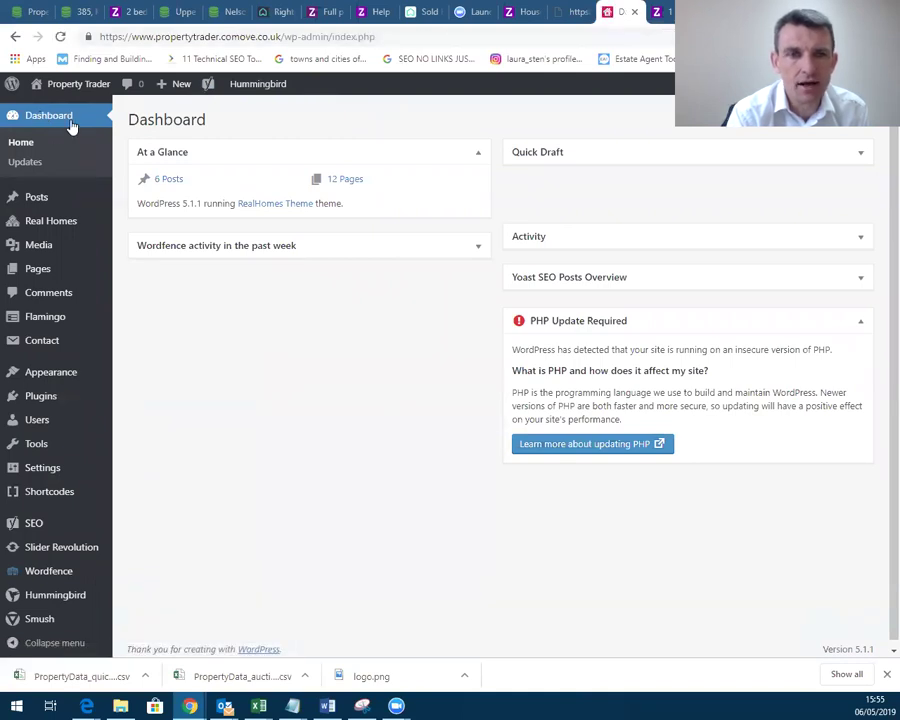
Open the public Property Trader site from the admin dashboard and go to its property submission form.
{"action": "left_click", "coordinate": [68, 86]}
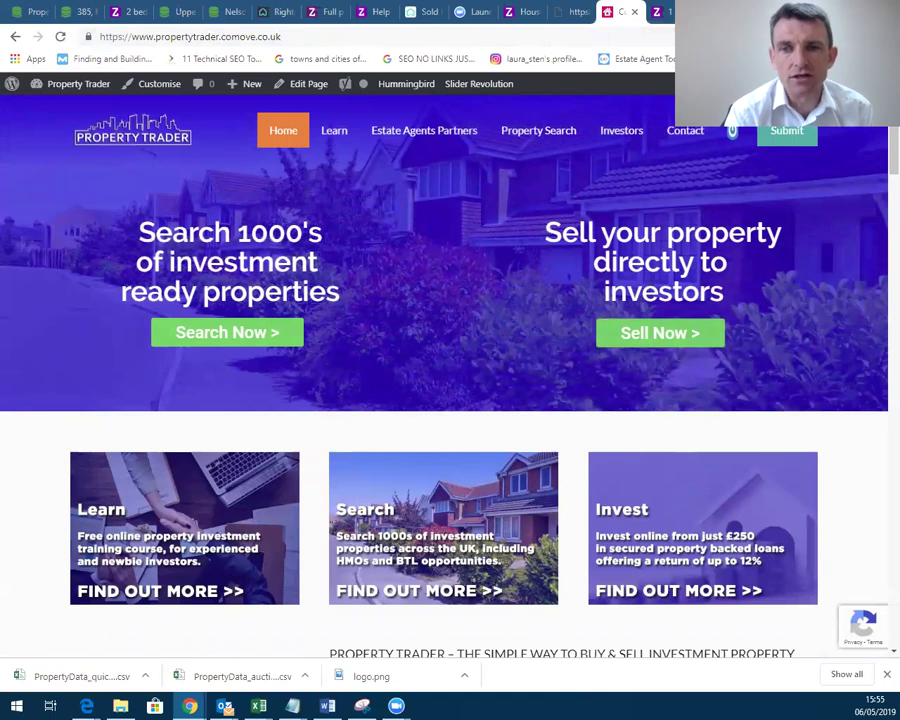
{"action": "left_click", "coordinate": [869, 197]}
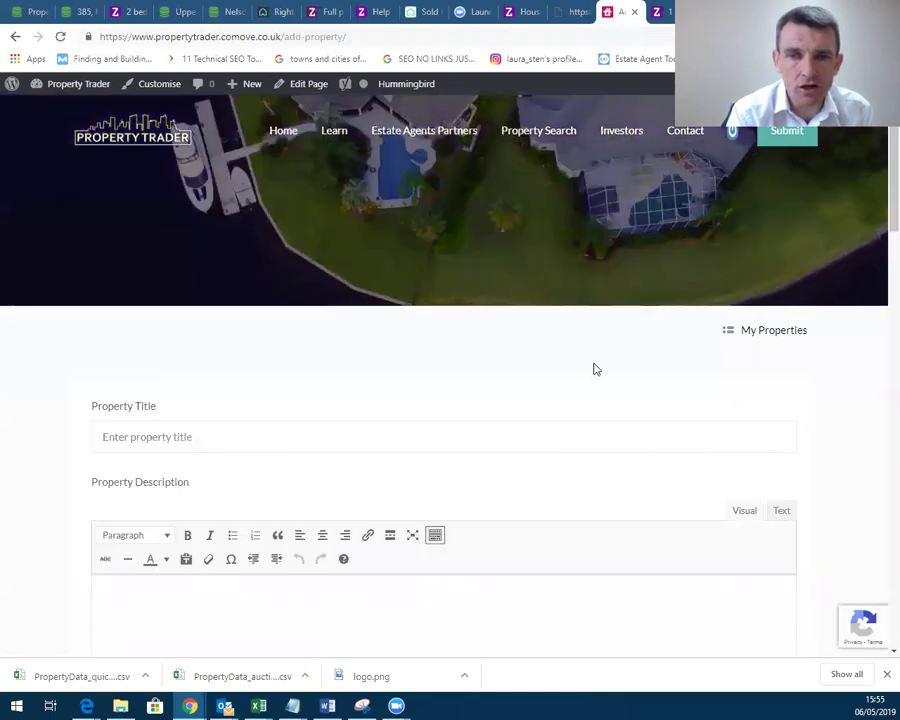
{"action": "mouse_move", "coordinate": [732, 132]}
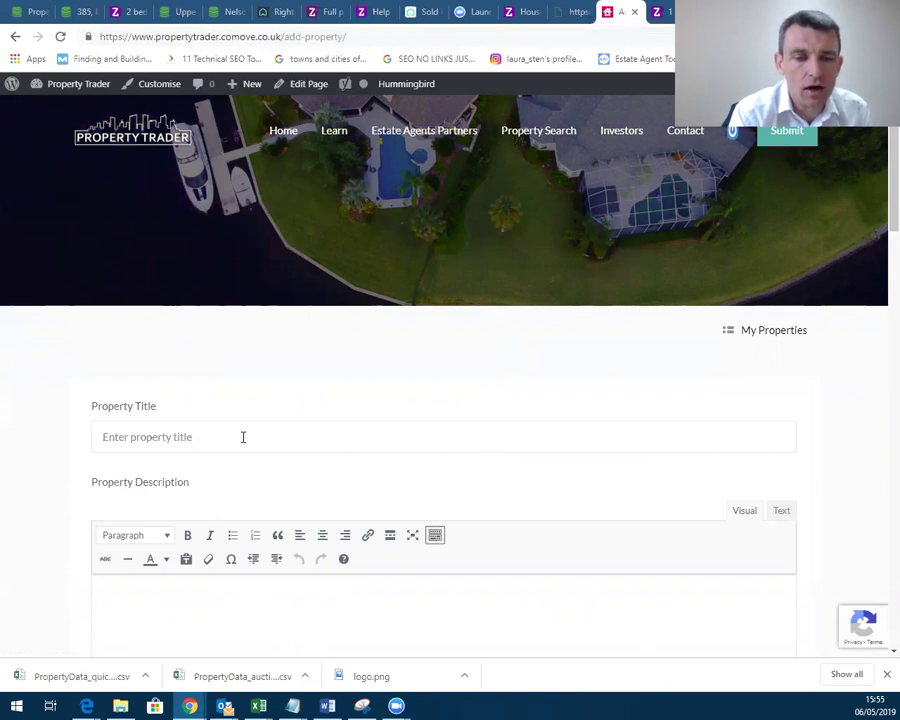
Look over the property submission form, including the title, description, location and price fields and the available property types.
{"action": "scroll", "coordinate": [310, 292], "scroll_direction": "down", "scroll_amount": 1}
{"action": "left_click", "coordinate": [310, 292]}
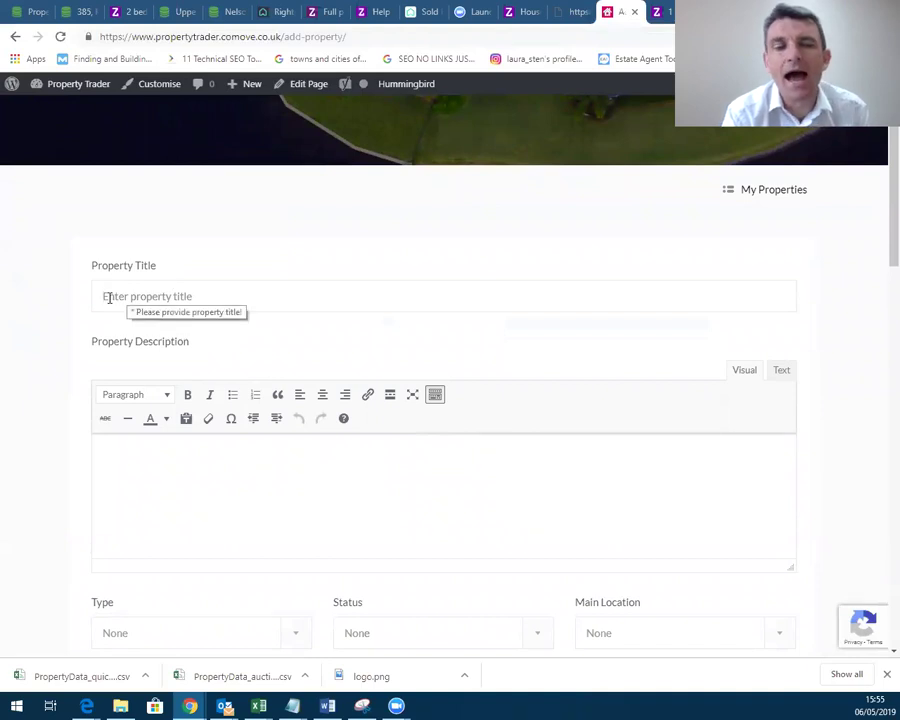
{"action": "scroll", "coordinate": [153, 291], "scroll_direction": "down", "scroll_amount": 1}
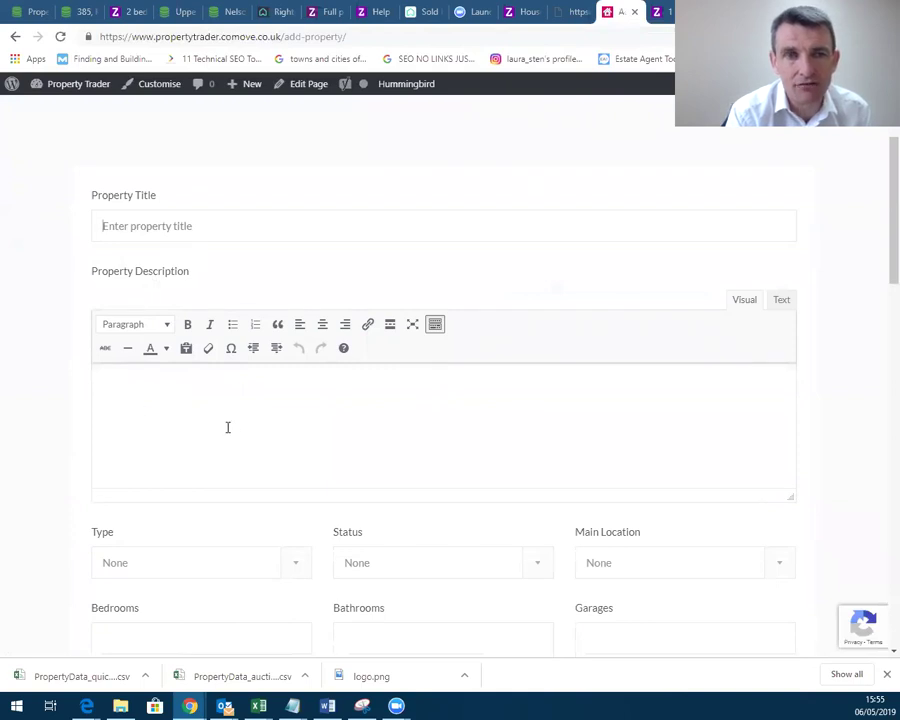
{"action": "scroll", "coordinate": [227, 427], "scroll_direction": "down", "scroll_amount": 2}
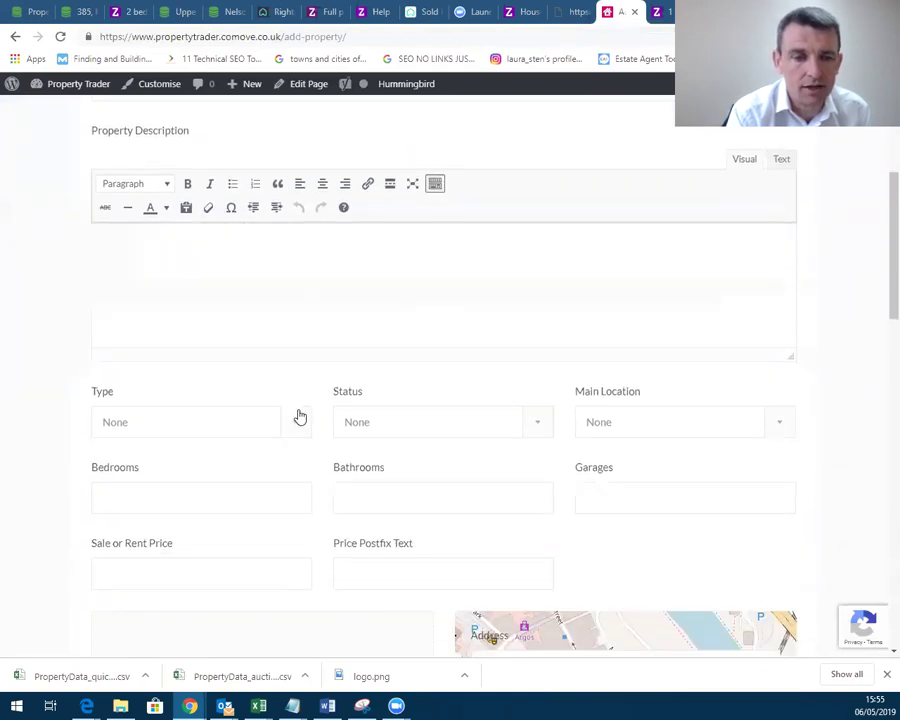
{"action": "scroll", "coordinate": [285, 415], "scroll_direction": "down", "scroll_amount": 1}
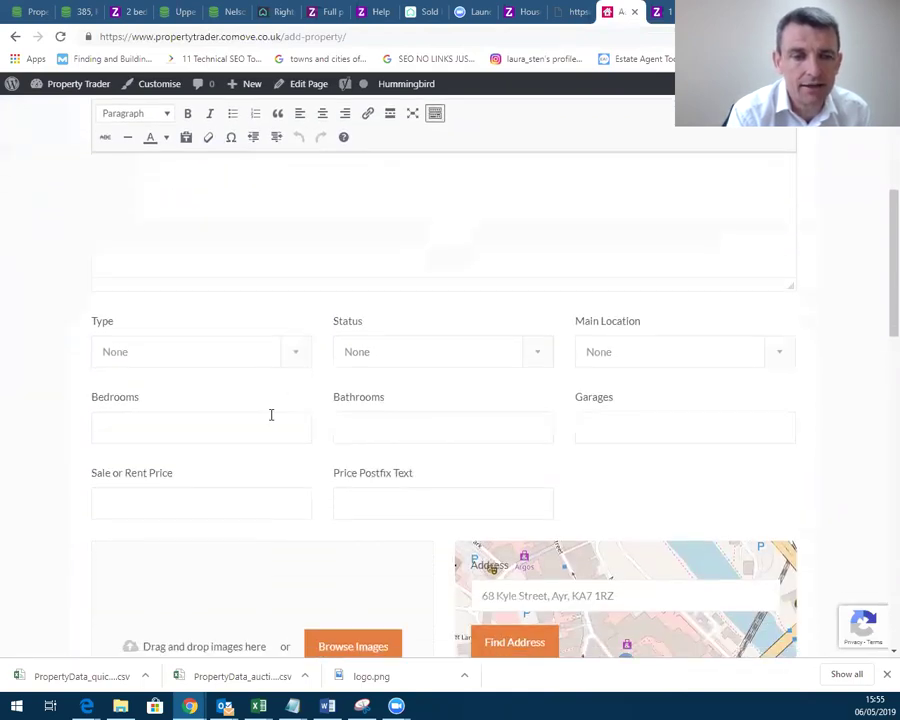
{"action": "left_click", "coordinate": [295, 357]}
{"action": "left_click", "coordinate": [291, 358]}
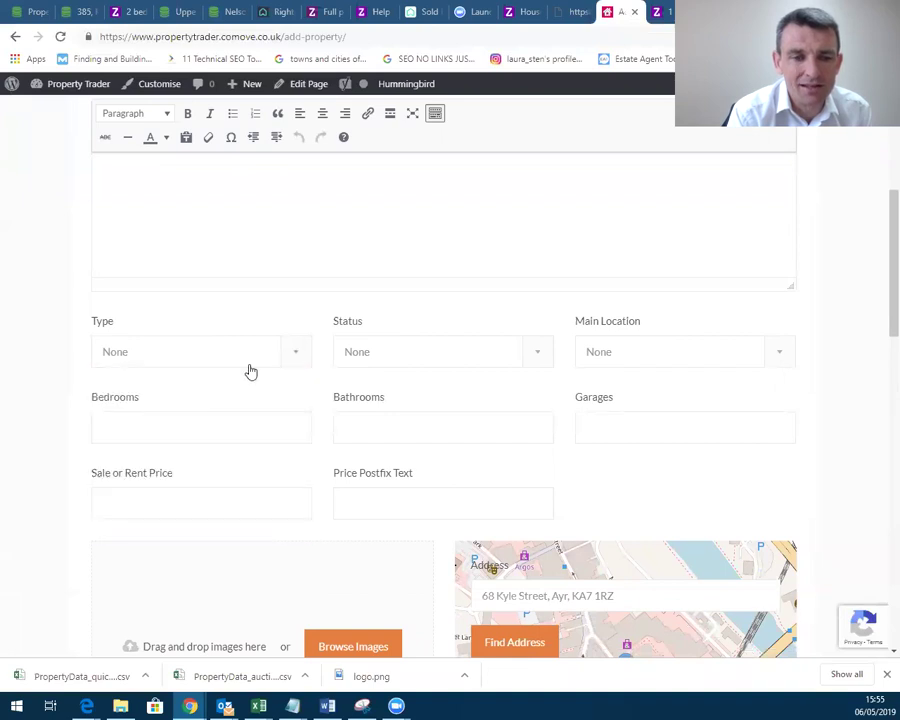
{"action": "left_click", "coordinate": [244, 362]}
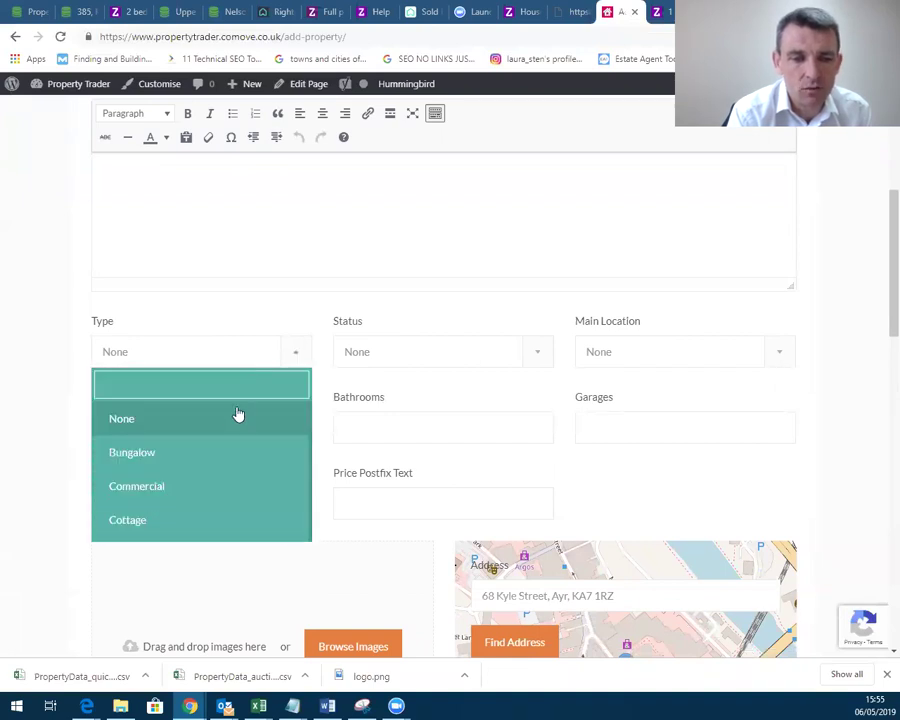
{"action": "left_click", "coordinate": [225, 416]}
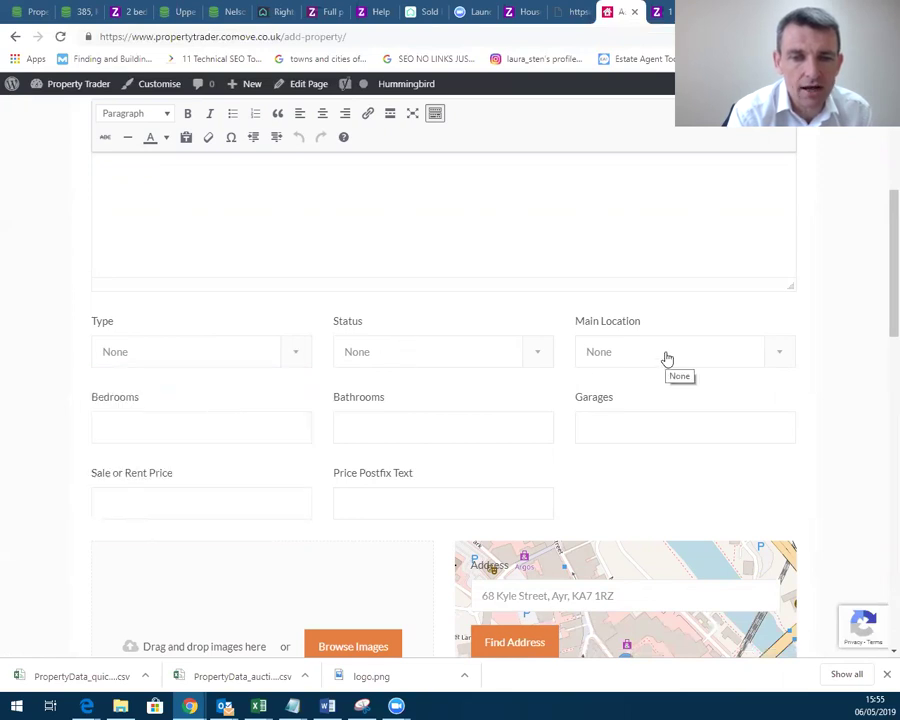
{"action": "scroll", "coordinate": [662, 365], "scroll_direction": "up", "scroll_amount": 5}
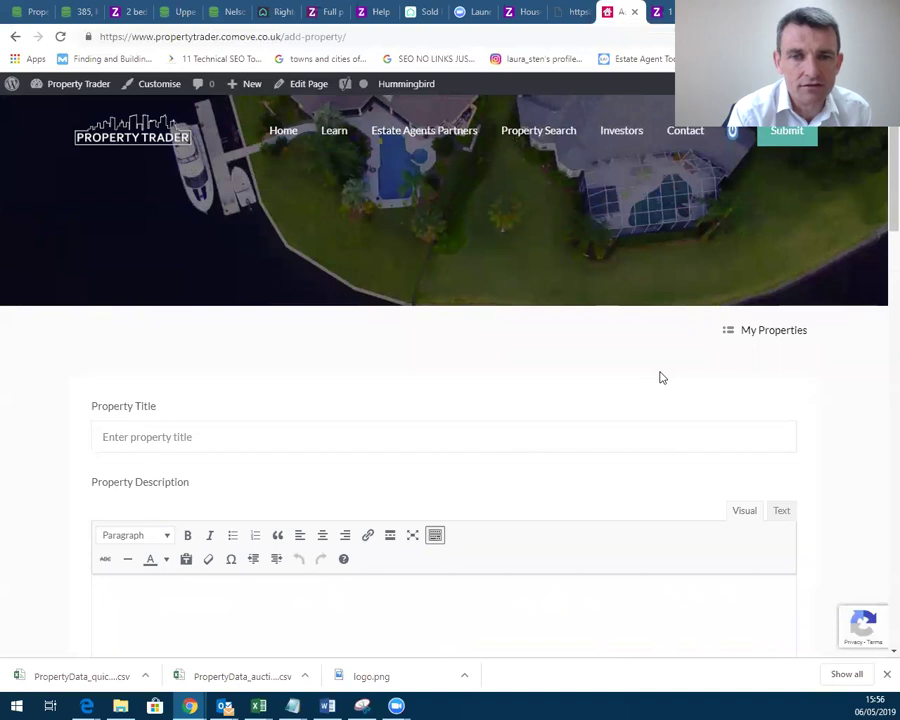
Switch to the Zoopla page and go to its home page with the for-sale search form.
{"action": "left_click", "coordinate": [662, 18]}
{"action": "left_click", "coordinate": [78, 148]}
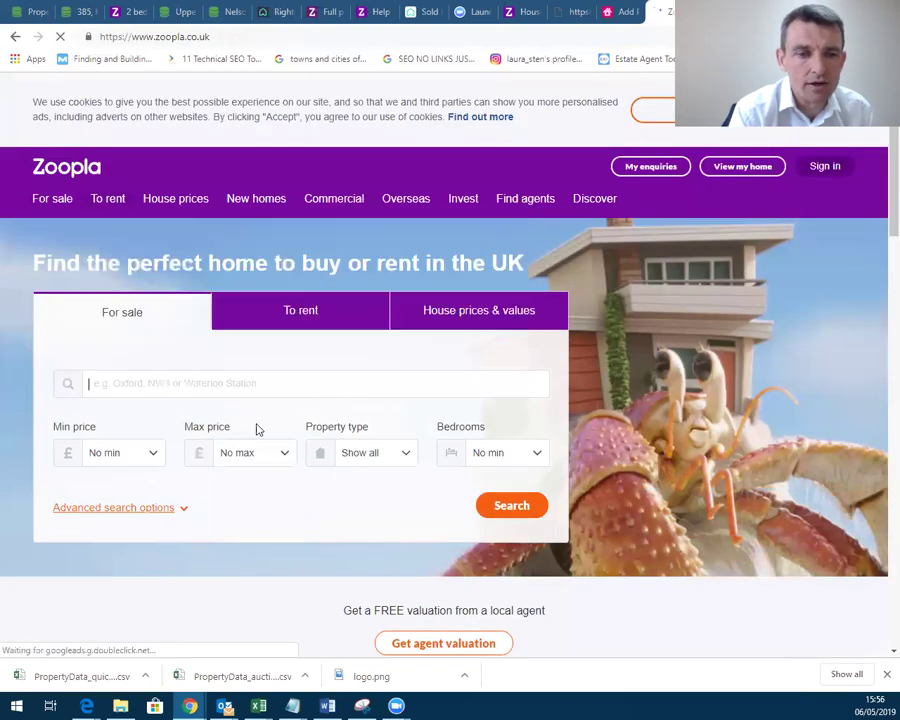
{"action": "left_click", "coordinate": [237, 38]}
{"action": "left_click_drag", "start_coordinate": [237, 38], "coordinate": [210, 40]}
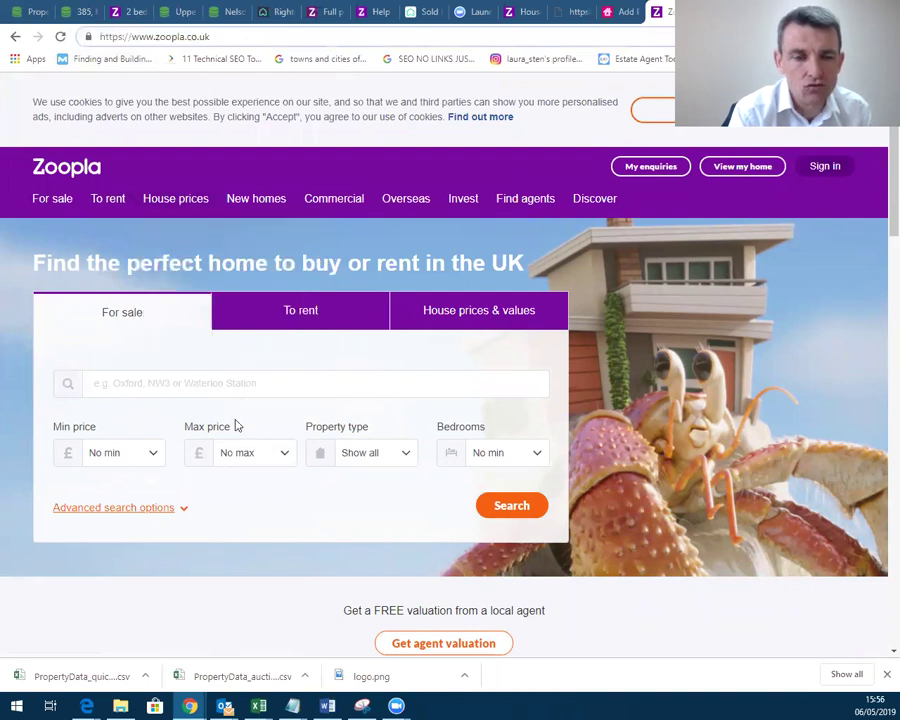
{"action": "scroll", "coordinate": [233, 426], "scroll_direction": "down", "scroll_amount": 3}
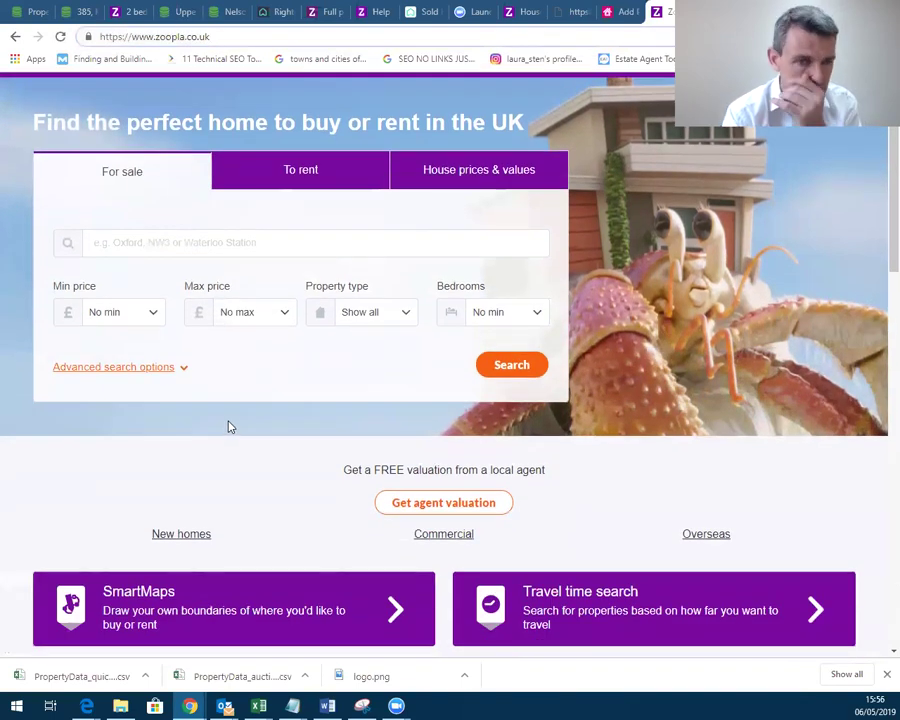
Set the for-sale search to Greenock, Inverclyde with a price range of £10,000 to £60,000.
{"action": "left_click", "coordinate": [198, 252]}
{"action": "type", "text": "greenock"}
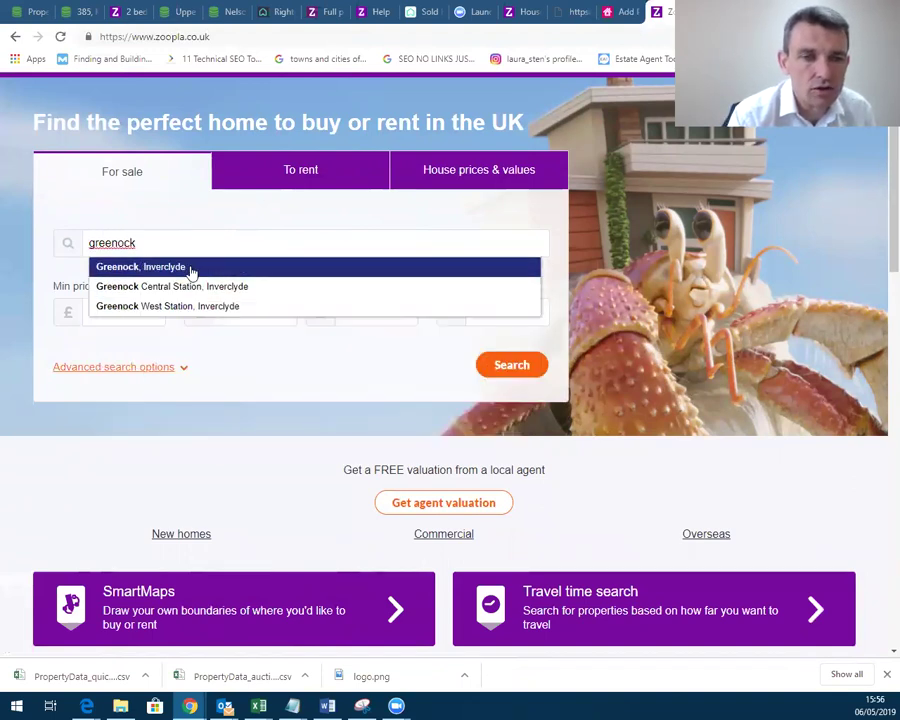
{"action": "left_click", "coordinate": [191, 268]}
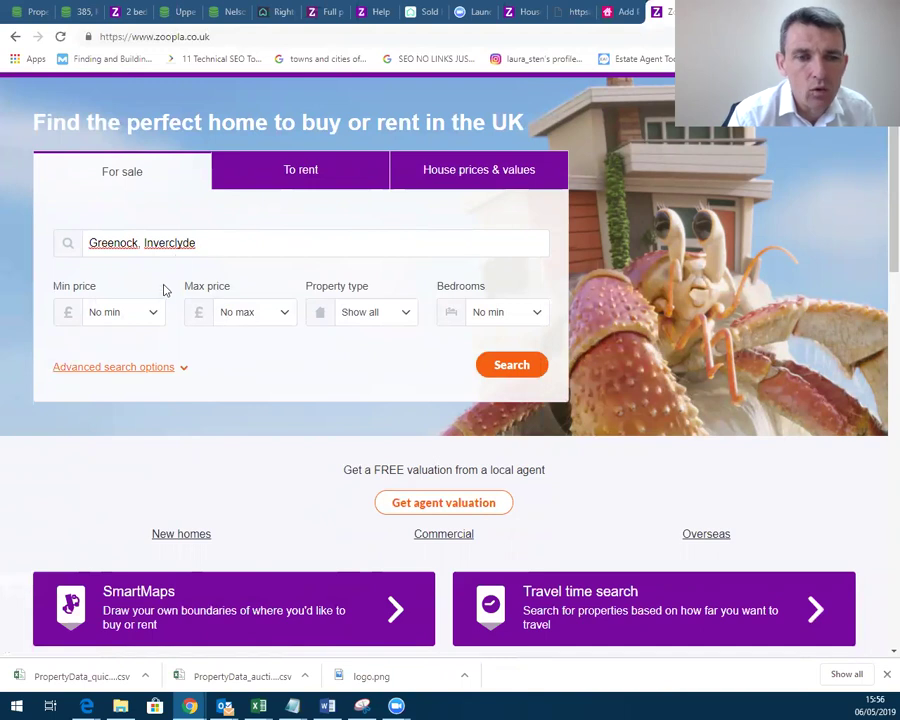
{"action": "left_click", "coordinate": [154, 318]}
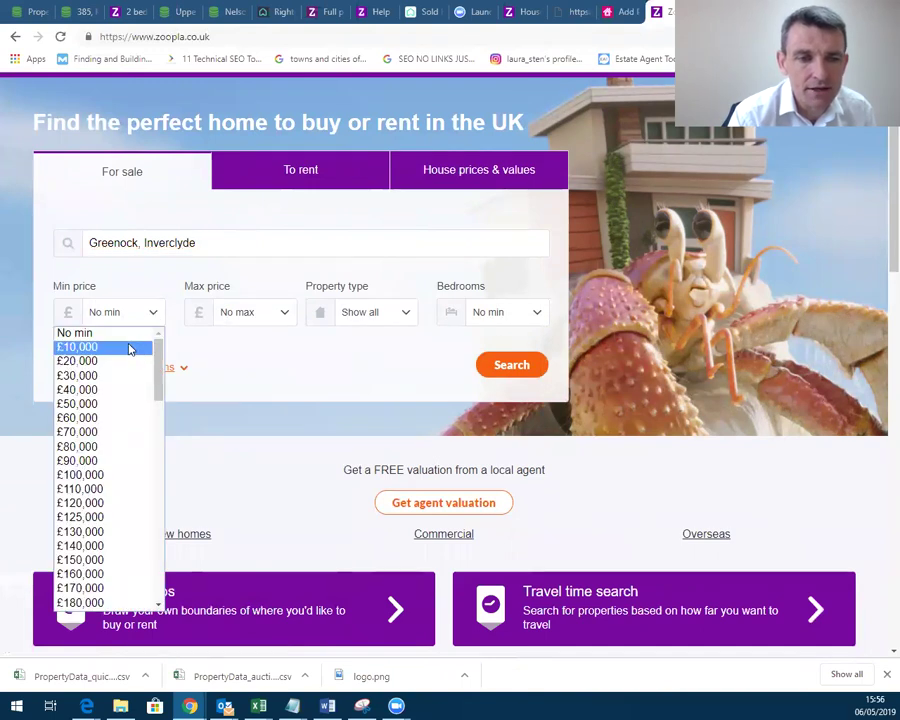
{"action": "left_click", "coordinate": [135, 346]}
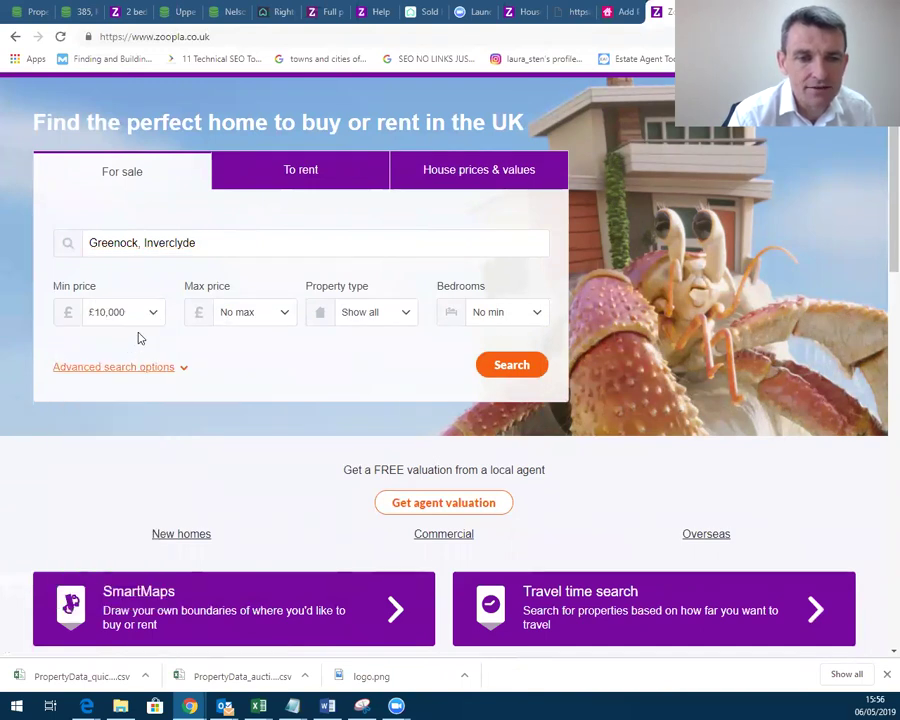
{"action": "left_click", "coordinate": [285, 316]}
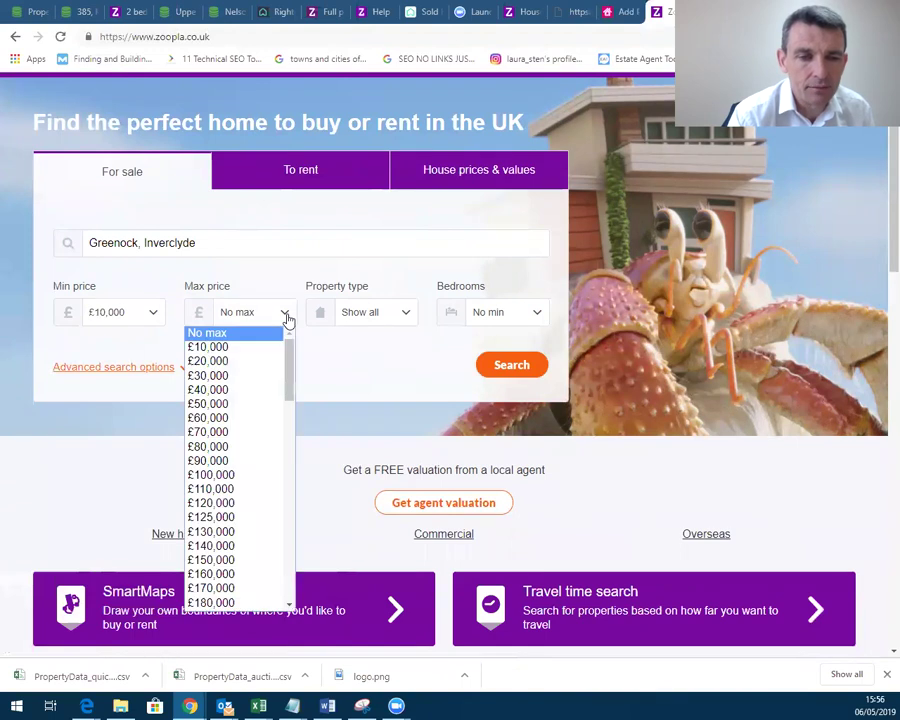
{"action": "left_click", "coordinate": [243, 427]}
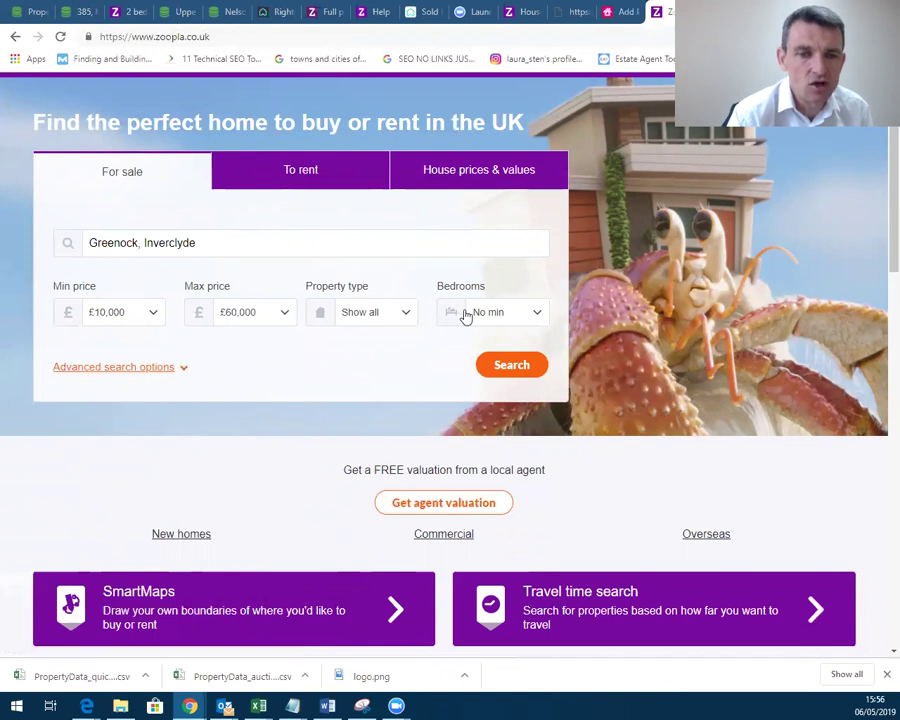
Widen the search in the advanced options to within 20 miles of the location and run it.
{"action": "left_click", "coordinate": [184, 369]}
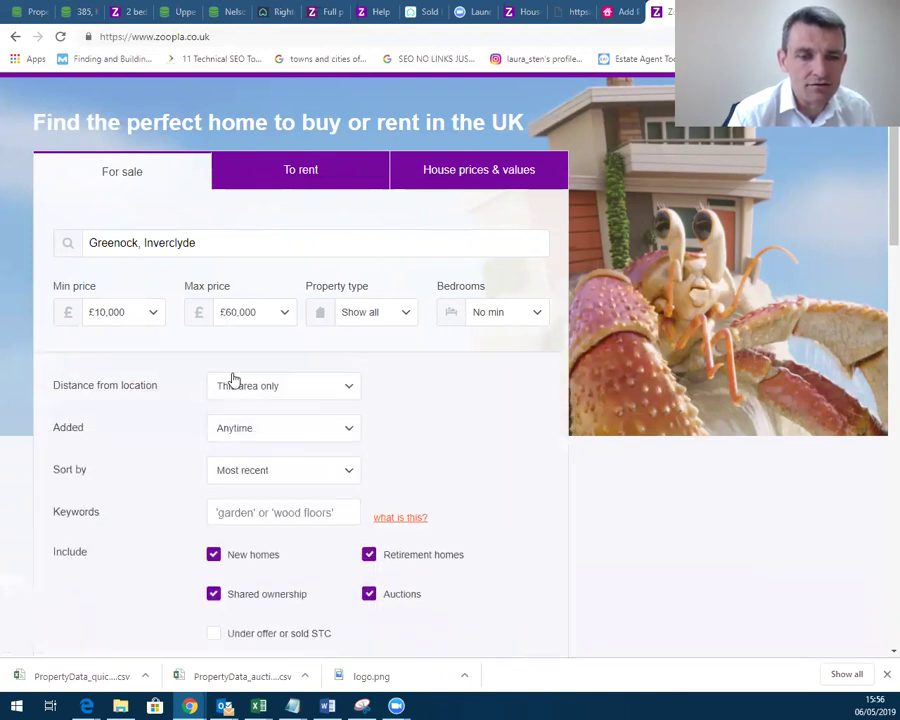
{"action": "left_click", "coordinate": [349, 390]}
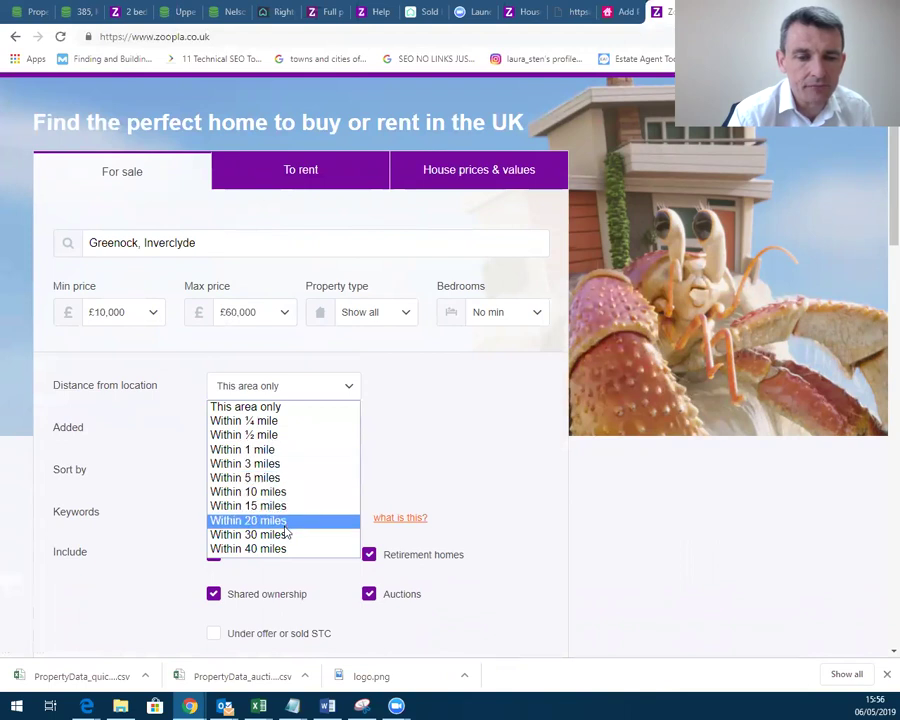
{"action": "key", "text": "Escape"}
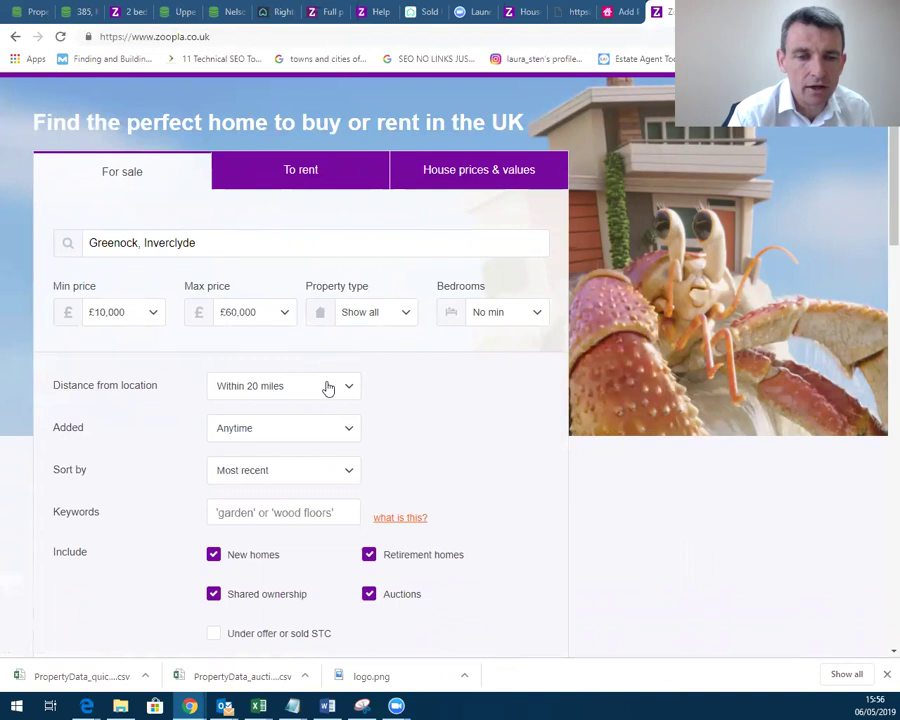
{"action": "scroll", "coordinate": [328, 388], "scroll_direction": "down", "scroll_amount": 3}
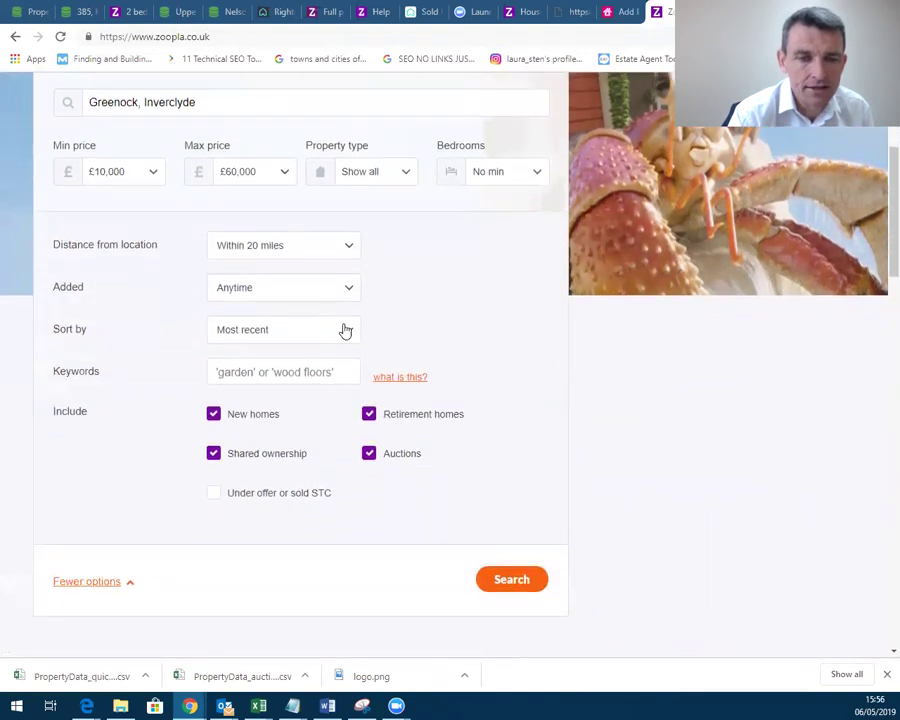
{"action": "left_click", "coordinate": [498, 584]}
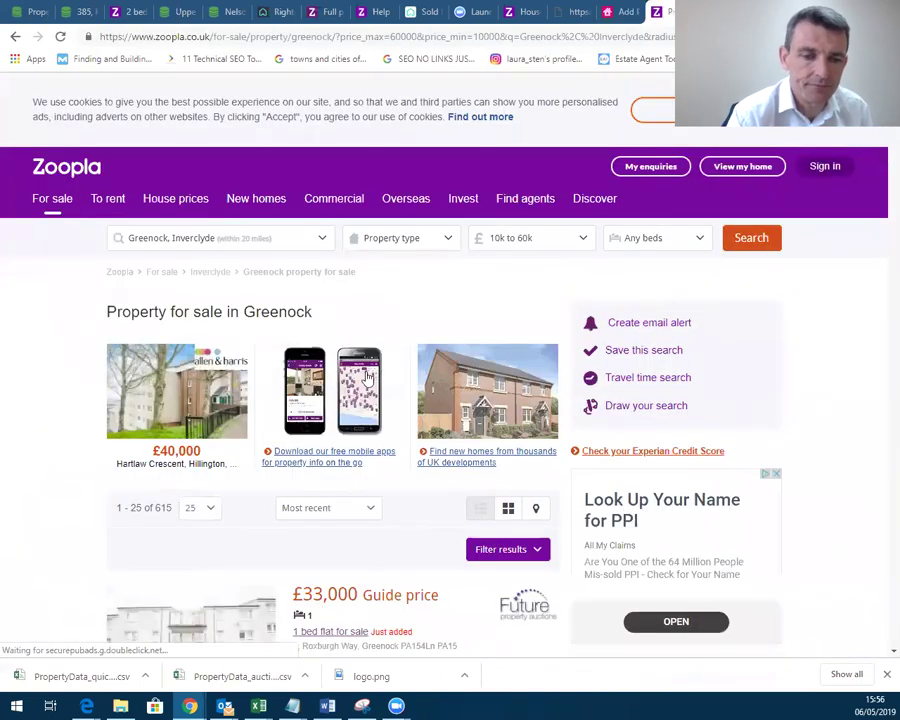
Look through the Greenock for-sale results and check the available sorting options.
{"action": "scroll", "coordinate": [366, 402], "scroll_direction": "down", "scroll_amount": 3}
{"action": "scroll", "coordinate": [366, 402], "scroll_direction": "down", "scroll_amount": 1}
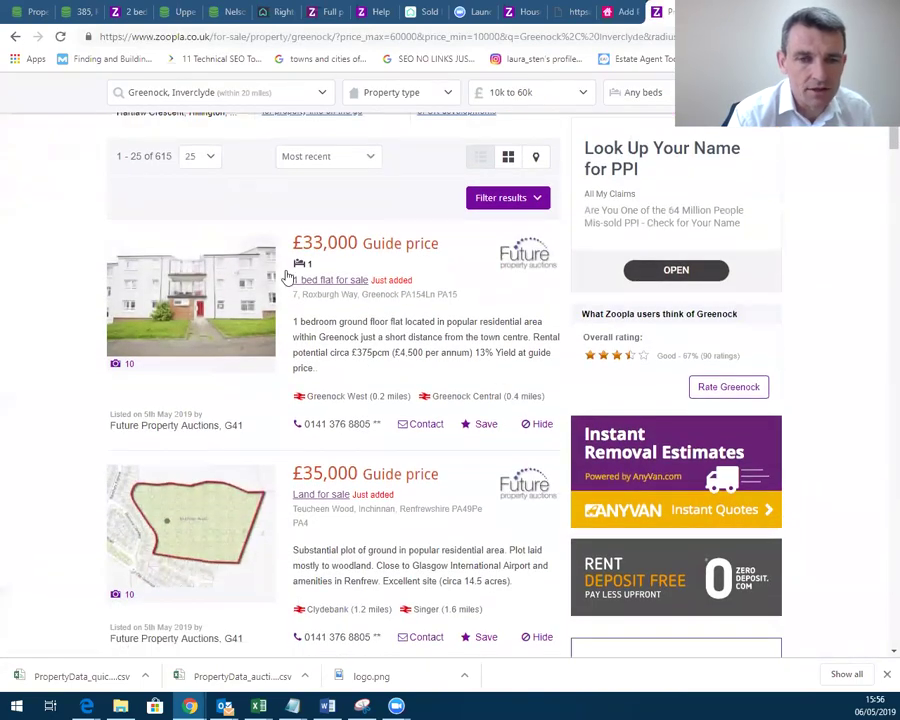
{"action": "scroll", "coordinate": [287, 410], "scroll_direction": "down", "scroll_amount": 2}
{"action": "scroll", "coordinate": [194, 368], "scroll_direction": "down", "scroll_amount": 2}
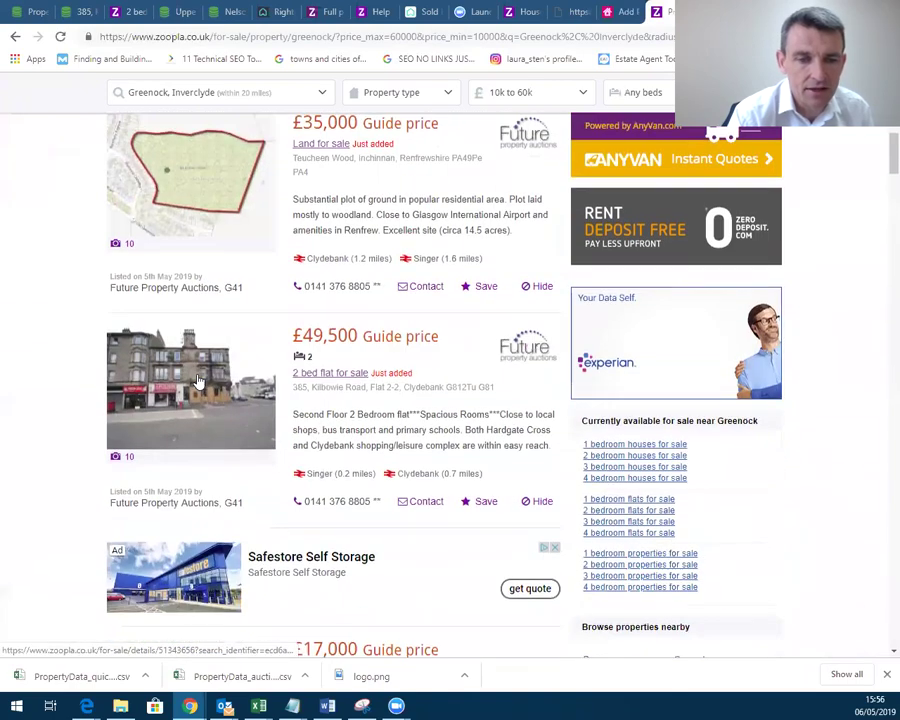
{"action": "scroll", "coordinate": [198, 381], "scroll_direction": "down", "scroll_amount": 1}
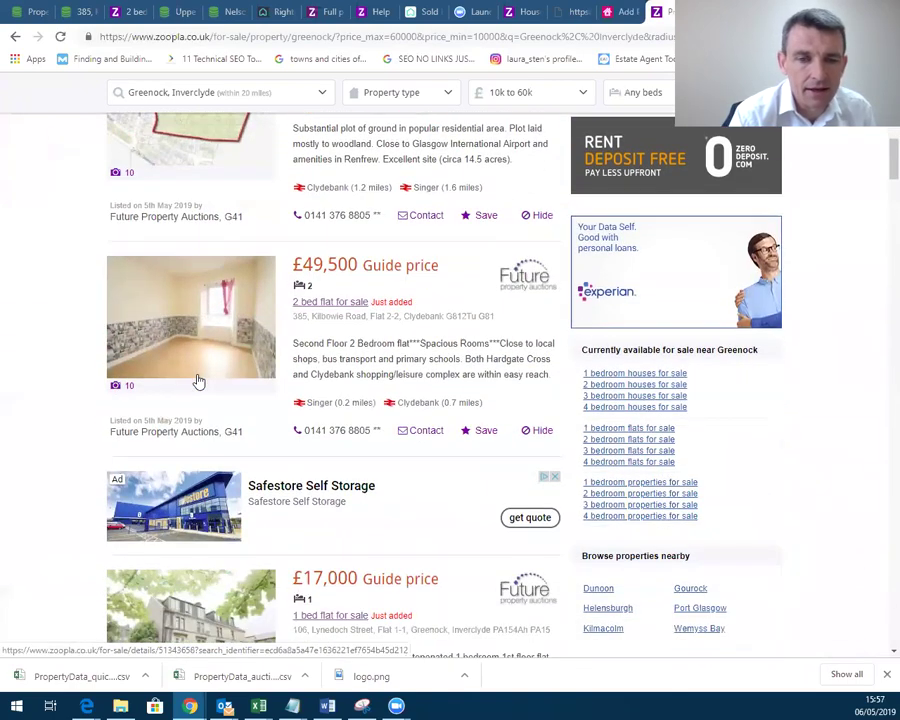
{"action": "scroll", "coordinate": [223, 372], "scroll_direction": "up", "scroll_amount": 7}
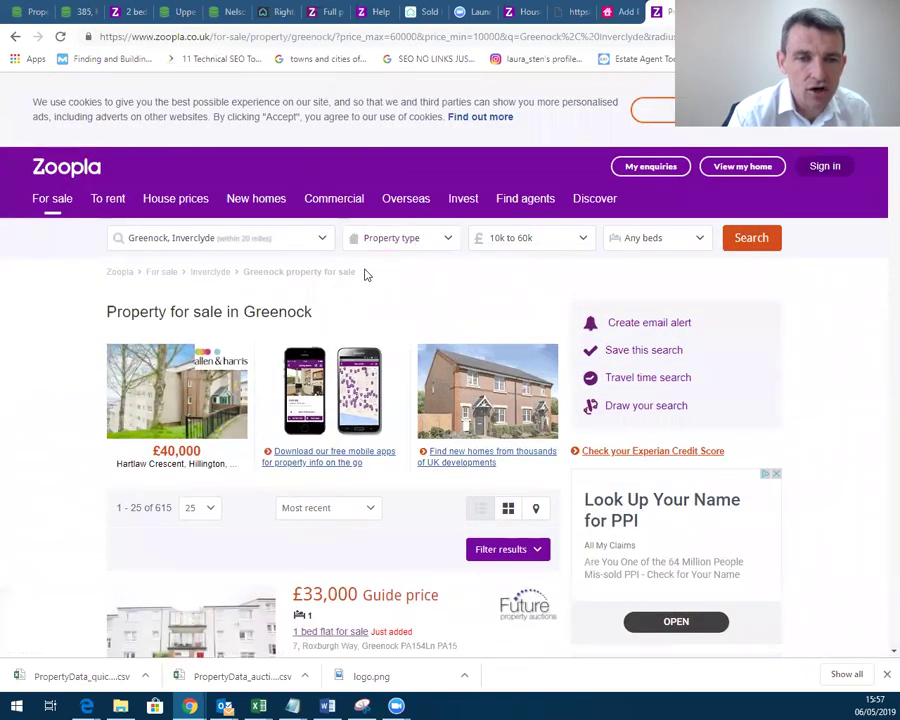
{"action": "scroll", "coordinate": [348, 390], "scroll_direction": "down", "scroll_amount": 3}
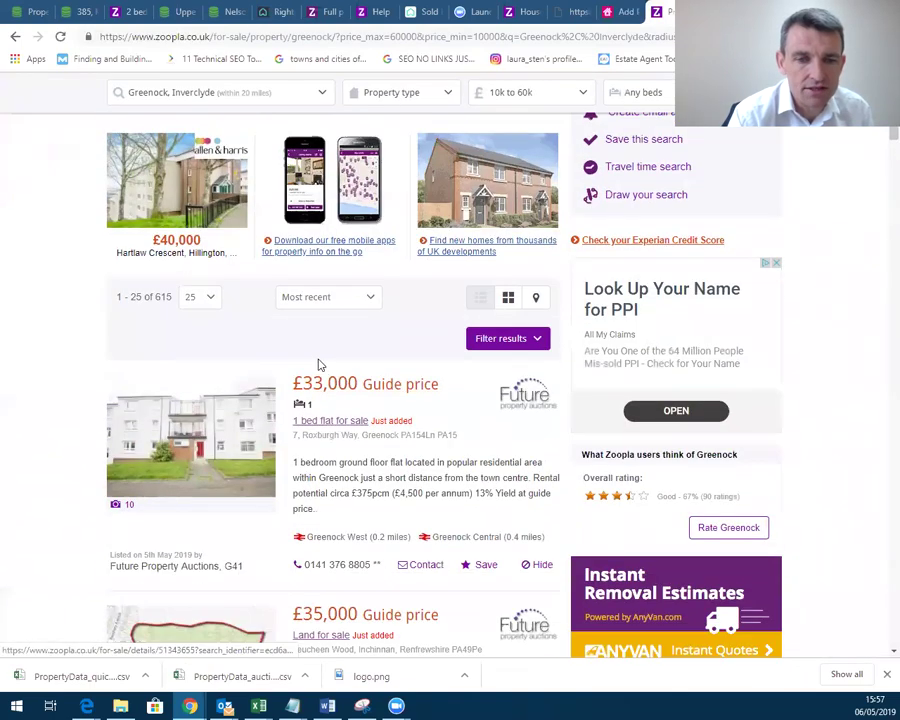
{"action": "left_click", "coordinate": [368, 300]}
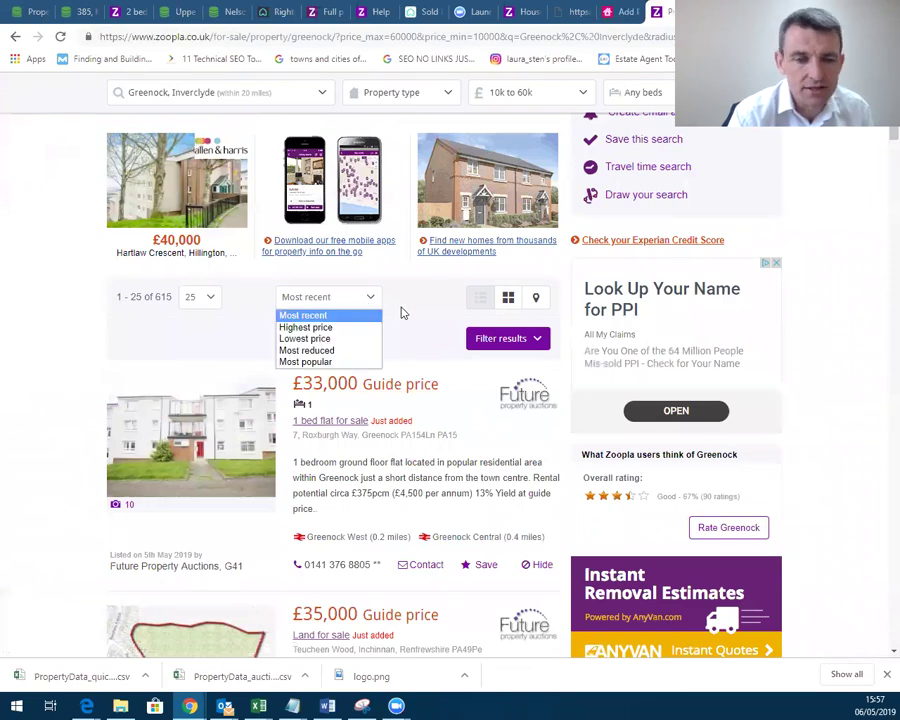
Open the listing of the £49,500 2 bed flat in Clydebank and view its property details.
{"action": "scroll", "coordinate": [320, 345], "scroll_direction": "down", "scroll_amount": 2}
{"action": "scroll", "coordinate": [50, 346], "scroll_direction": "down", "scroll_amount": 3}
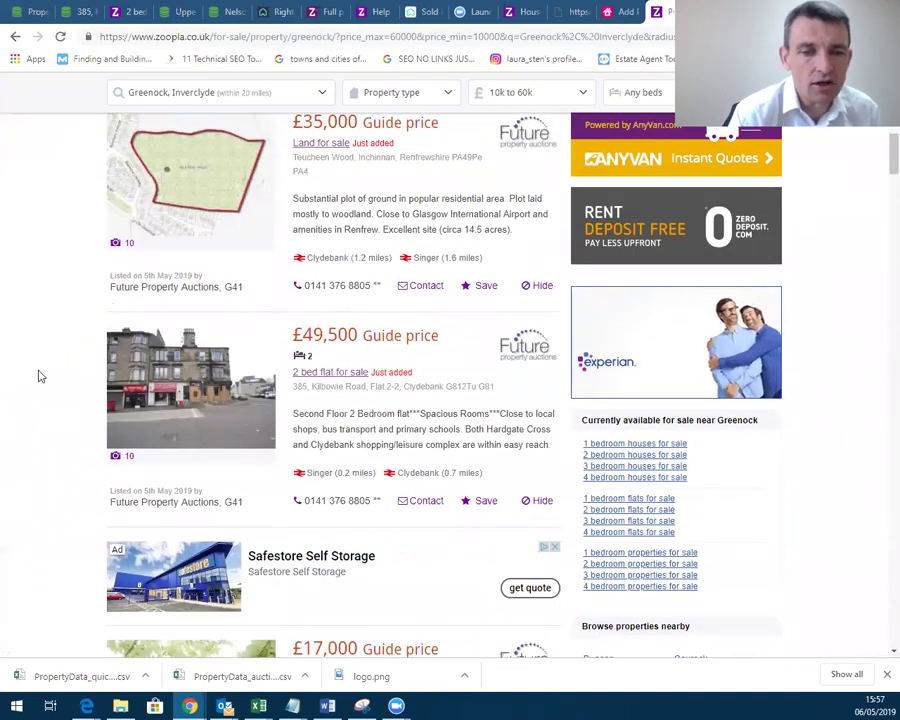
{"action": "scroll", "coordinate": [84, 367], "scroll_direction": "down", "scroll_amount": 1}
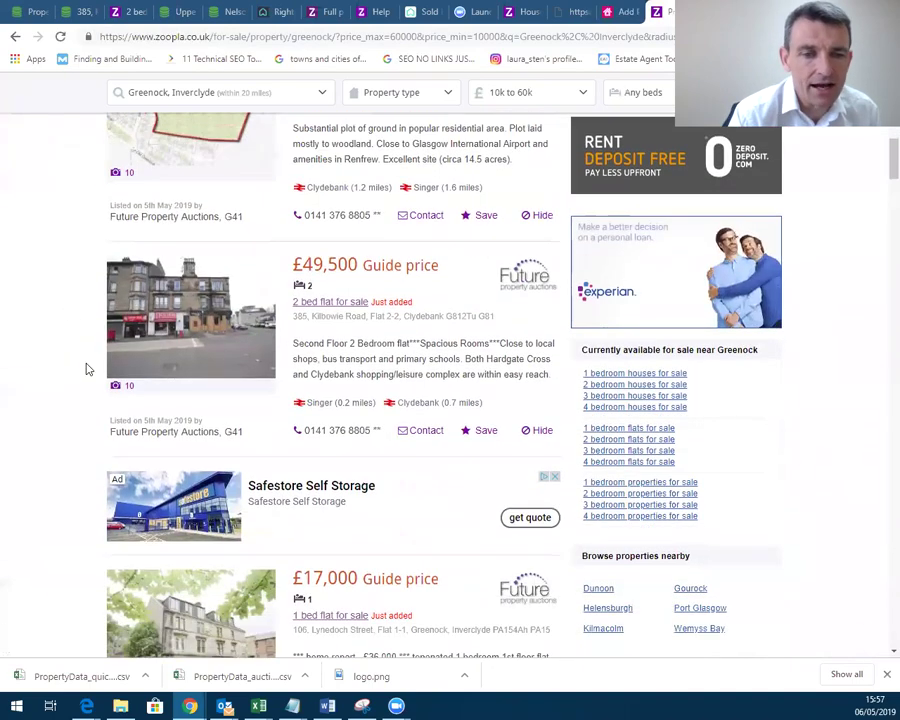
{"action": "left_click", "coordinate": [186, 308]}
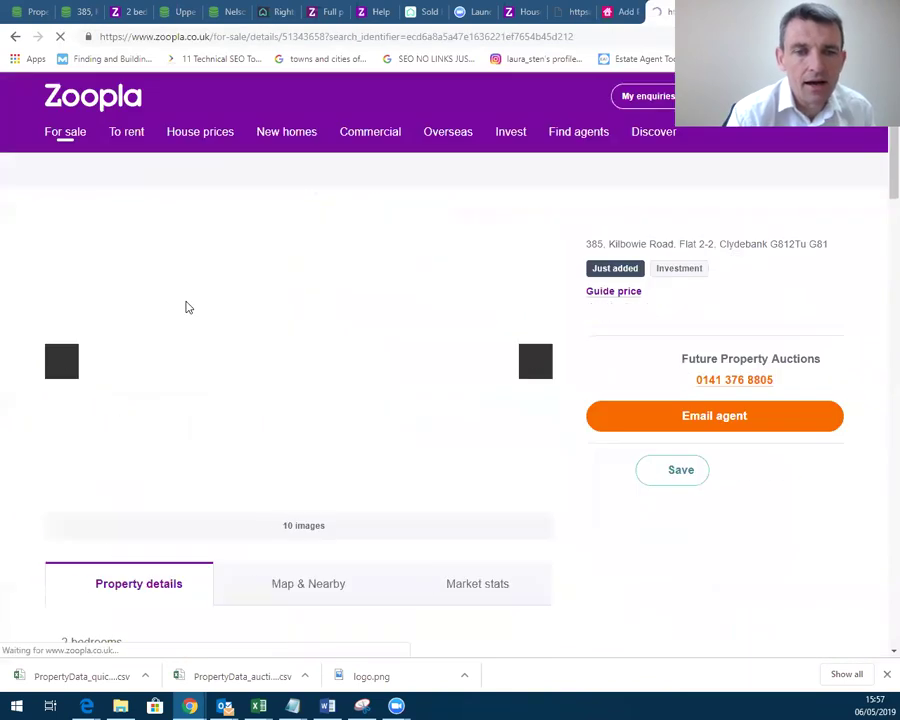
{"action": "scroll", "coordinate": [310, 414], "scroll_direction": "down", "scroll_amount": 2}
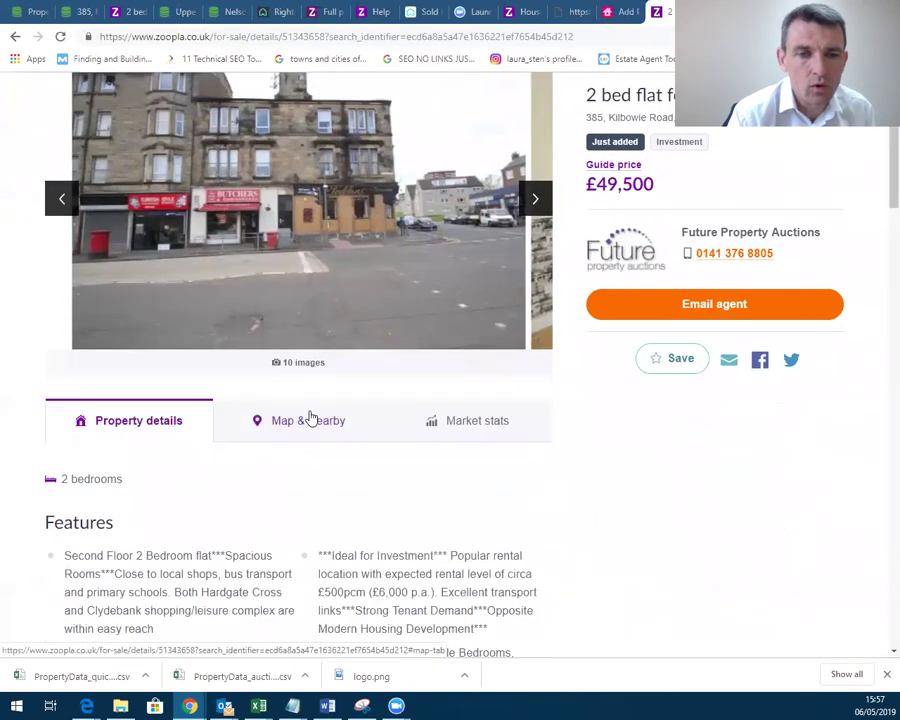
Save the Clydebank flat's first two listing photos, the street front and the room with the pink curtain, as JPEGs in New folder.
{"action": "scroll", "coordinate": [310, 416], "scroll_direction": "up", "scroll_amount": 1}
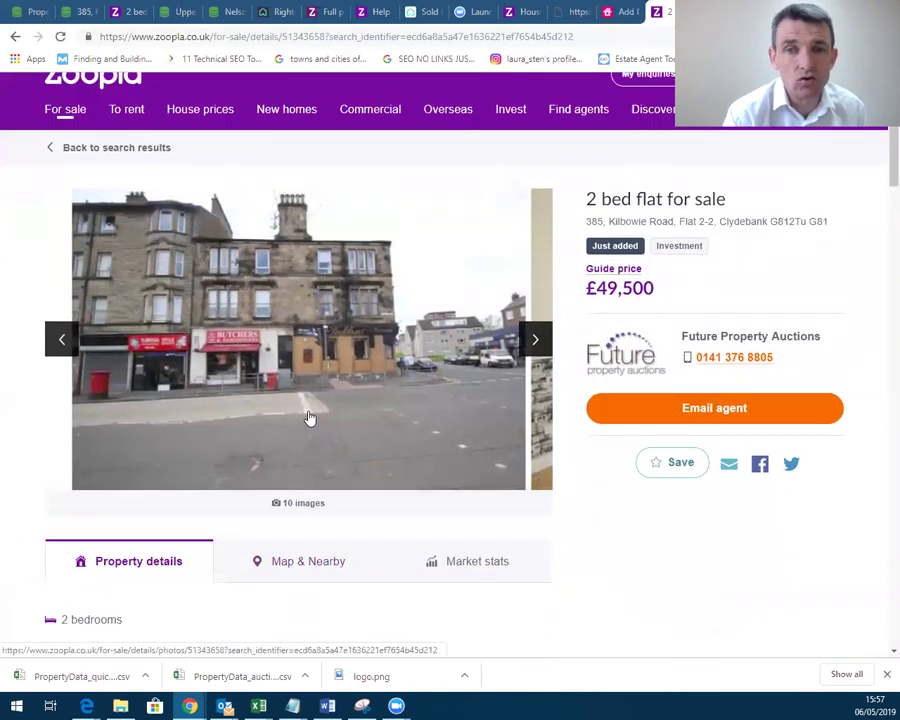
{"action": "right_click", "coordinate": [279, 297]}
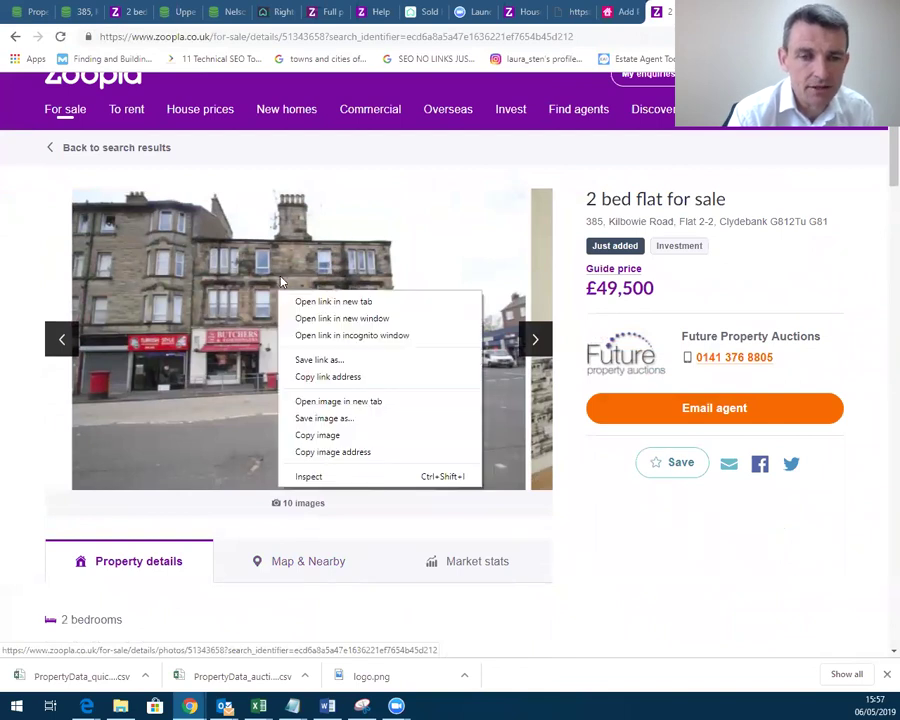
{"action": "left_click", "coordinate": [305, 418]}
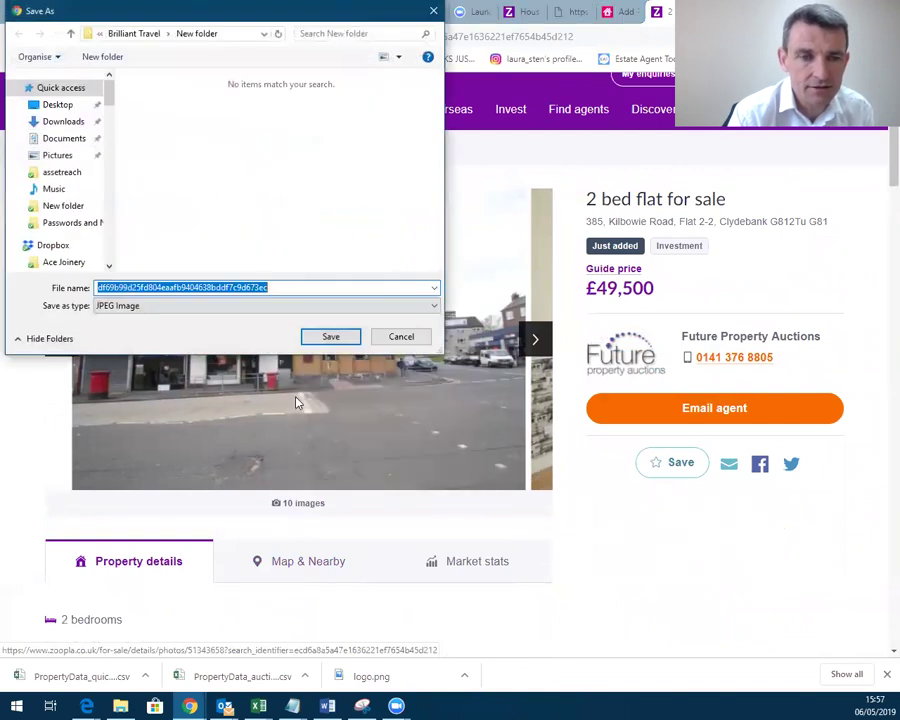
{"action": "left_click", "coordinate": [321, 338]}
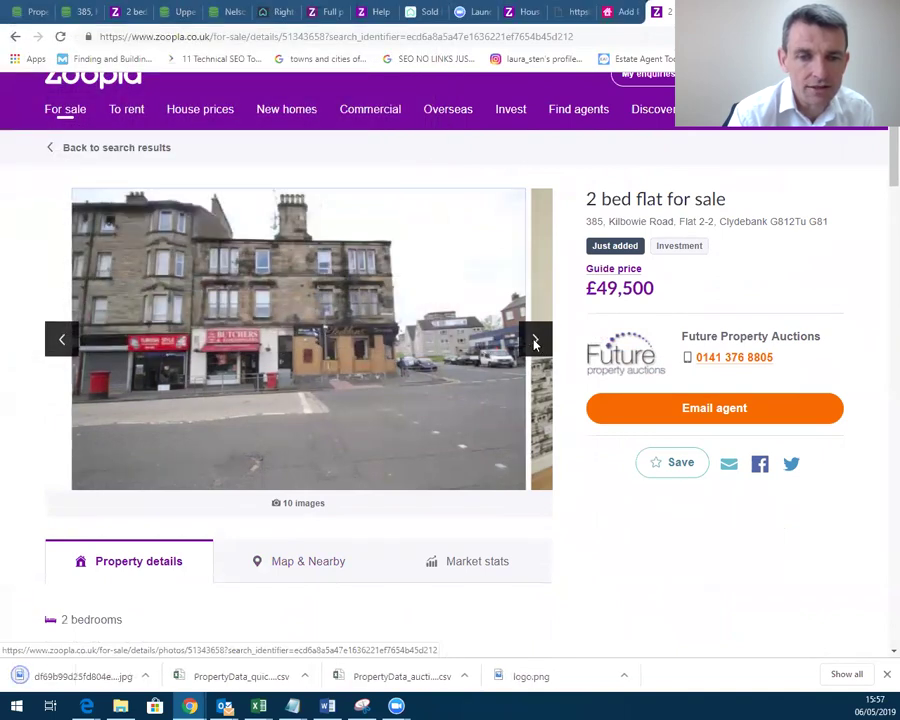
{"action": "left_click", "coordinate": [535, 341]}
{"action": "right_click", "coordinate": [298, 290]}
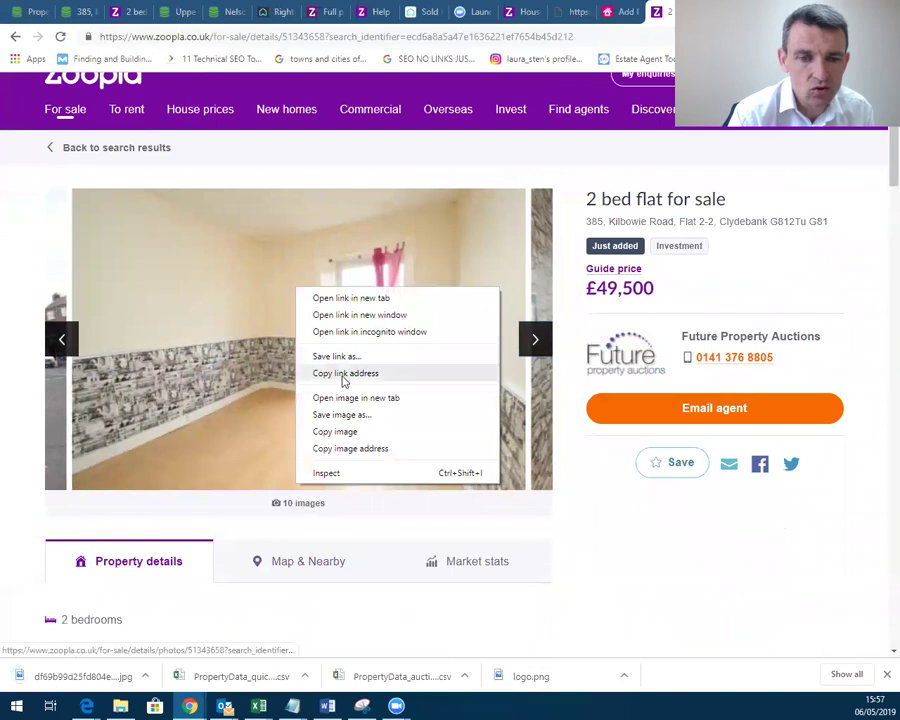
{"action": "left_click", "coordinate": [341, 414]}
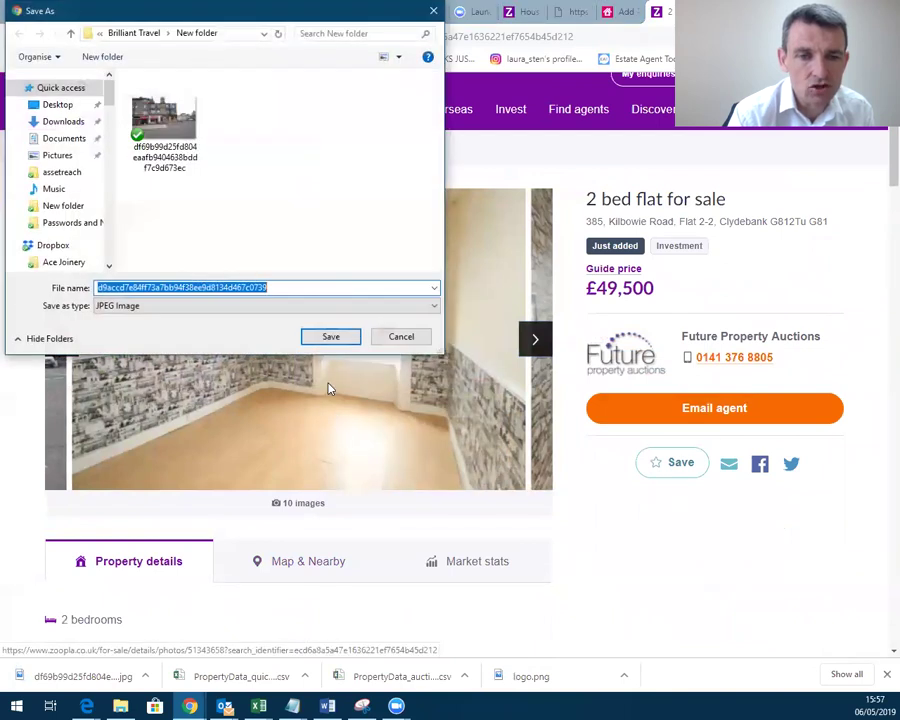
{"action": "left_click", "coordinate": [326, 337]}
Save the living room photo with the leather sofas and the stone-effect wall photo as JPEGs in New folder.
{"action": "left_click", "coordinate": [532, 341]}
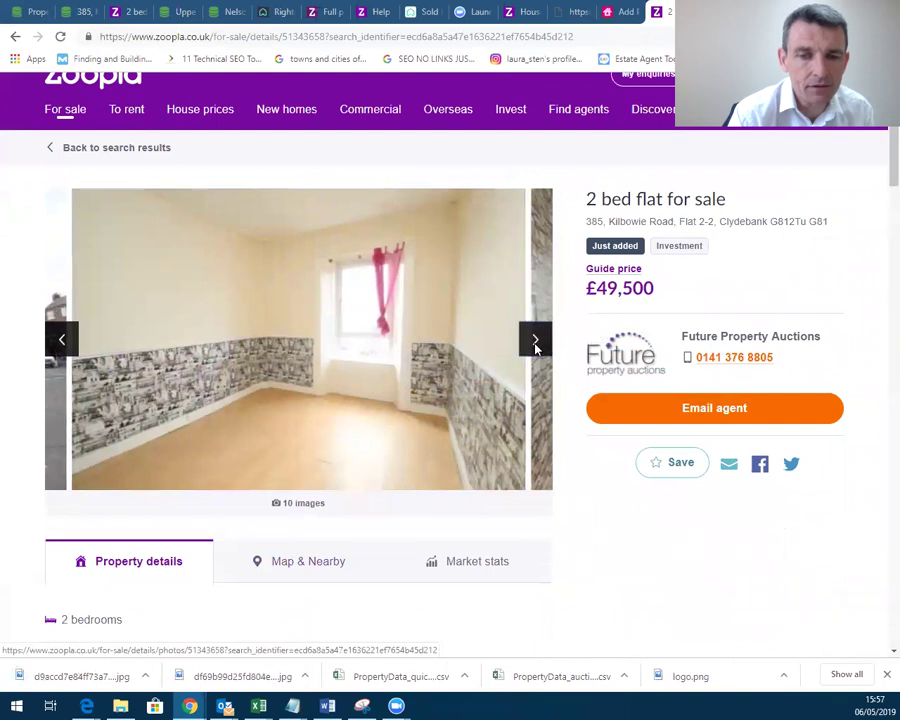
{"action": "left_click", "coordinate": [535, 341]}
{"action": "right_click", "coordinate": [262, 296]}
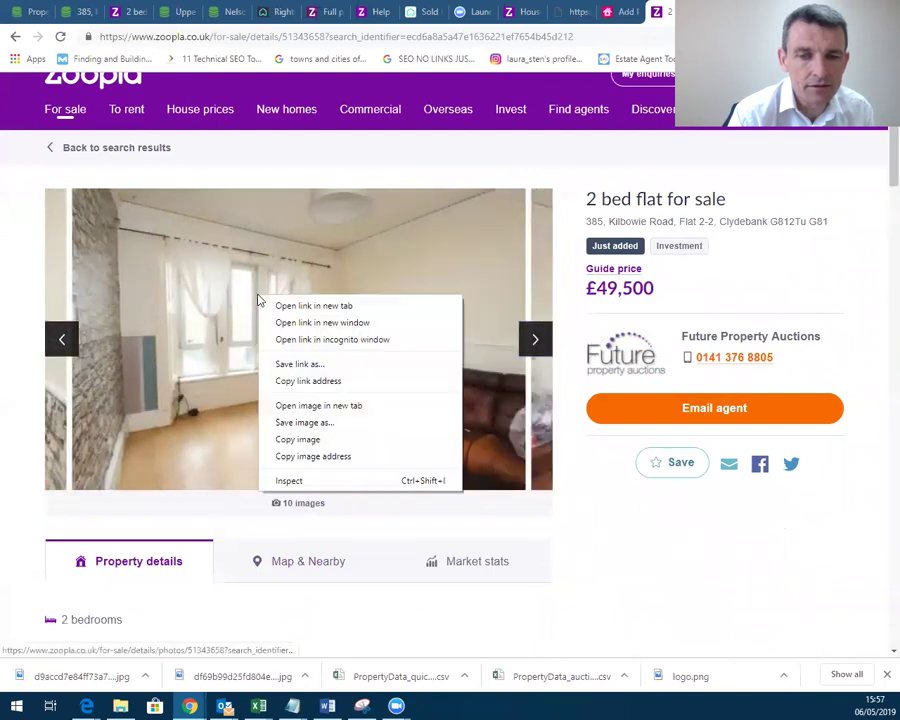
{"action": "left_click", "coordinate": [311, 421]}
{"action": "left_click", "coordinate": [337, 345]}
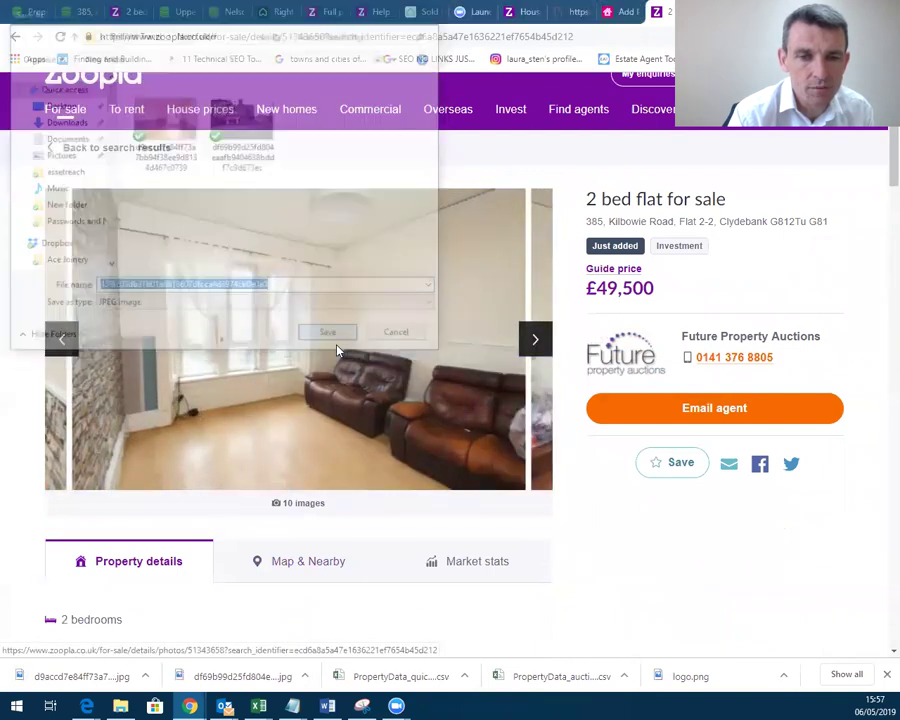
{"action": "left_click", "coordinate": [535, 341]}
{"action": "right_click", "coordinate": [428, 349]}
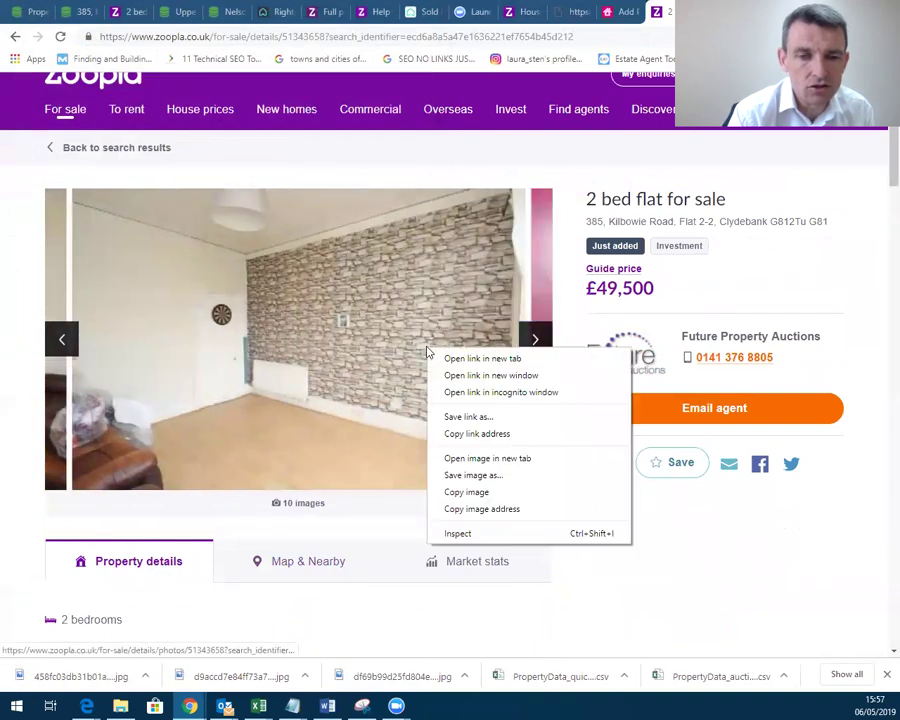
{"action": "left_click", "coordinate": [476, 478]}
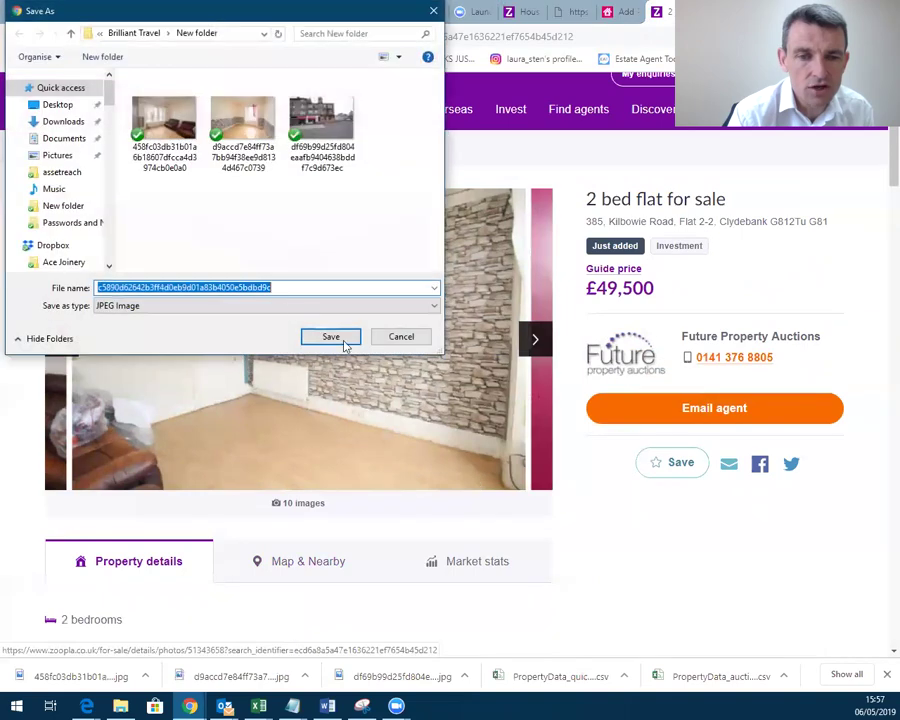
{"action": "left_click", "coordinate": [342, 342]}
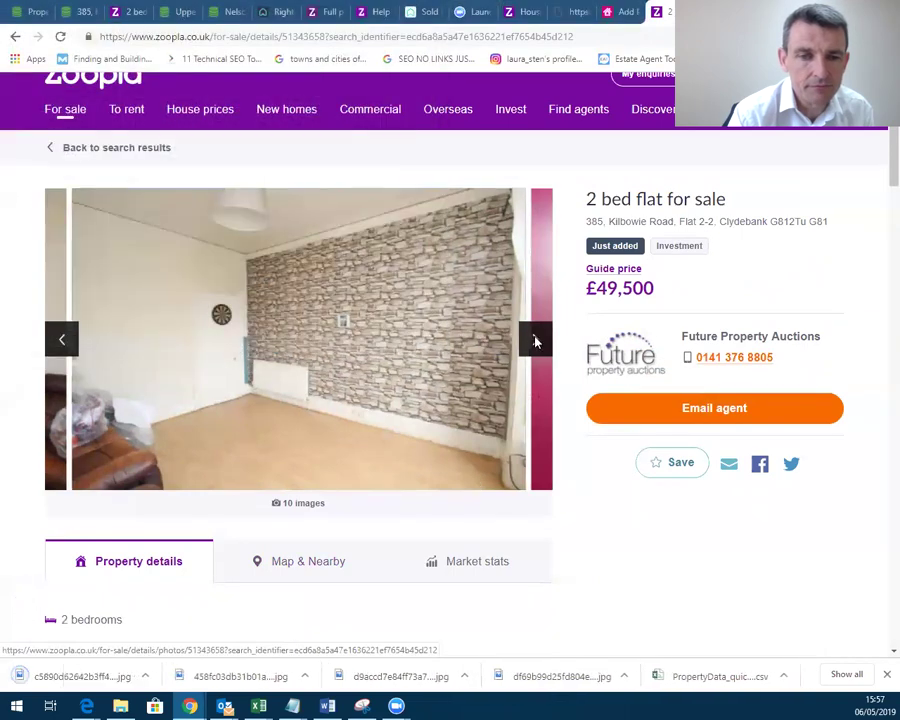
Save the kitchen photo and the photo of the building's rear with the garden as JPEGs in New folder.
{"action": "left_click", "coordinate": [535, 341]}
{"action": "right_click", "coordinate": [381, 313]}
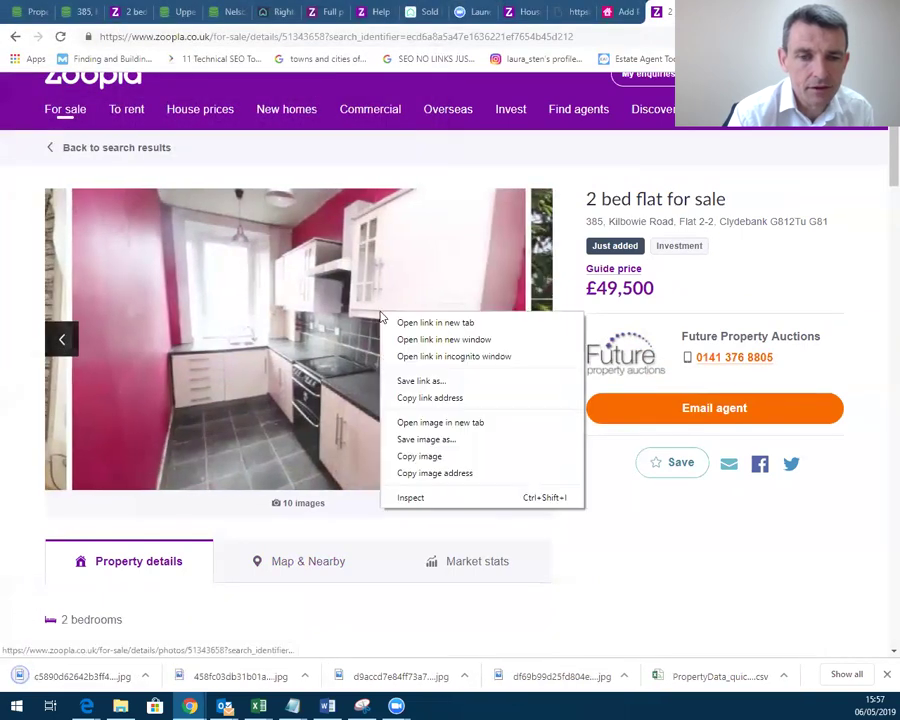
{"action": "left_click", "coordinate": [422, 444]}
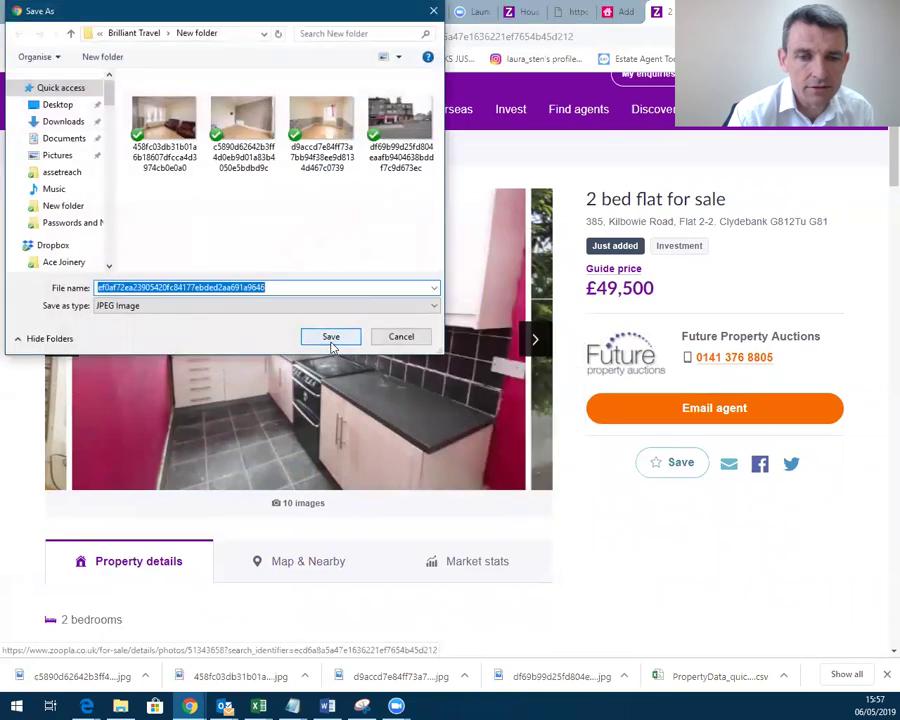
{"action": "left_click", "coordinate": [331, 337]}
{"action": "left_click", "coordinate": [536, 342]}
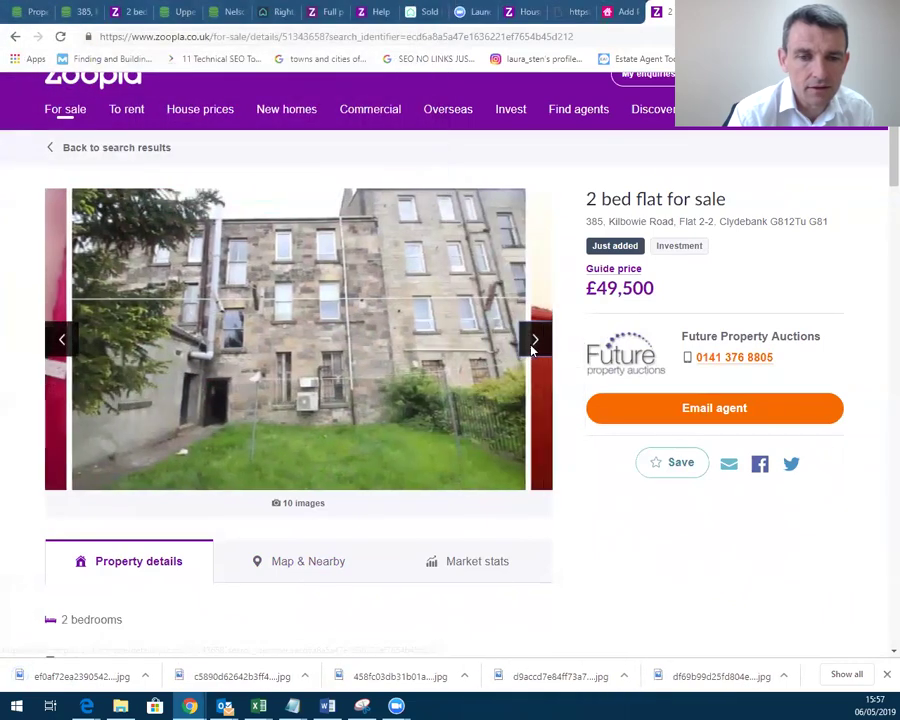
{"action": "right_click", "coordinate": [413, 321]}
{"action": "left_click", "coordinate": [446, 444]}
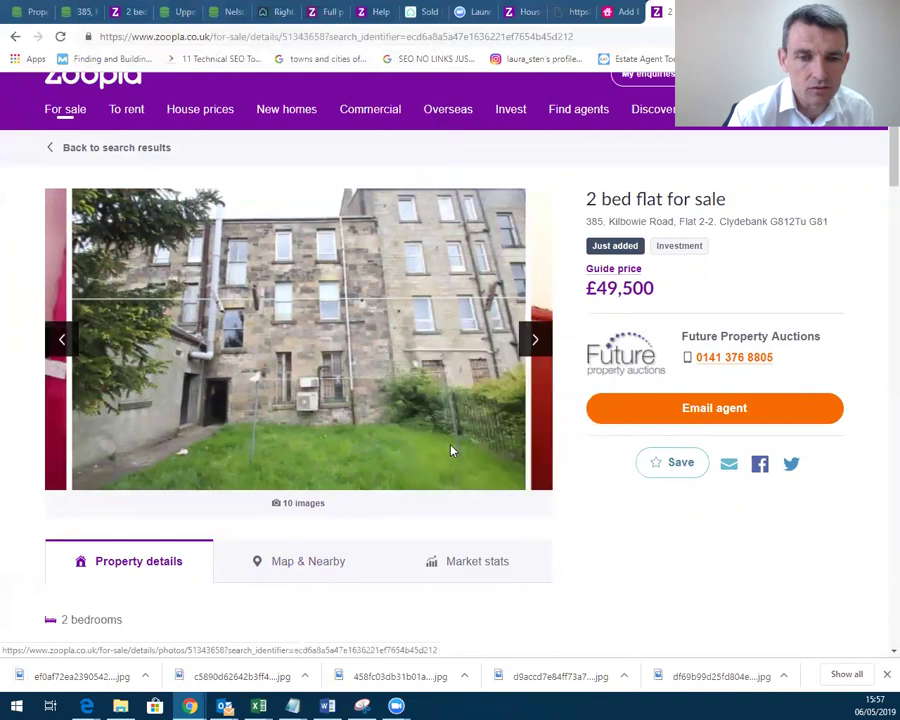
{"action": "left_click", "coordinate": [331, 336]}
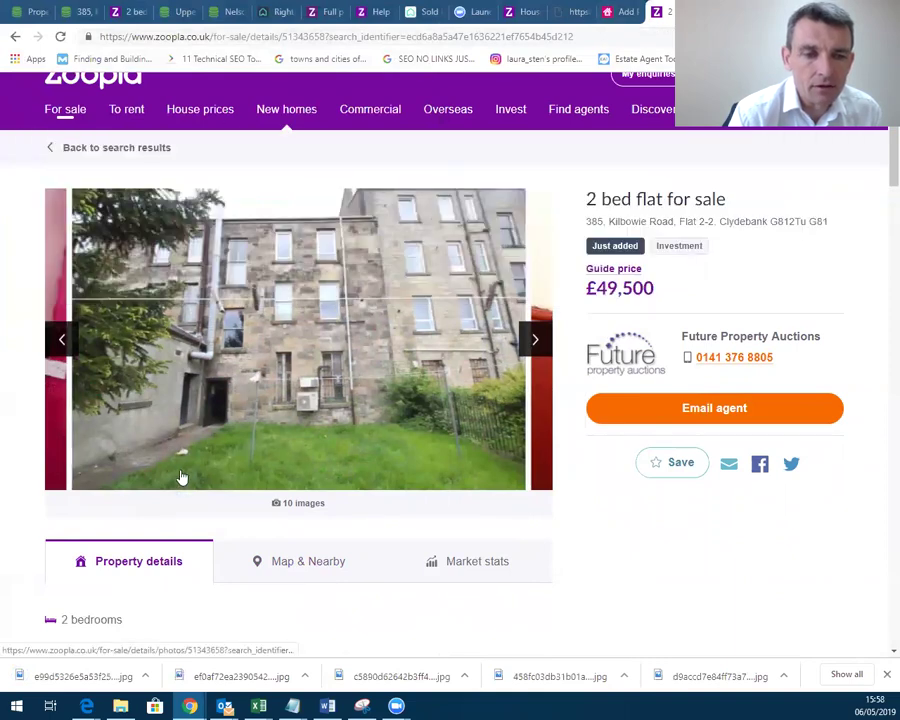
Return to the Greenock search results, then reopen the £49,500 2 bed flat listing and review its features.
{"action": "scroll", "coordinate": [20, 385], "scroll_direction": "down", "scroll_amount": 3}
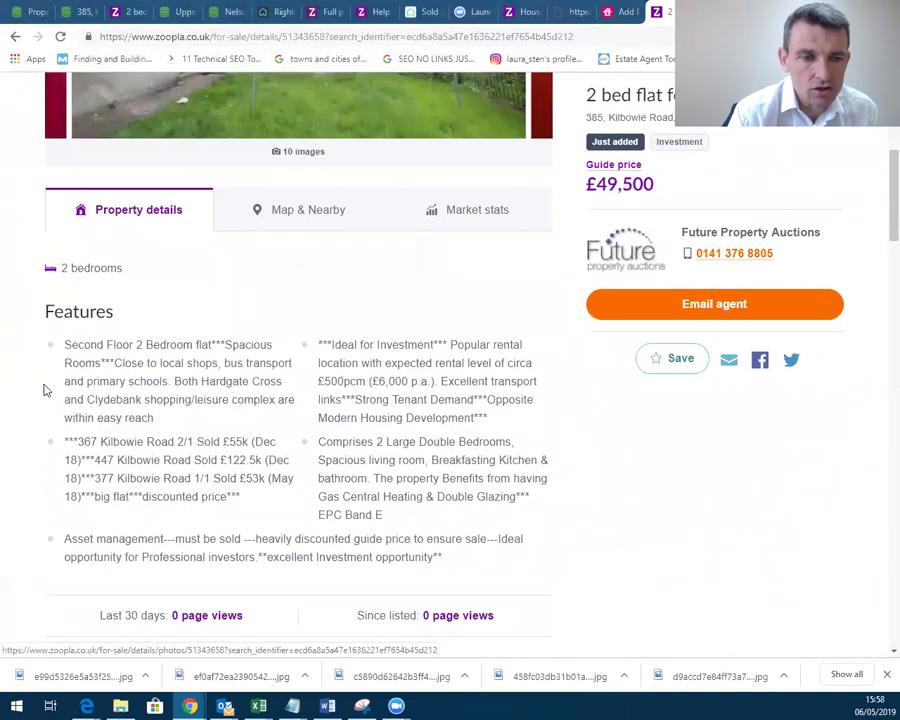
{"action": "scroll", "coordinate": [236, 296], "scroll_direction": "up", "scroll_amount": 5}
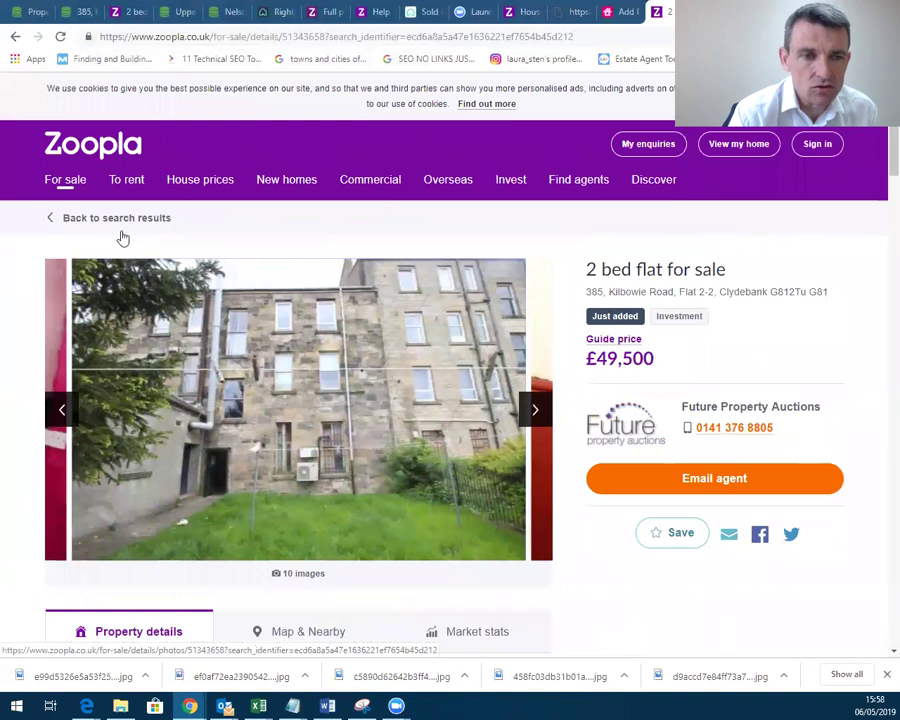
{"action": "left_click", "coordinate": [136, 221]}
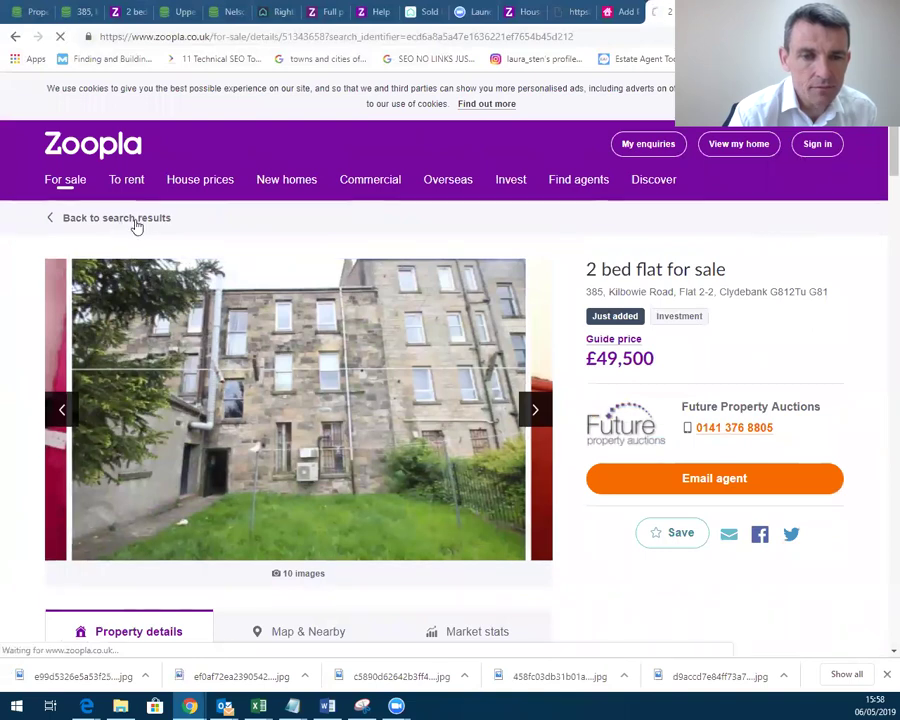
{"action": "scroll", "coordinate": [213, 333], "scroll_direction": "down", "scroll_amount": 7}
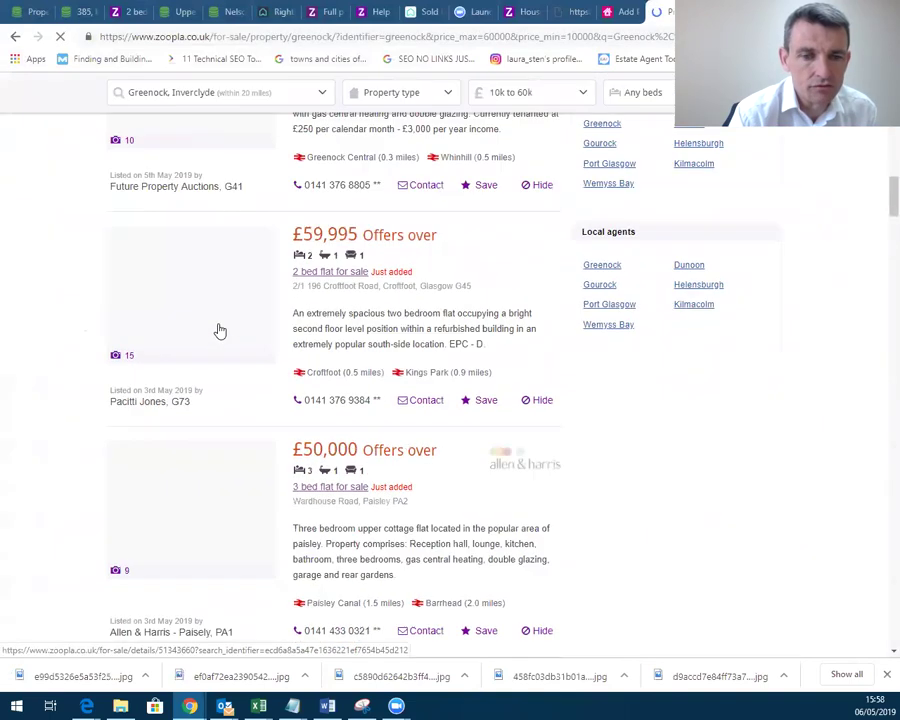
{"action": "scroll", "coordinate": [218, 330], "scroll_direction": "up", "scroll_amount": 2}
{"action": "scroll", "coordinate": [220, 330], "scroll_direction": "up", "scroll_amount": 5}
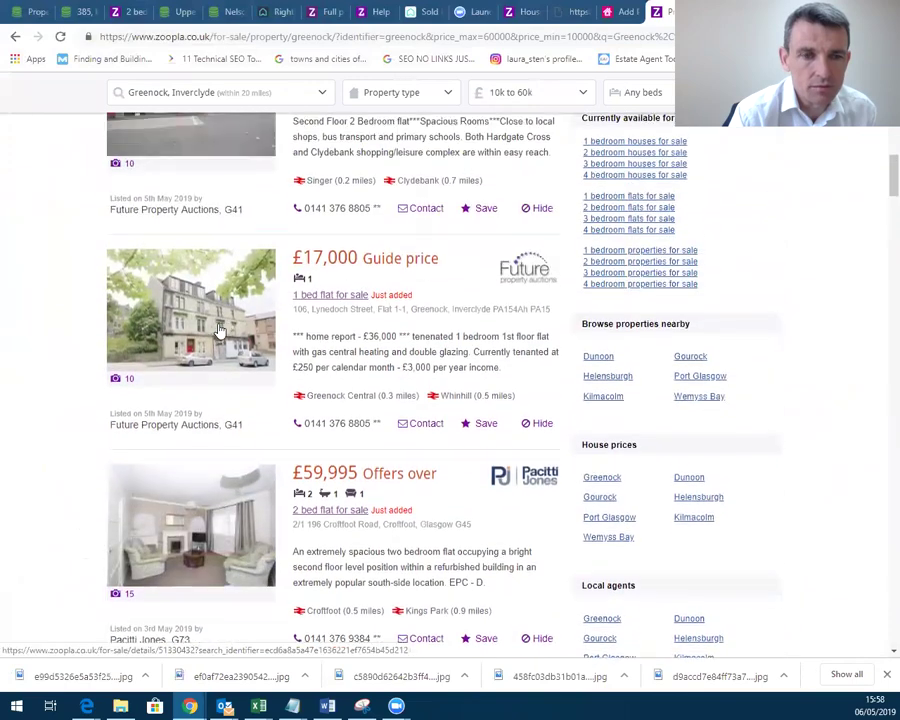
{"action": "left_click", "coordinate": [208, 356]}
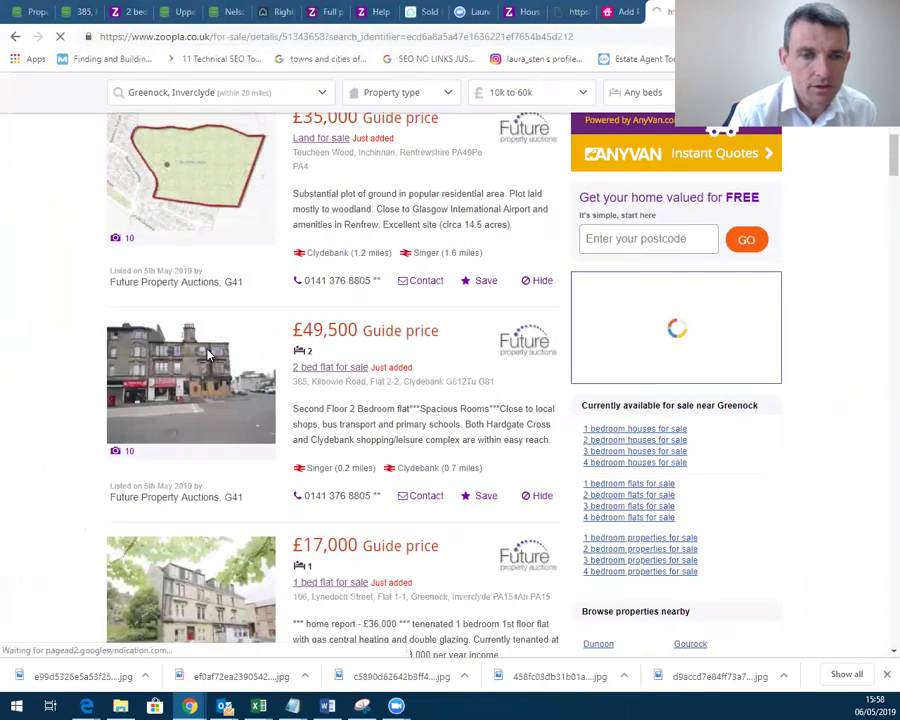
{"action": "scroll", "coordinate": [227, 349], "scroll_direction": "down", "scroll_amount": 4}
{"action": "scroll", "coordinate": [227, 349], "scroll_direction": "down", "scroll_amount": 1}
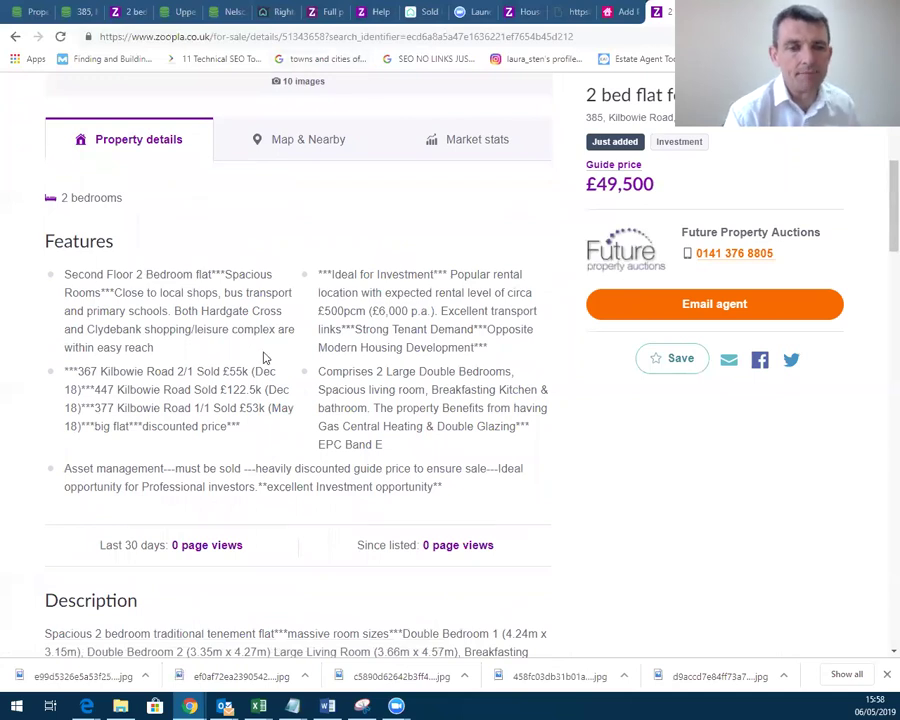
Switch to the Property Trader add-property page and look over its form fields.
{"action": "left_click", "coordinate": [612, 14]}
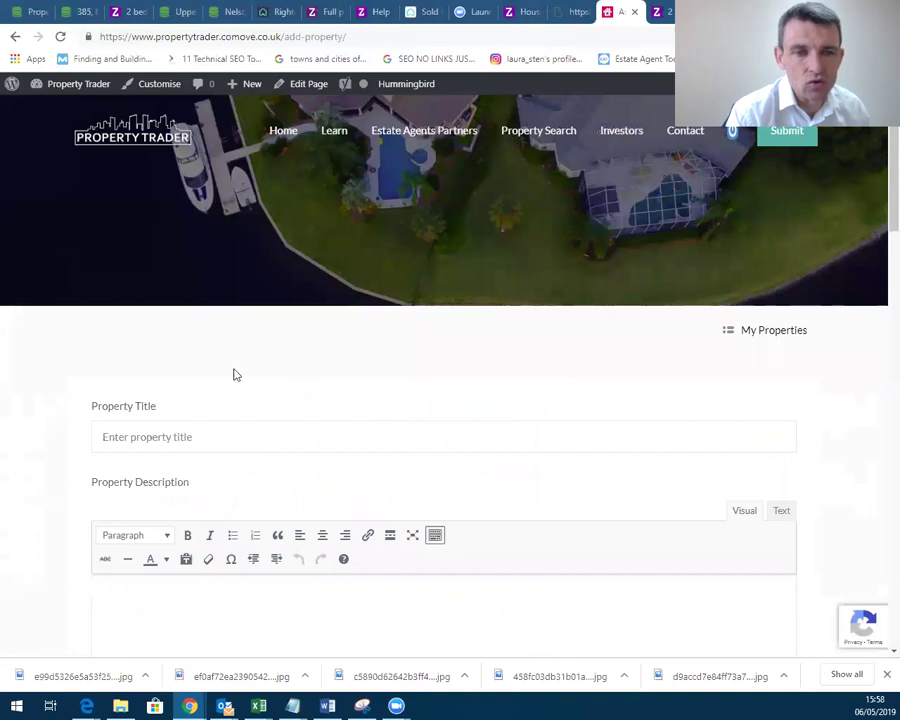
{"action": "scroll", "coordinate": [200, 350], "scroll_direction": "down", "scroll_amount": 3}
{"action": "scroll", "coordinate": [170, 345], "scroll_direction": "up", "scroll_amount": 3}
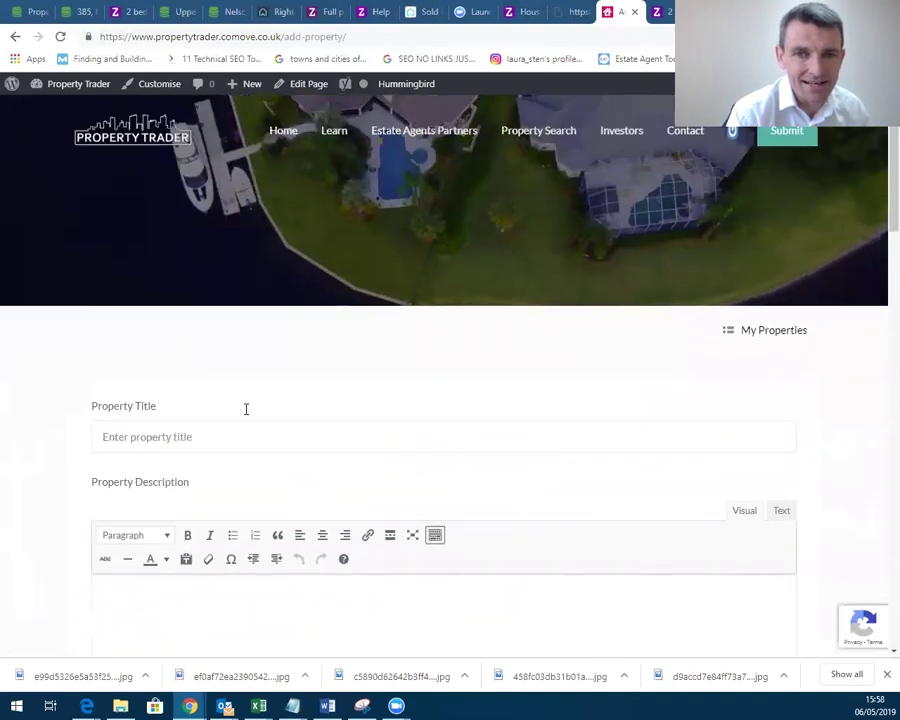
Switch back to Zoopla, review the flat's listing and return to the search results to check its address.
{"action": "left_click", "coordinate": [656, 12]}
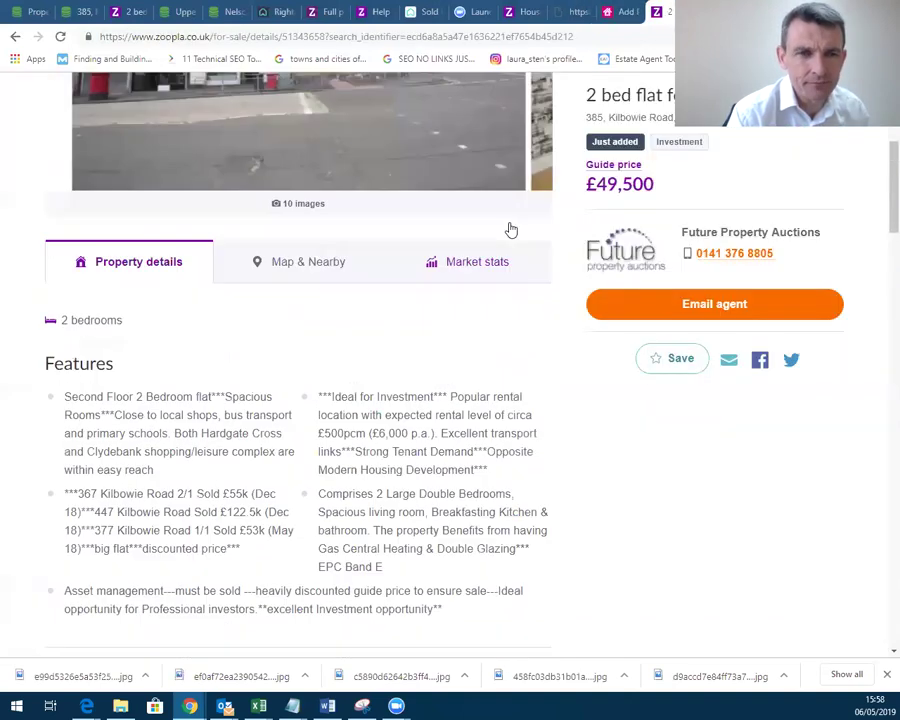
{"action": "scroll", "coordinate": [508, 229], "scroll_direction": "up", "scroll_amount": 4}
{"action": "scroll", "coordinate": [206, 297], "scroll_direction": "down", "scroll_amount": 3}
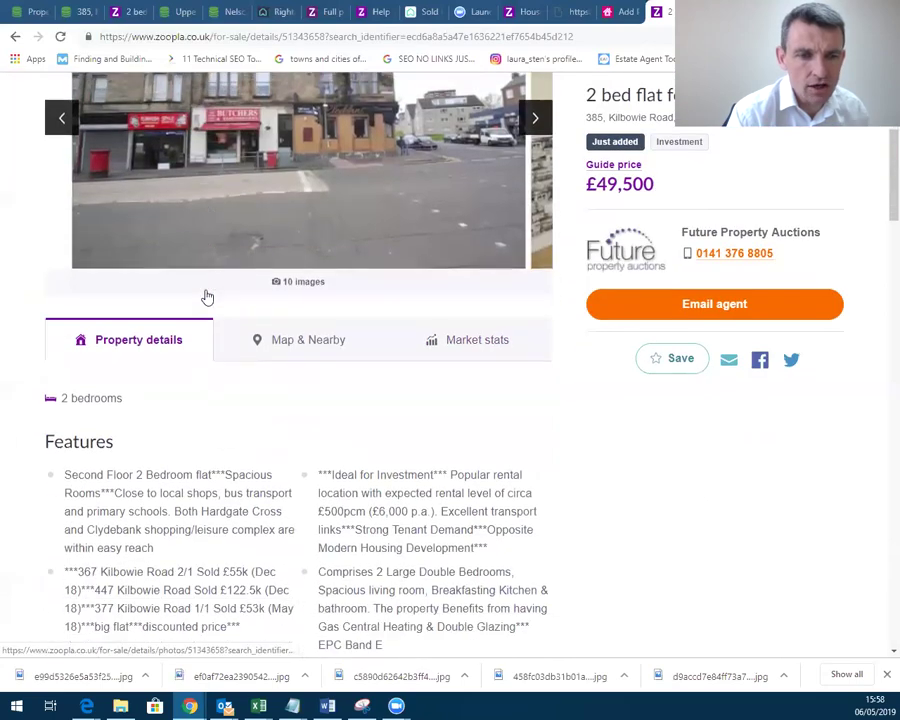
{"action": "scroll", "coordinate": [207, 297], "scroll_direction": "down", "scroll_amount": 3}
{"action": "scroll", "coordinate": [258, 276], "scroll_direction": "up", "scroll_amount": 4}
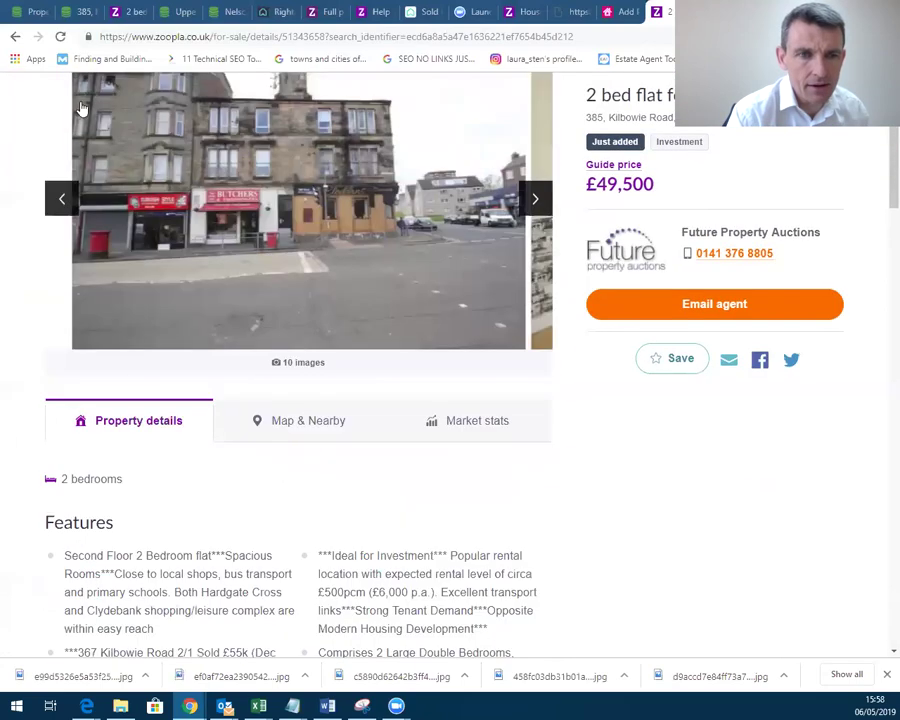
{"action": "left_click", "coordinate": [15, 36]}
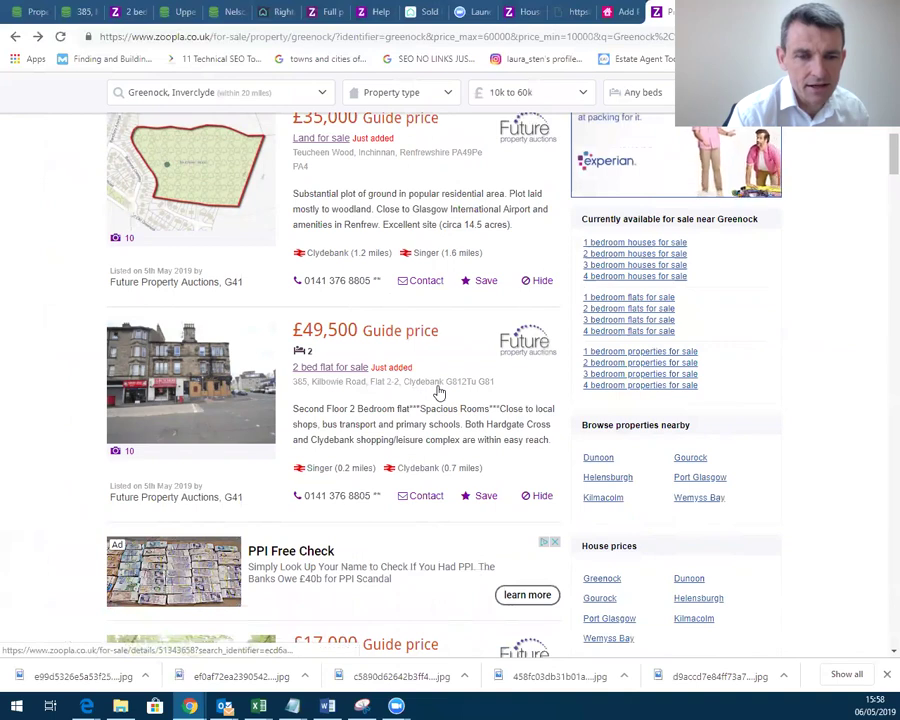
On the Property Trader add-property form, set the property title to "Kilbowie Road Clydebank".
{"action": "left_click", "coordinate": [618, 12]}
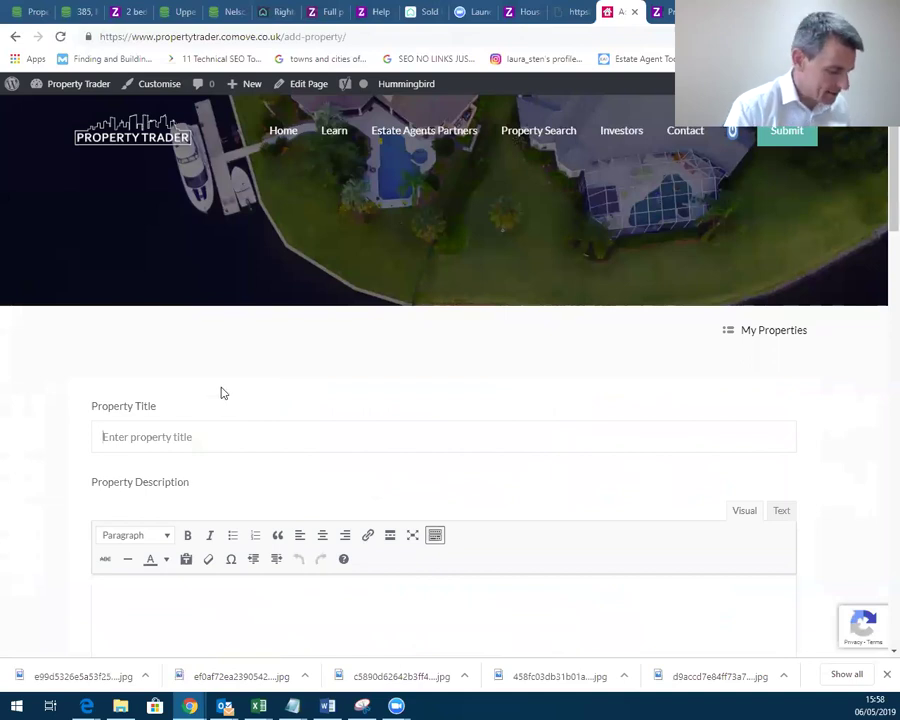
{"action": "type", "text": "Kilbowie Road Clydebank"}
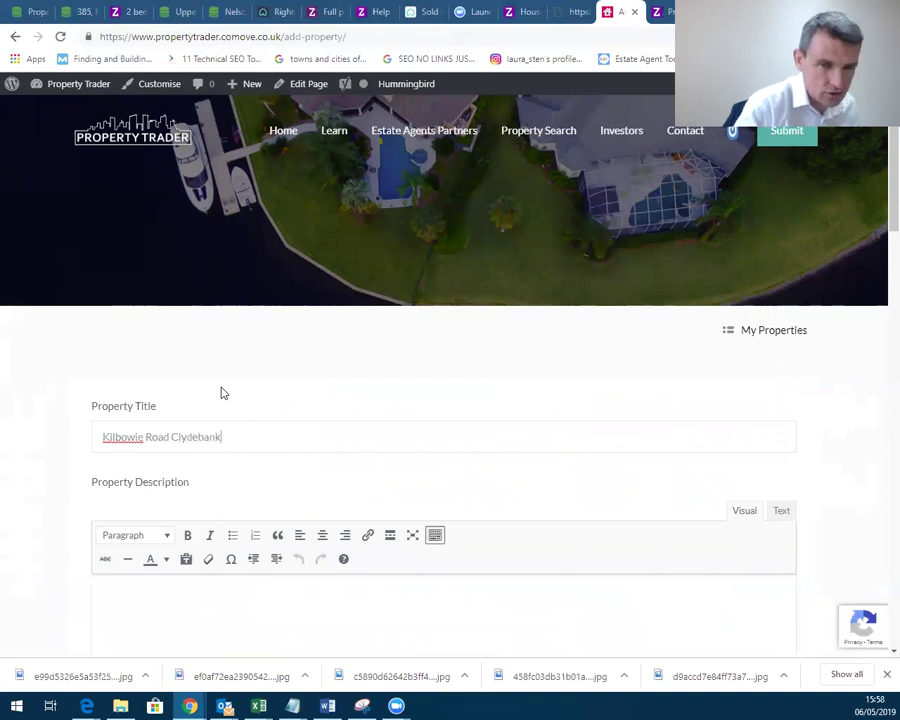
{"action": "left_click", "coordinate": [151, 440]}
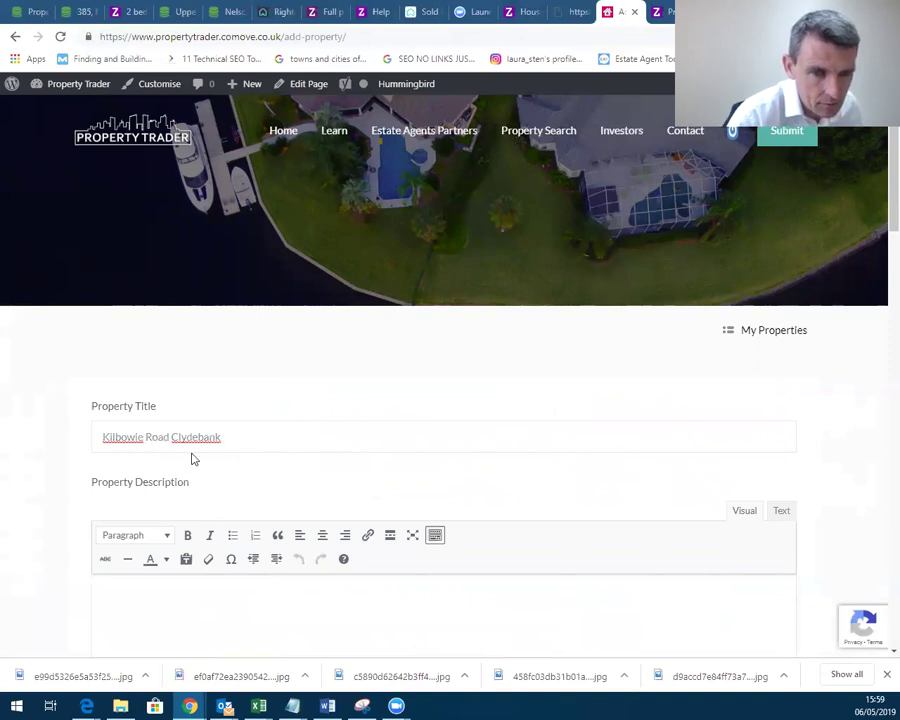
Switch from the empty property description to the Zoopla search results and reopen the £49,500 2 bed flat listing.
{"action": "scroll", "coordinate": [165, 492], "scroll_direction": "down", "scroll_amount": 2}
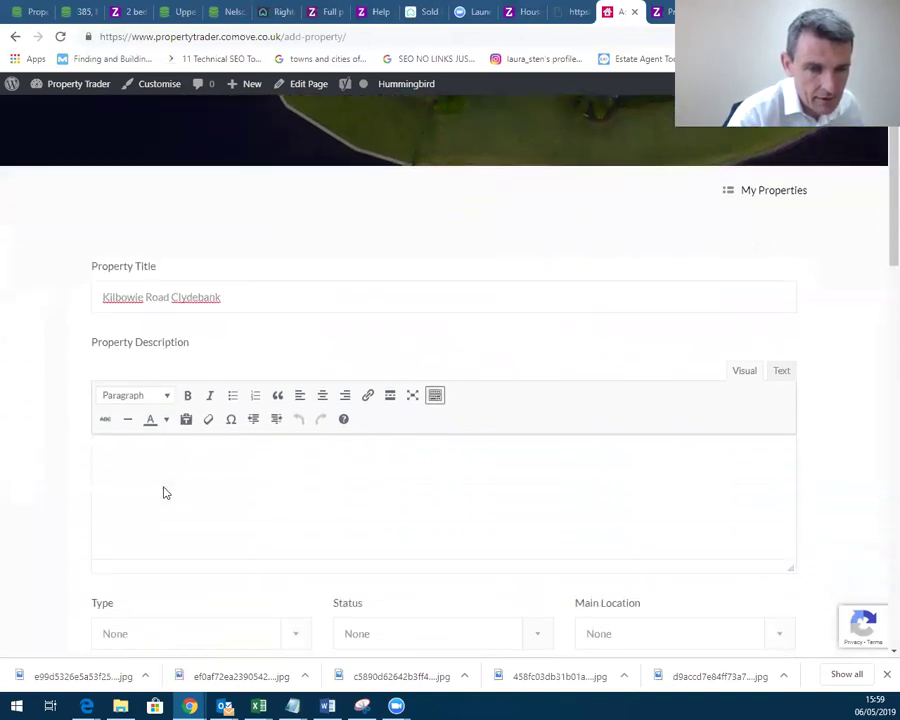
{"action": "left_click", "coordinate": [168, 467]}
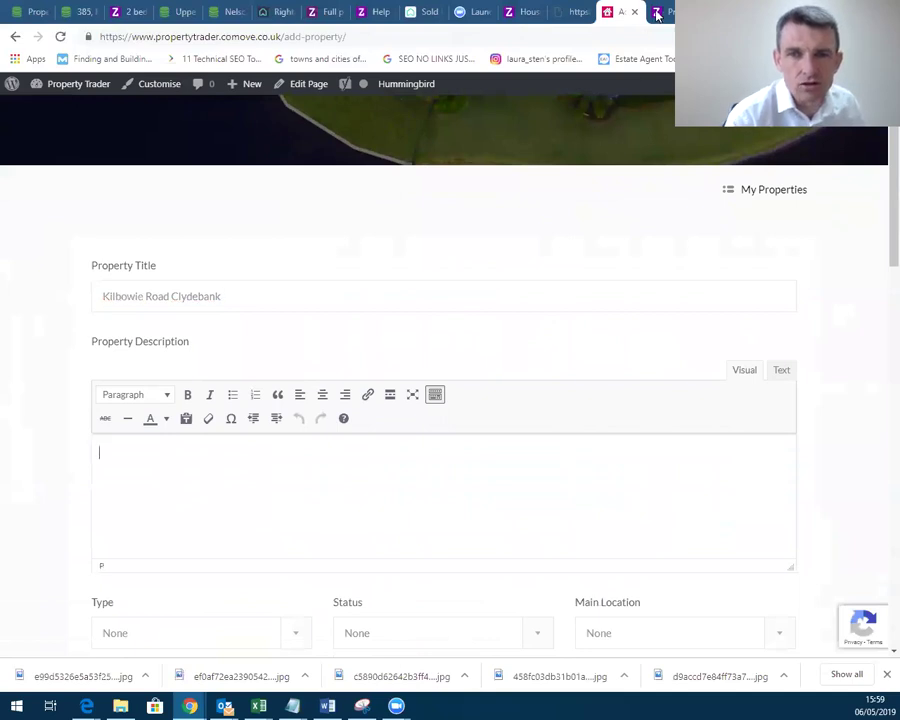
{"action": "key", "text": "ctrl+Tab"}
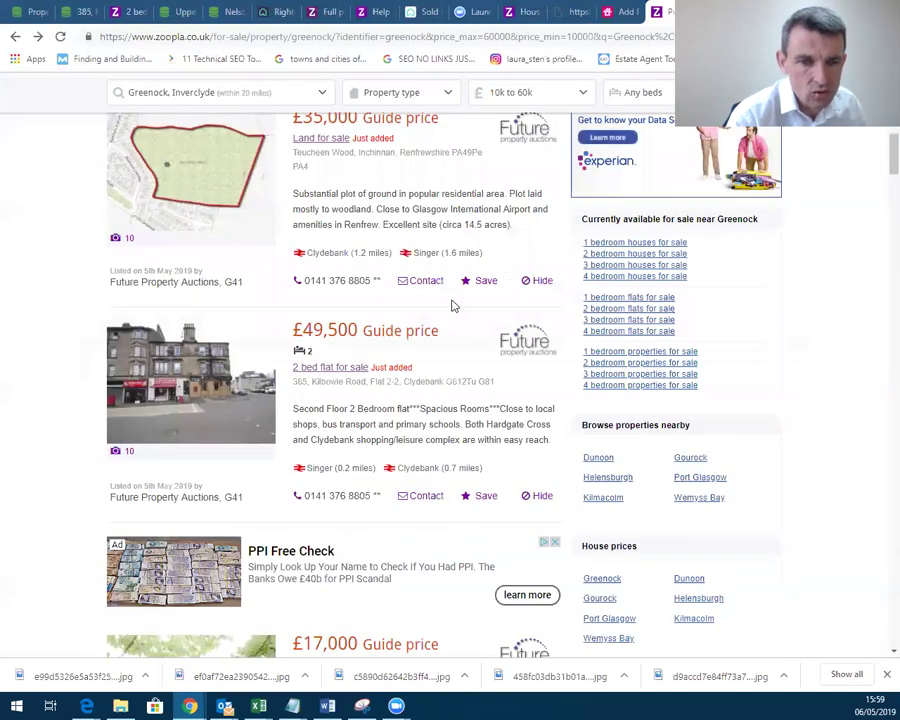
{"action": "left_click", "coordinate": [245, 370]}
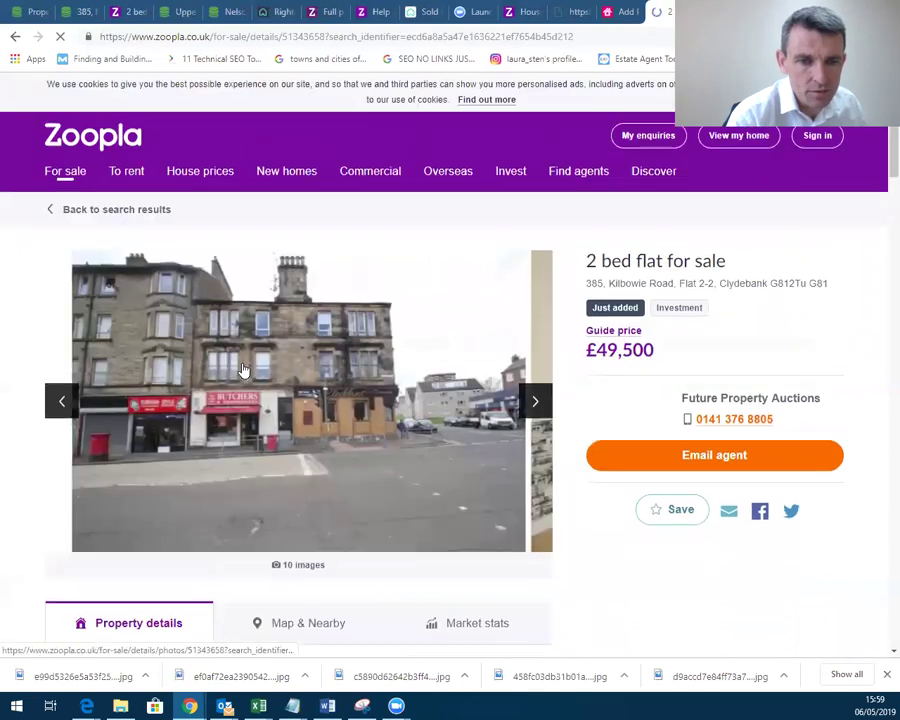
Copy all the bullet points in the Features section of the flat's Zoopla listing.
{"action": "scroll", "coordinate": [242, 368], "scroll_direction": "down", "scroll_amount": 5}
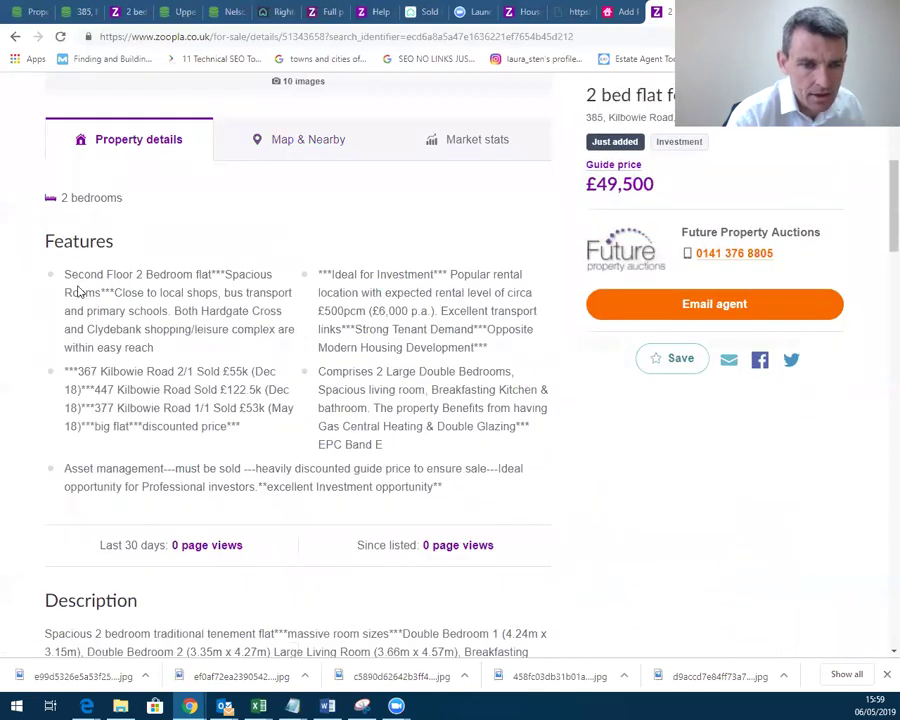
{"action": "scroll", "coordinate": [195, 504], "scroll_direction": "down", "scroll_amount": 3}
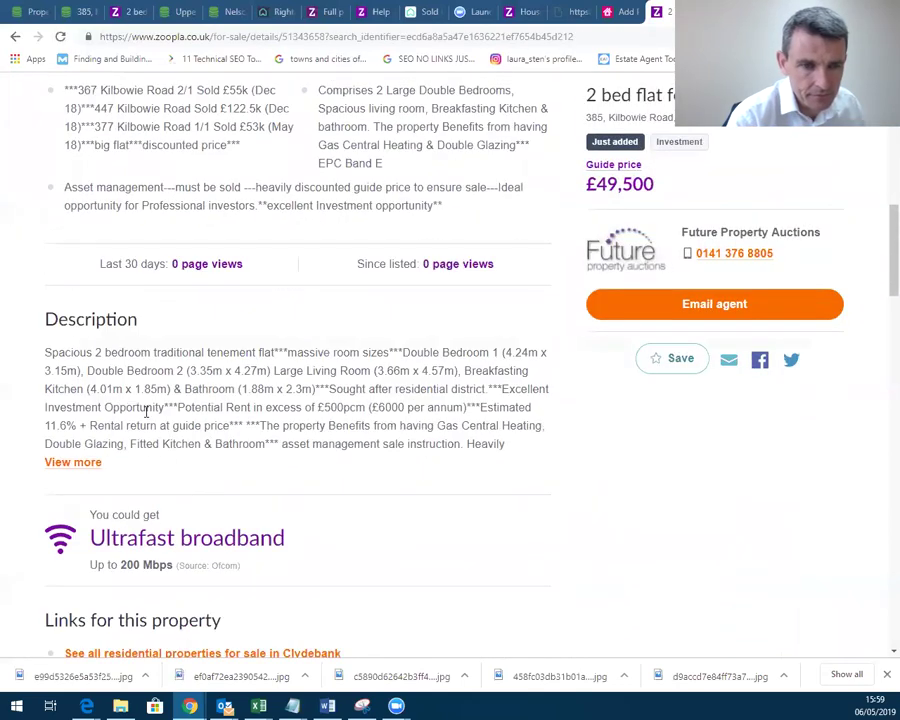
{"action": "scroll", "coordinate": [48, 347], "scroll_direction": "up", "scroll_amount": 2}
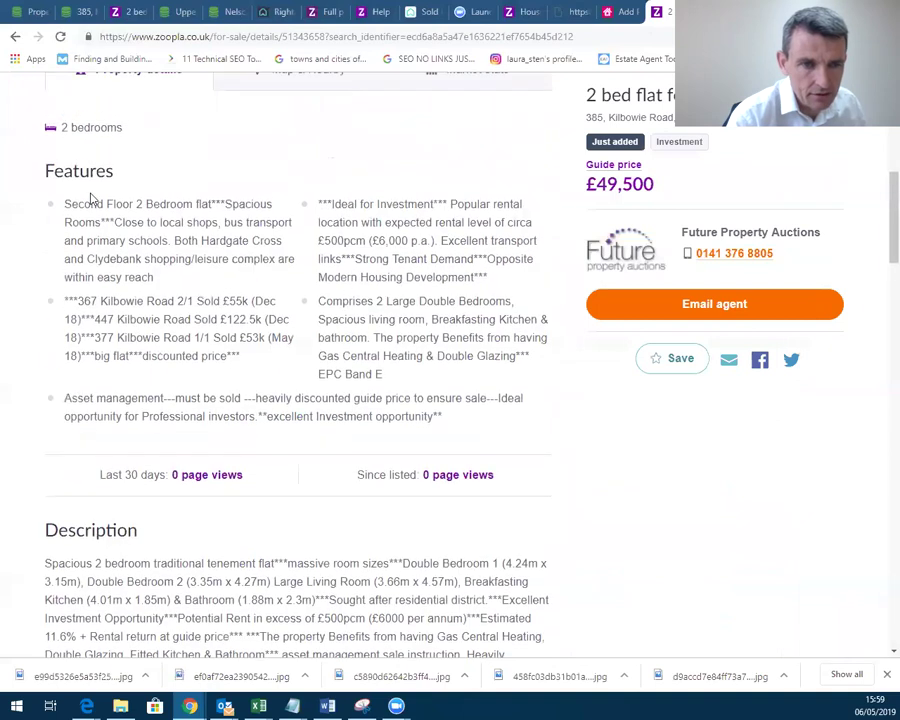
{"action": "left_click_drag", "start_coordinate": [62, 204], "coordinate": [445, 421]}
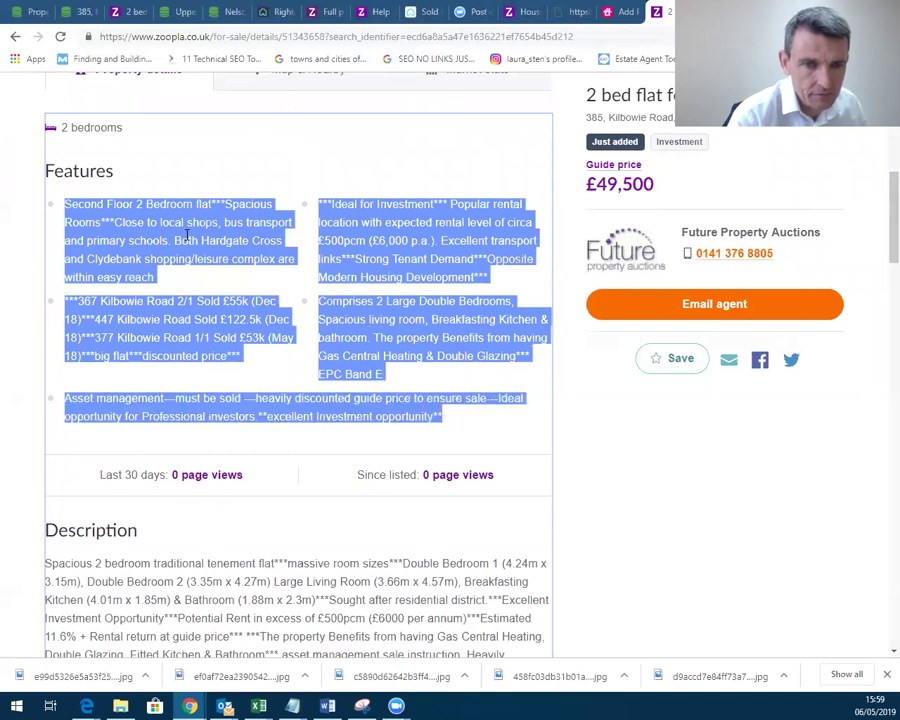
{"action": "right_click", "coordinate": [186, 236]}
{"action": "left_click", "coordinate": [210, 245]}
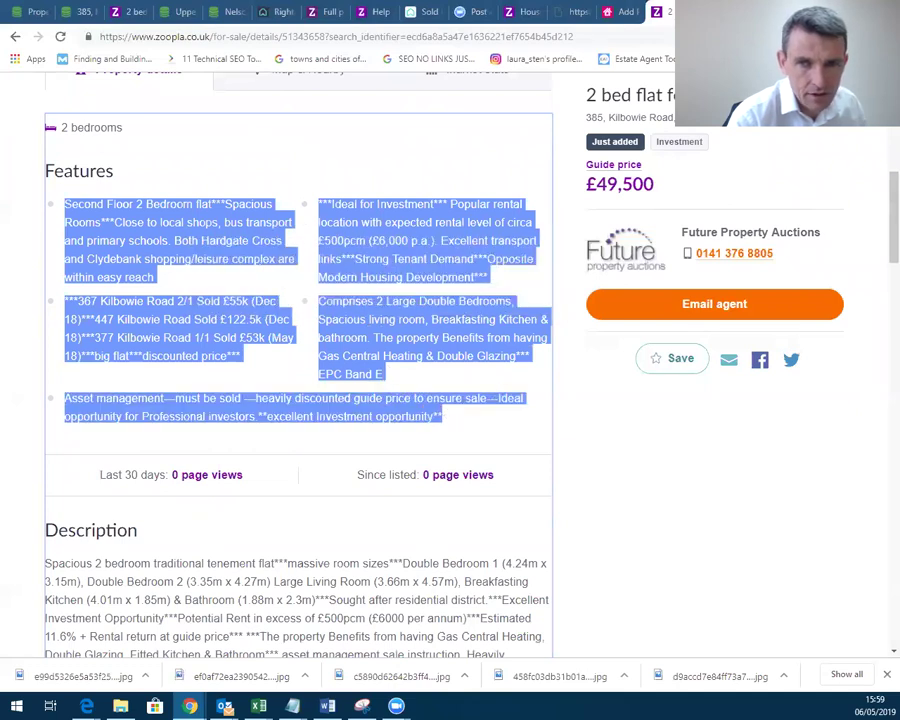
Paste the copied features into the Property Description on the Property Trader add-property form and check the pasted bullets.
{"action": "left_click", "coordinate": [618, 11]}
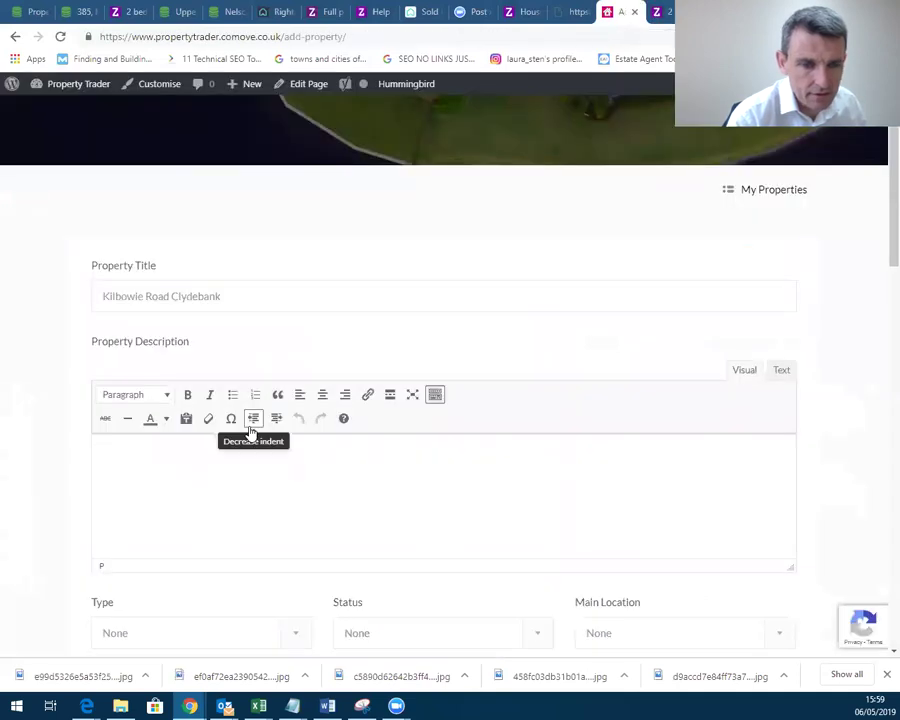
{"action": "scroll", "coordinate": [209, 360], "scroll_direction": "down", "scroll_amount": 3}
{"action": "right_click", "coordinate": [177, 318]}
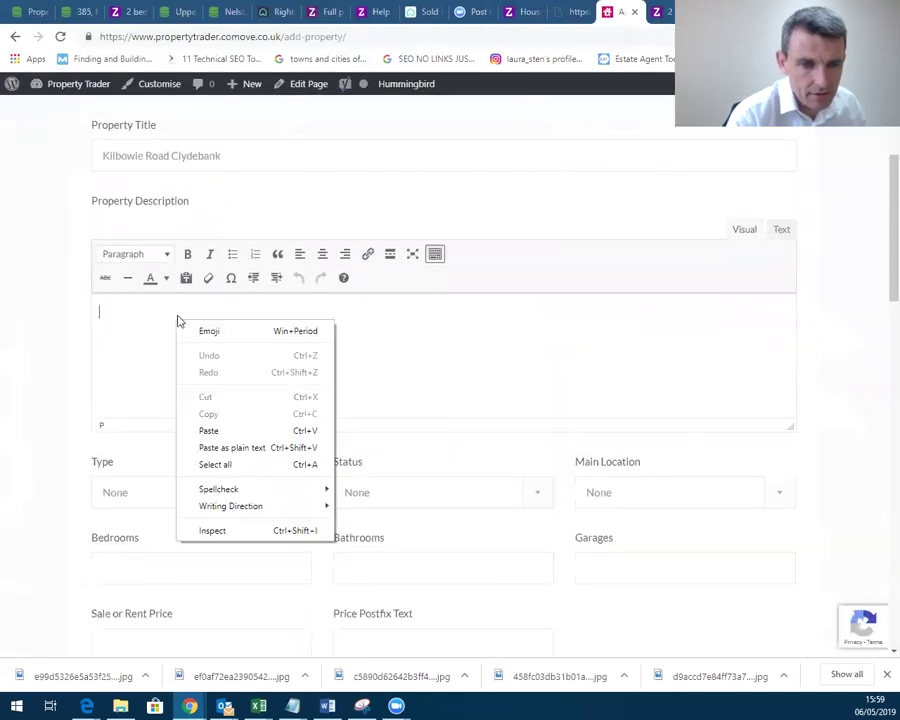
{"action": "left_click", "coordinate": [233, 430]}
{"action": "scroll", "coordinate": [263, 387], "scroll_direction": "up", "scroll_amount": 5}
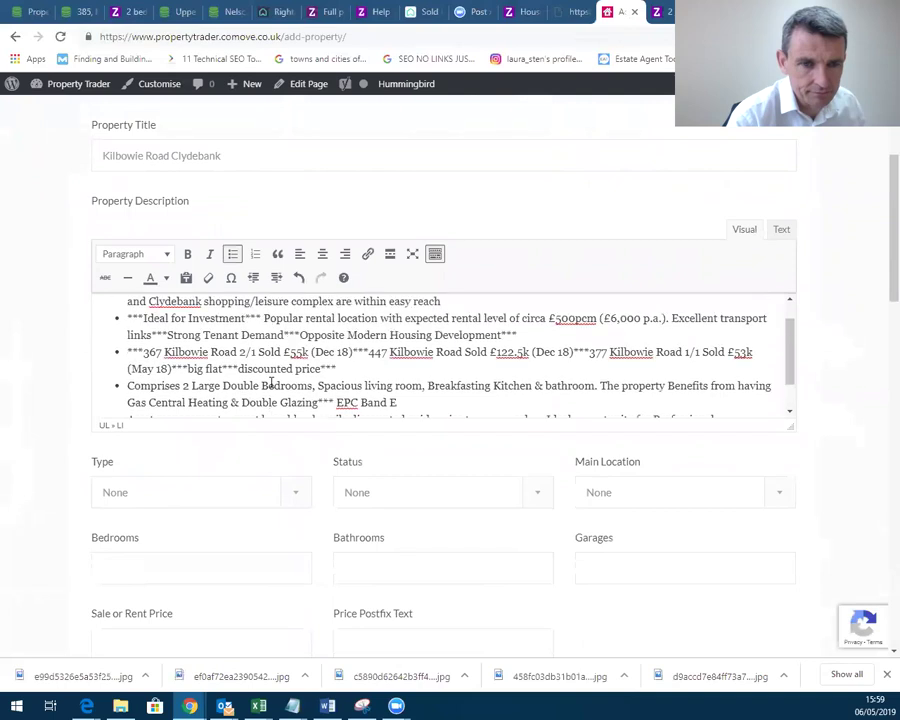
{"action": "scroll", "coordinate": [348, 465], "scroll_direction": "down", "scroll_amount": 2}
{"action": "scroll", "coordinate": [348, 462], "scroll_direction": "up", "scroll_amount": 2}
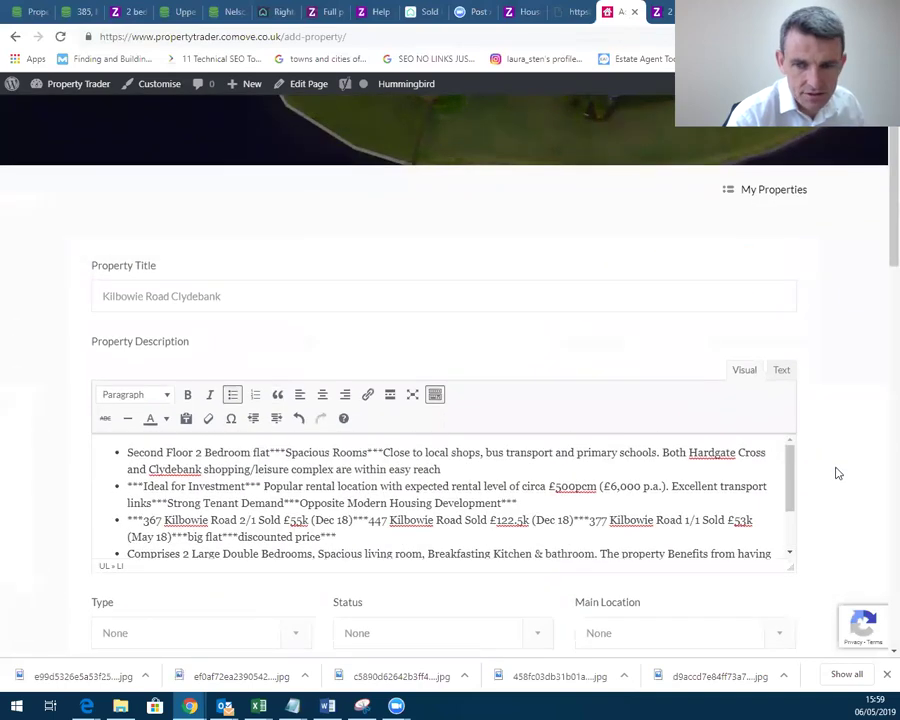
Insert blank non-bulleted space above the first feature bullet in the property description.
{"action": "left_click", "coordinate": [130, 452]}
{"action": "key", "text": "Return"}
{"action": "key", "text": "Return"}
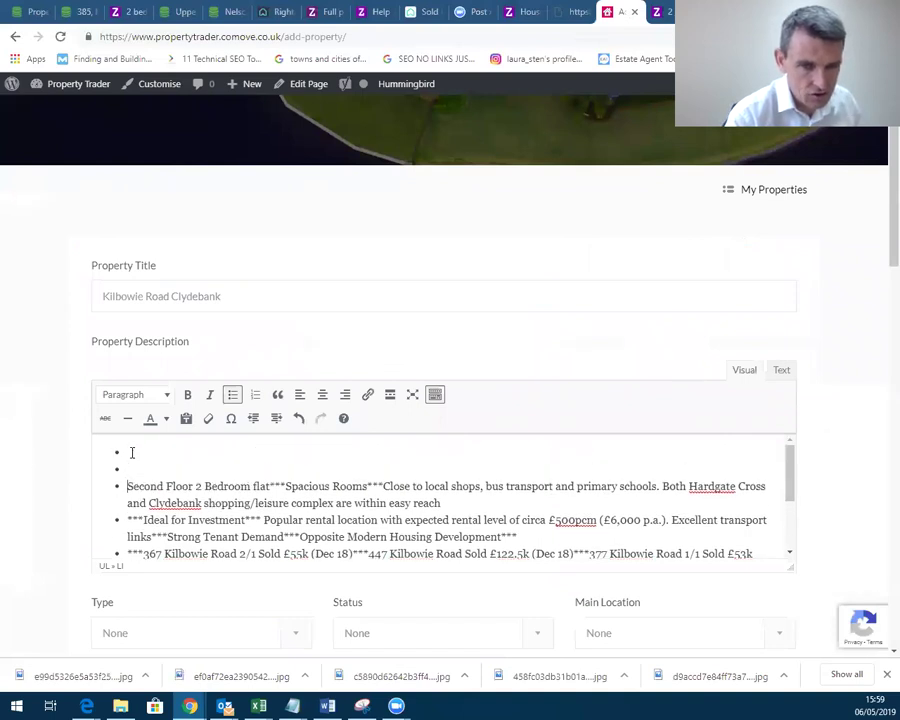
{"action": "key", "text": "BackSpace"}
{"action": "key", "text": "BackSpace"}
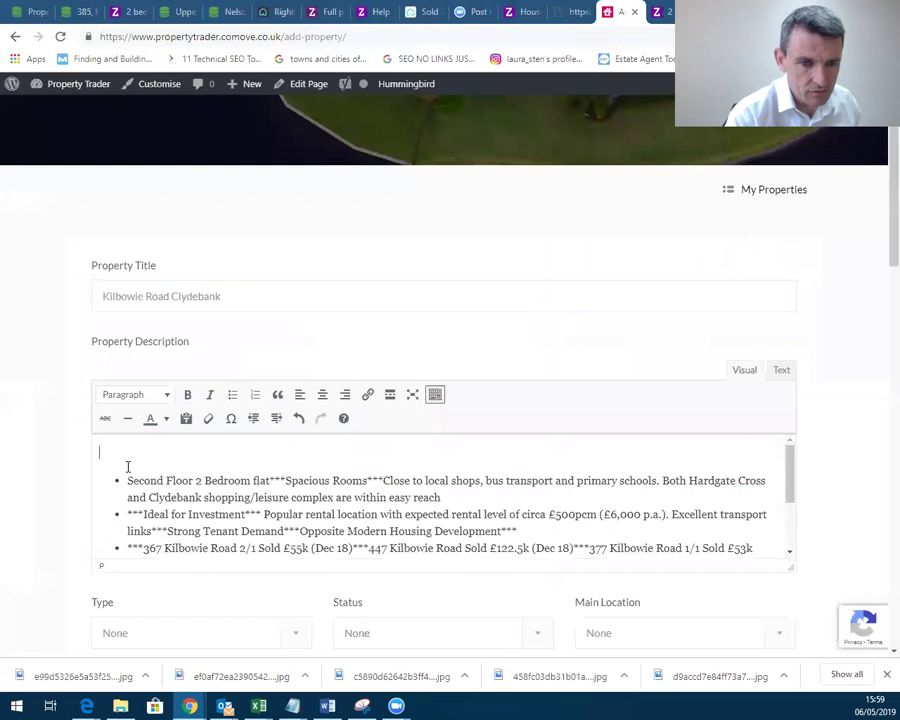
Switch to the Zoopla listing, expand its full description and copy the opening paragraph ending in "EPC Band E".
{"action": "left_click", "coordinate": [660, 11]}
{"action": "scroll", "coordinate": [245, 540], "scroll_direction": "down", "scroll_amount": 5}
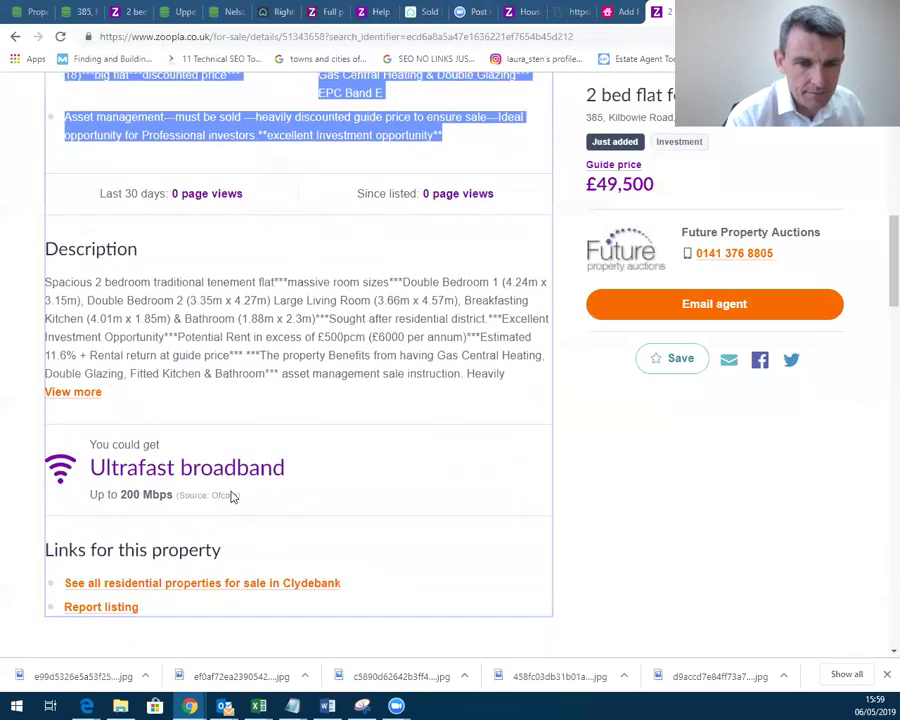
{"action": "left_click", "coordinate": [75, 391]}
{"action": "scroll", "coordinate": [161, 462], "scroll_direction": "down", "scroll_amount": 1}
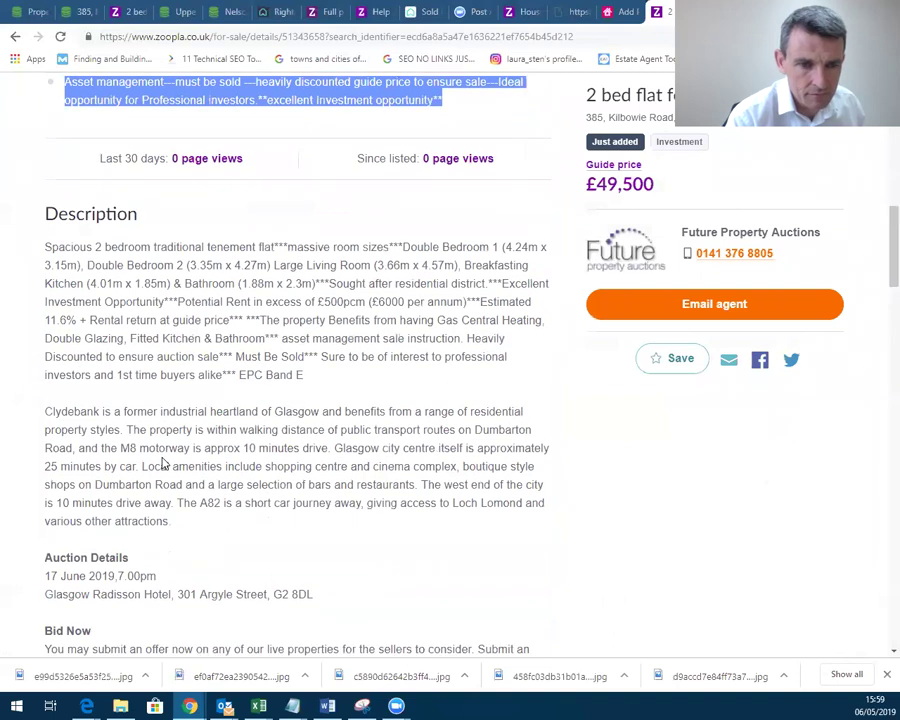
{"action": "left_click_drag", "start_coordinate": [46, 213], "coordinate": [517, 343]}
{"action": "right_click", "coordinate": [436, 297]}
{"action": "left_click", "coordinate": [462, 301]}
Paste the copied Zoopla paragraph above the feature bullets in the Property Trader description and check the combined text.
{"action": "left_click", "coordinate": [625, 14]}
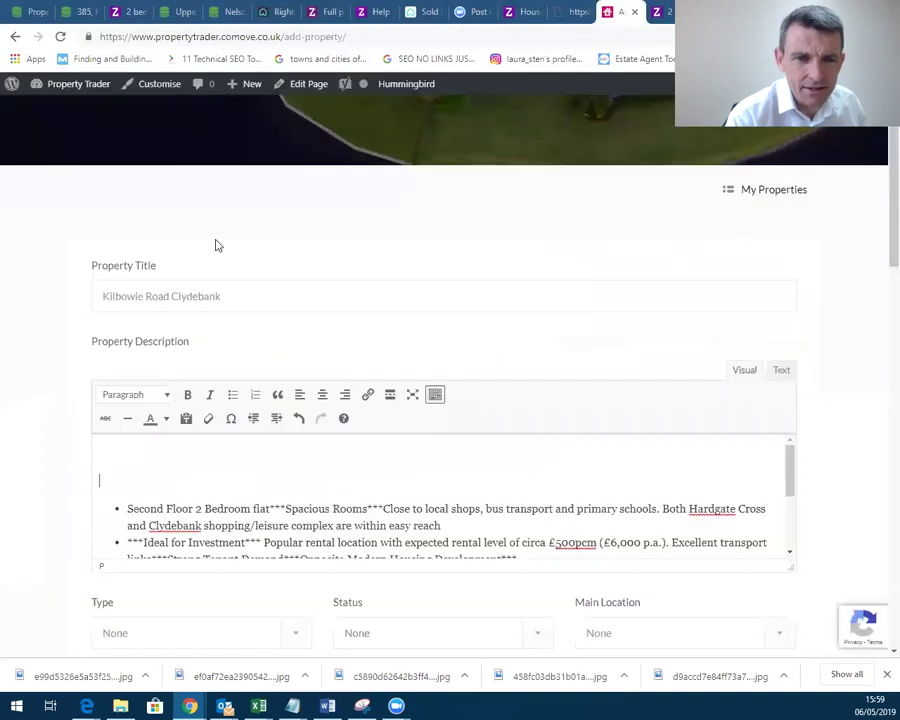
{"action": "right_click", "coordinate": [130, 462]}
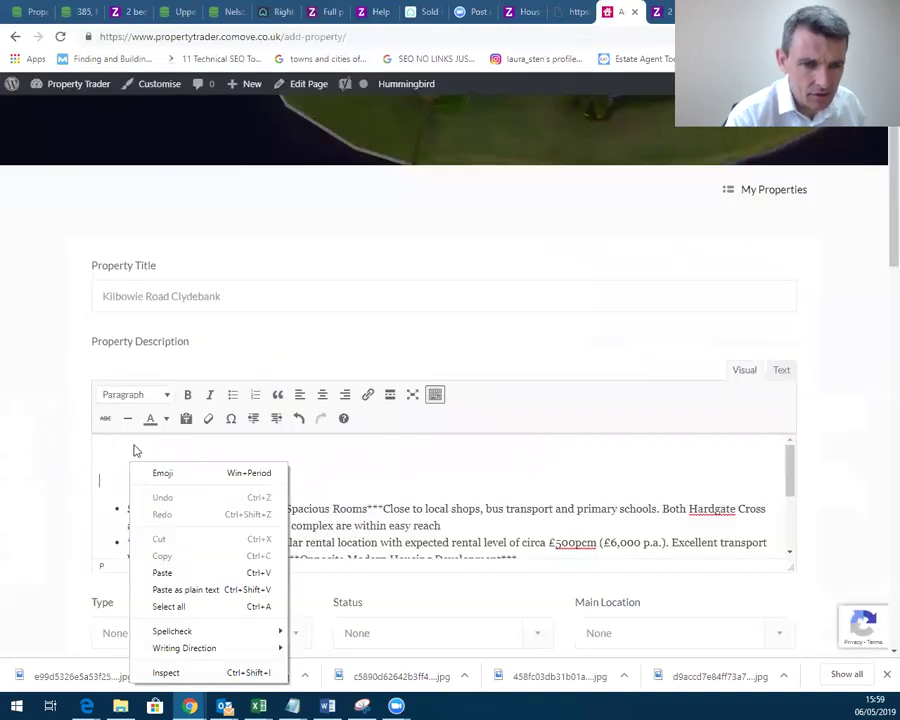
{"action": "left_click", "coordinate": [175, 570]}
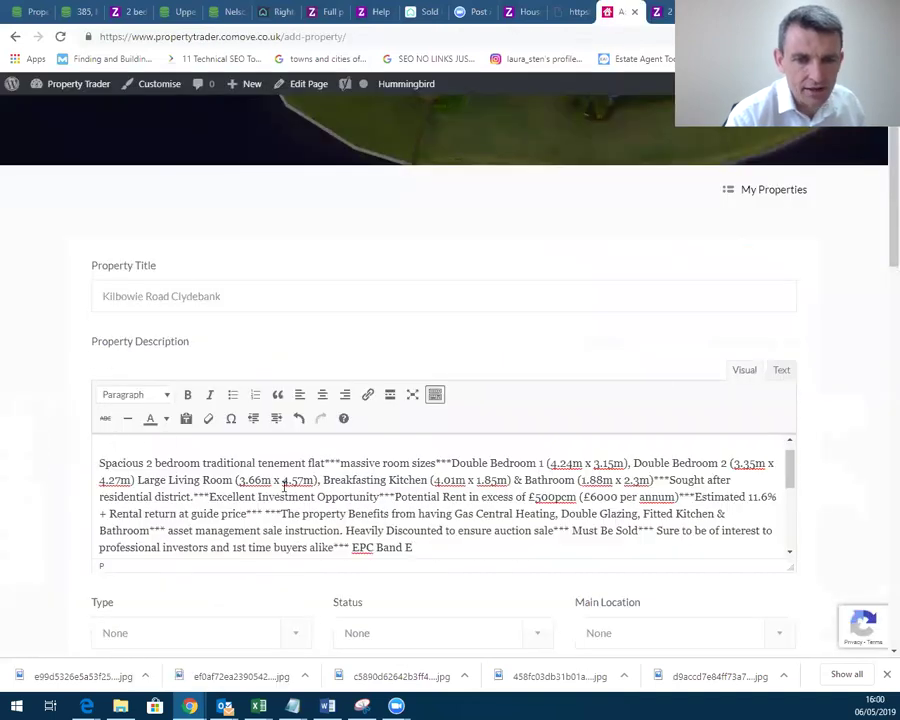
{"action": "scroll", "coordinate": [292, 482], "scroll_direction": "down", "scroll_amount": 3}
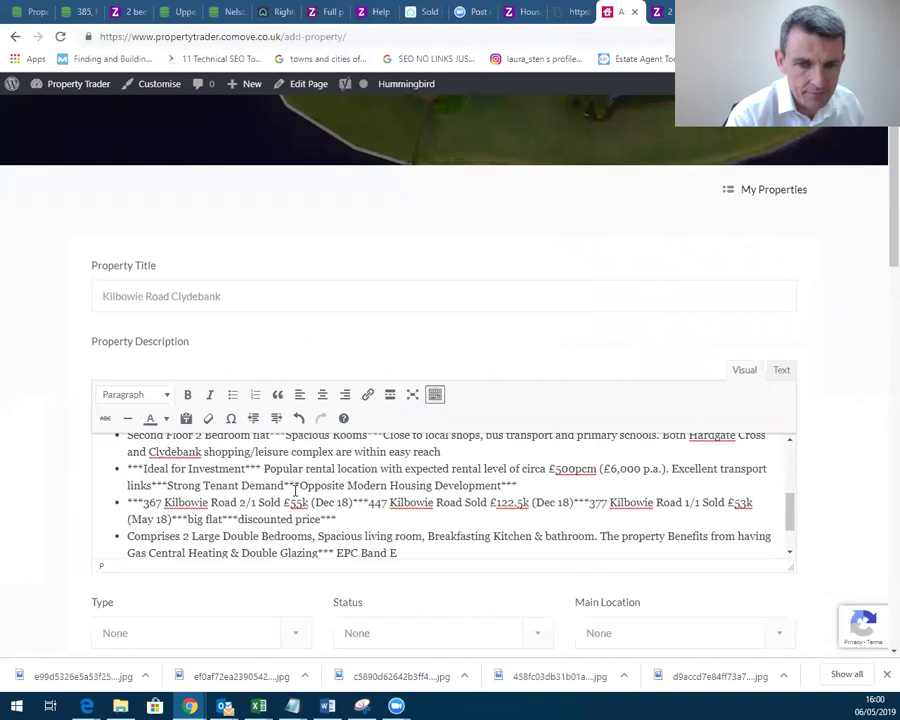
{"action": "scroll", "coordinate": [294, 492], "scroll_direction": "up", "scroll_amount": 2}
{"action": "scroll", "coordinate": [200, 337], "scroll_direction": "up", "scroll_amount": 3}
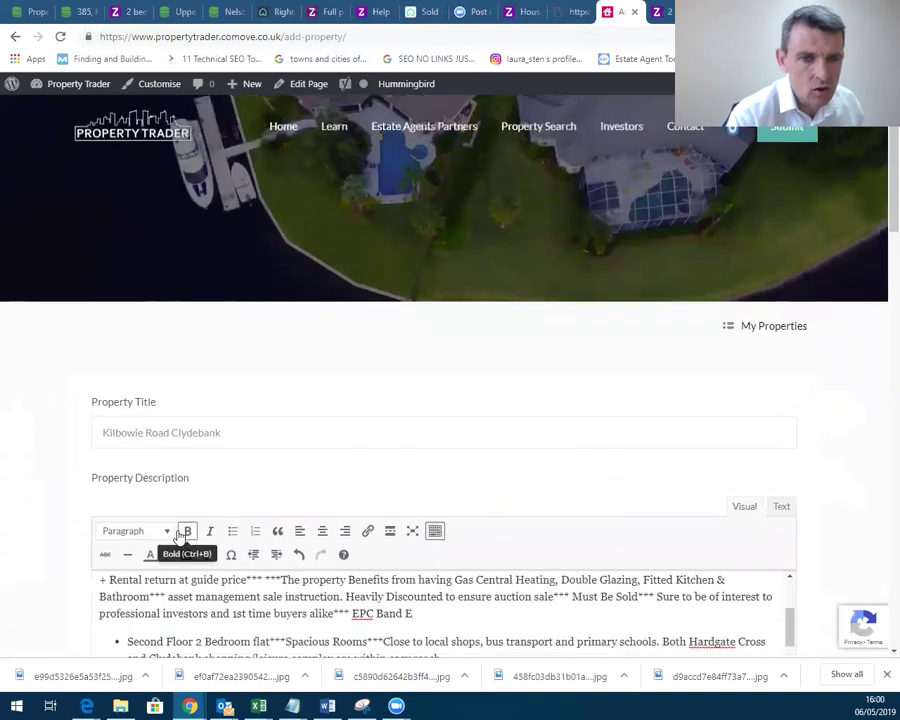
Set the property status to For Sale, keeping both the type and the main location at None.
{"action": "scroll", "coordinate": [190, 526], "scroll_direction": "down", "scroll_amount": 4}
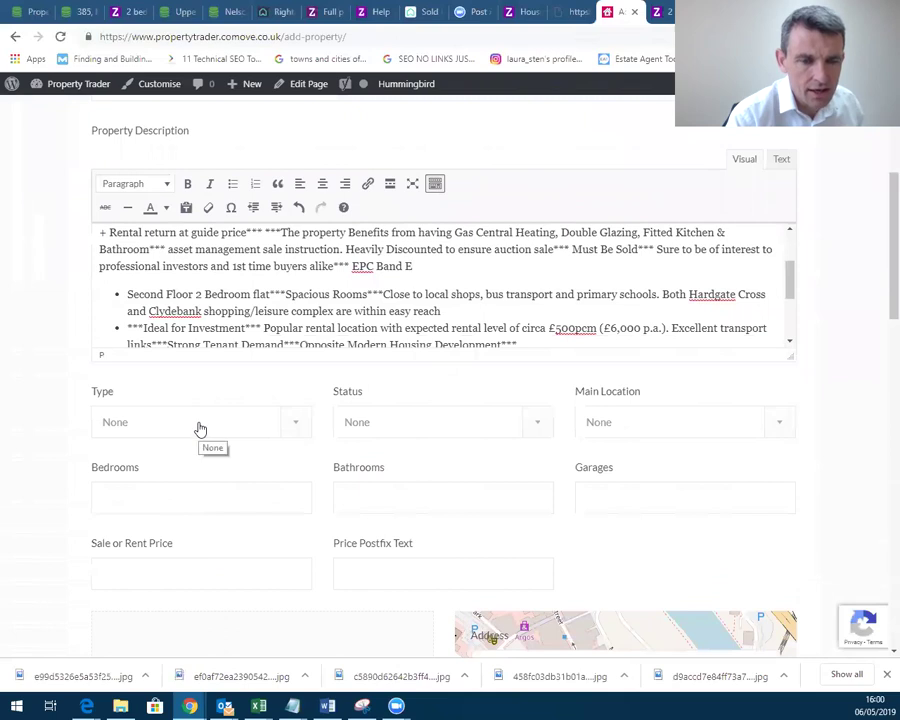
{"action": "left_click", "coordinate": [200, 430]}
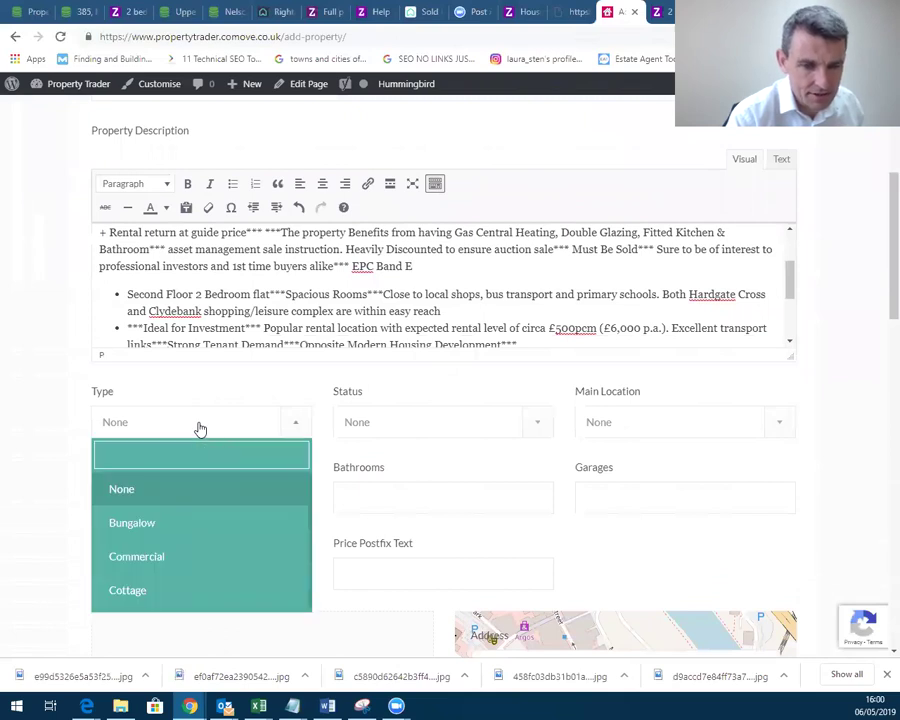
{"action": "left_click", "coordinate": [159, 494]}
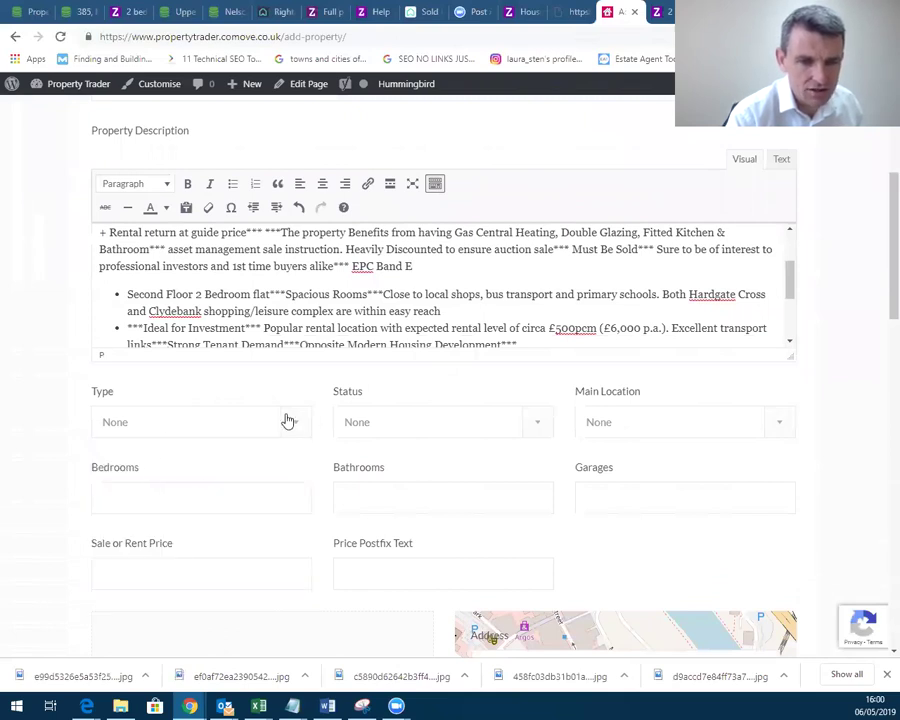
{"action": "left_click", "coordinate": [465, 430]}
{"action": "left_click", "coordinate": [466, 430]}
{"action": "left_click", "coordinate": [468, 431]}
{"action": "left_click", "coordinate": [372, 524]}
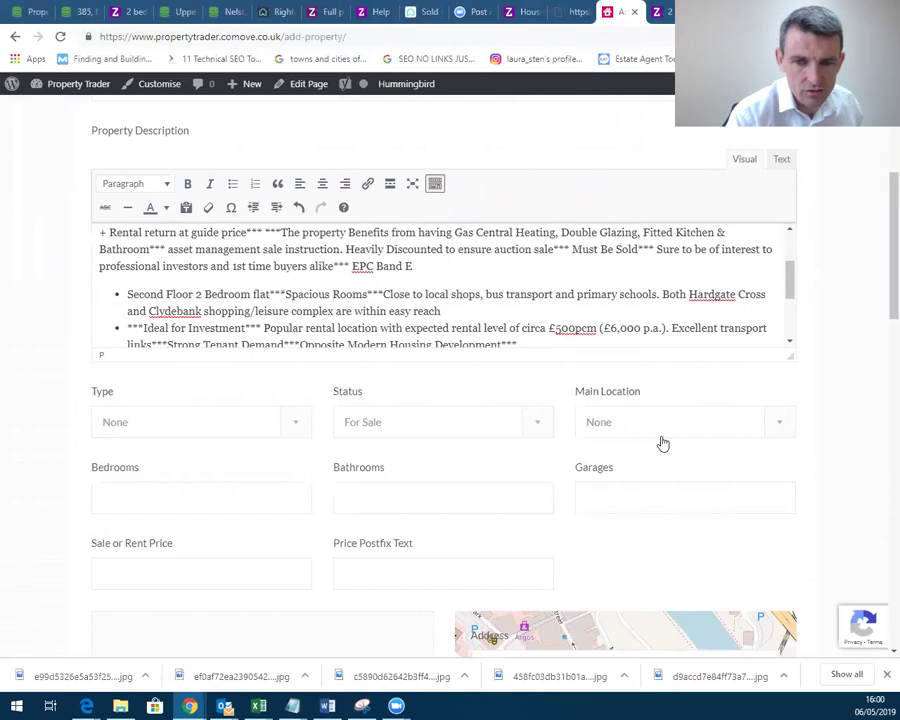
{"action": "left_click", "coordinate": [657, 432]}
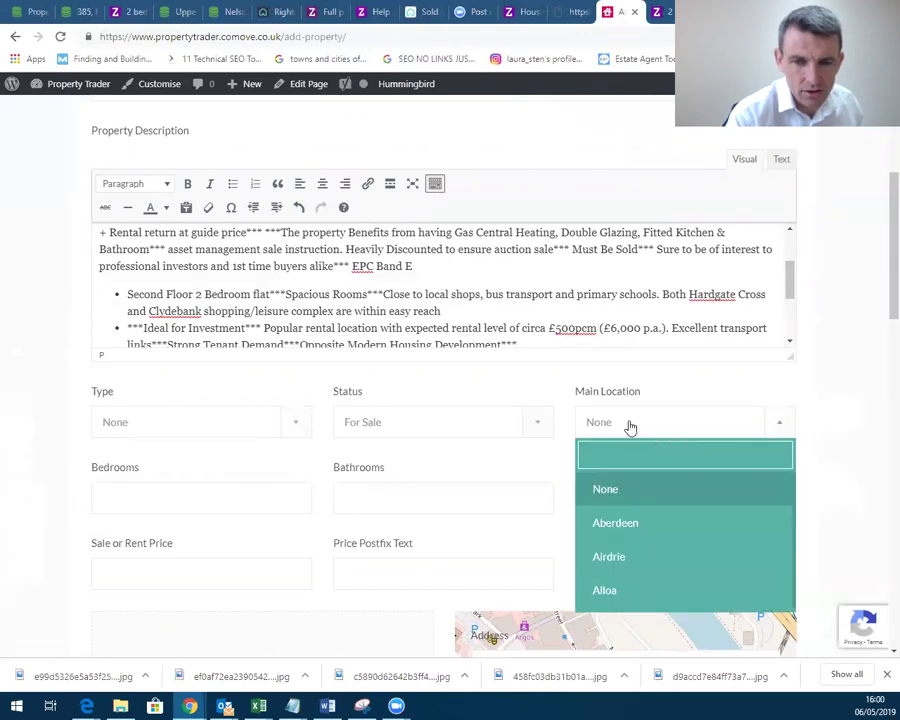
{"action": "left_click", "coordinate": [629, 427]}
Enter 2 bedrooms, 1 bathroom and 0 garages for the property.
{"action": "scroll", "coordinate": [635, 470], "scroll_direction": "down", "scroll_amount": 3}
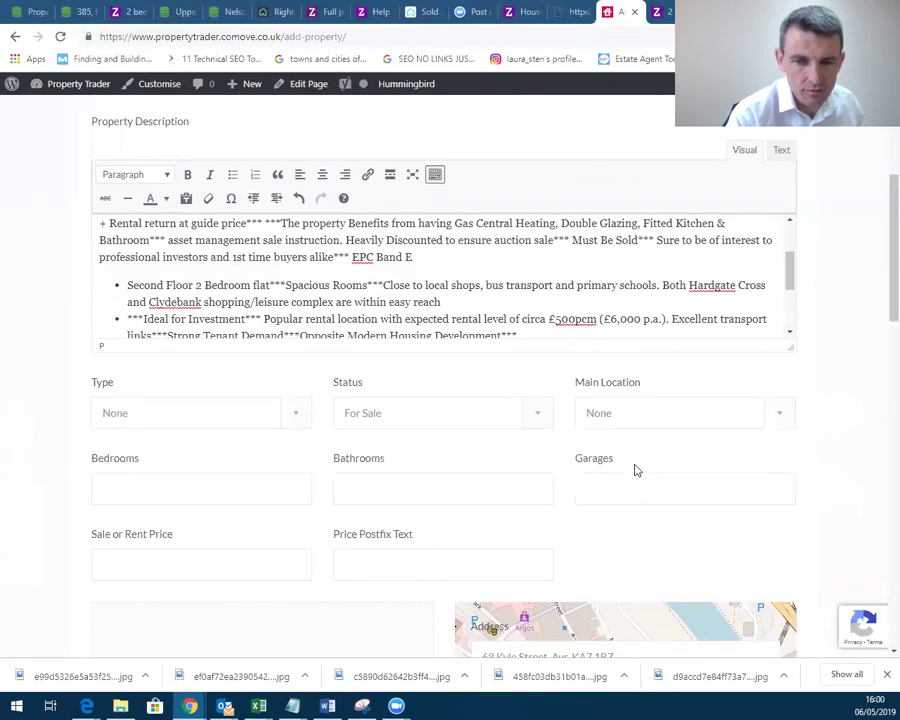
{"action": "left_click", "coordinate": [158, 350]}
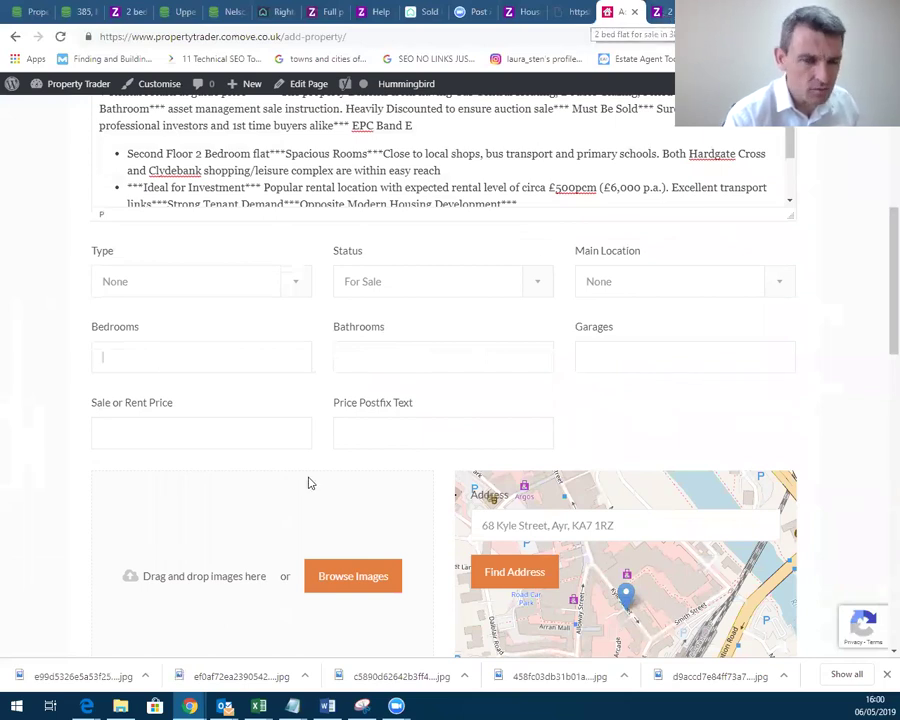
{"action": "type", "text": "2"}
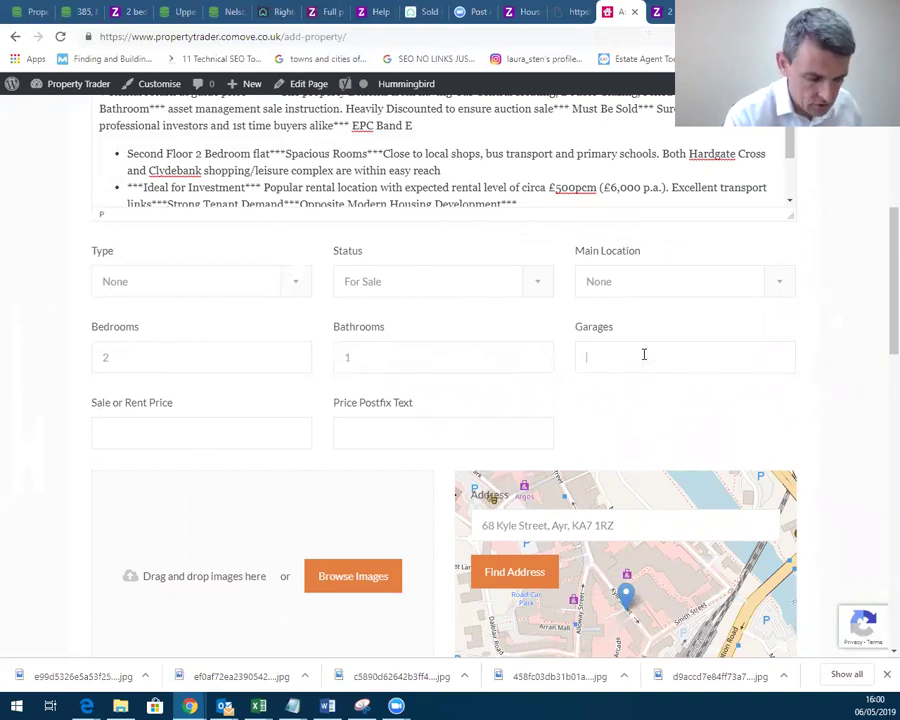
{"action": "type", "text": "0"}
Check the guide price on the Zoopla listing and enter £49500 as the sale price on the Property Trader form.
{"action": "left_click", "coordinate": [142, 434]}
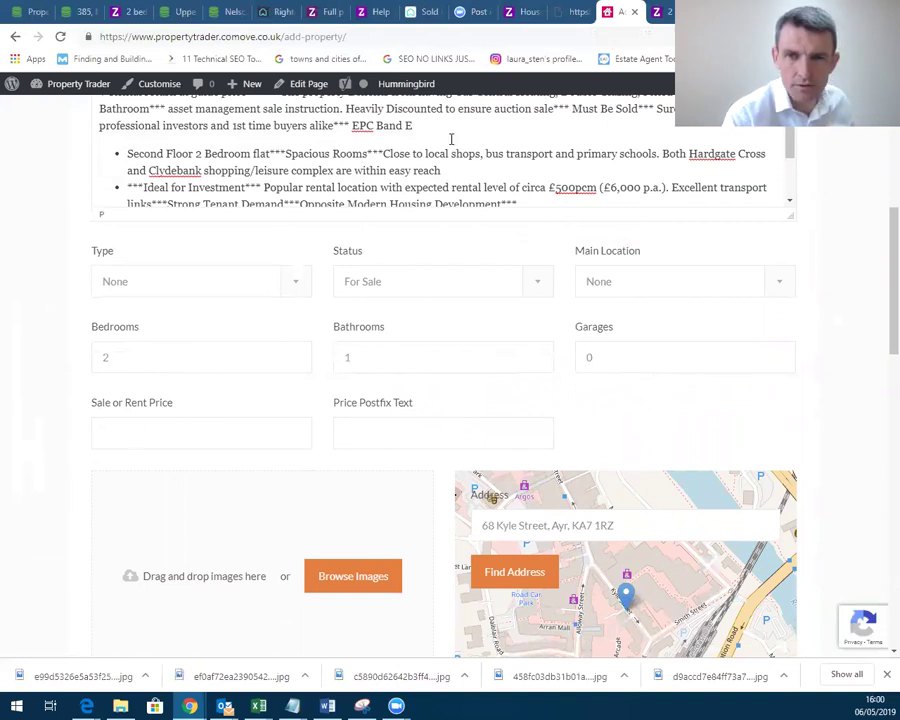
{"action": "left_click", "coordinate": [658, 12]}
{"action": "scroll", "coordinate": [278, 427], "scroll_direction": "up", "scroll_amount": 10}
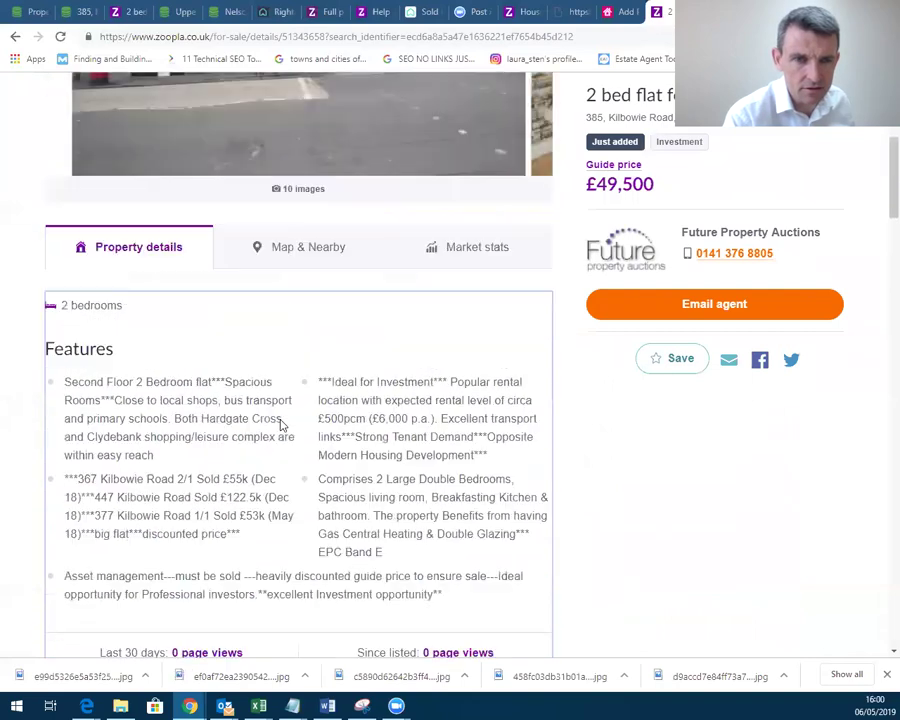
{"action": "left_click", "coordinate": [617, 14]}
{"action": "left_click", "coordinate": [218, 436]}
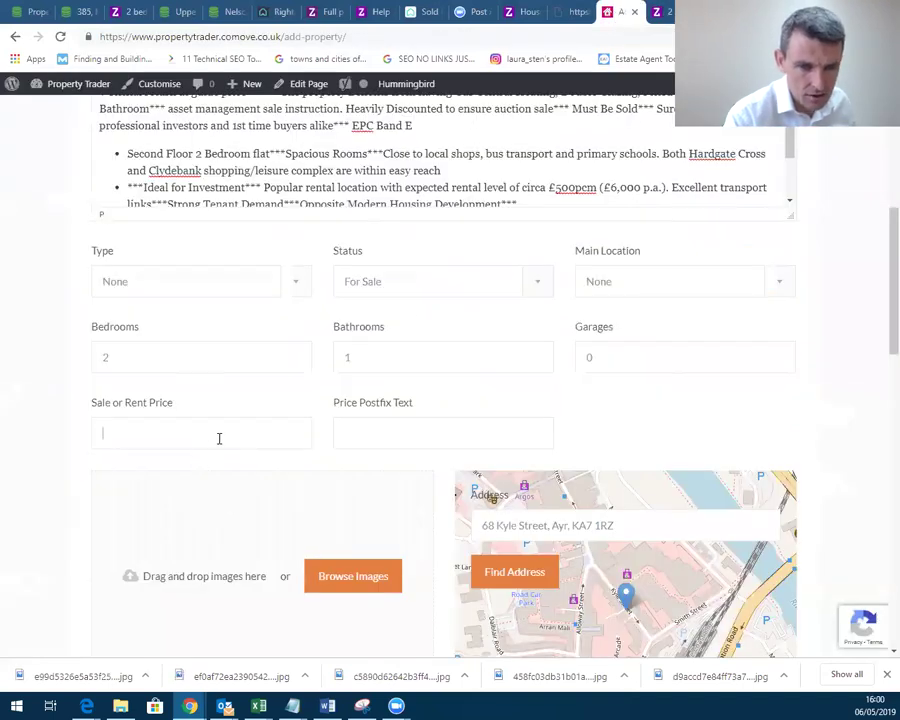
{"action": "left_click", "coordinate": [362, 433]}
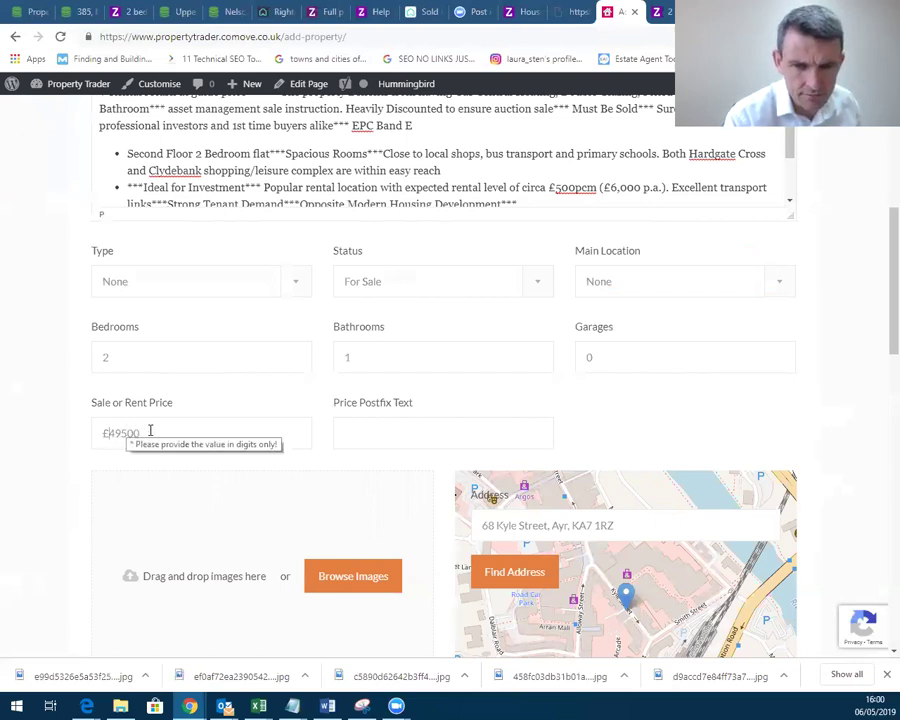
{"action": "scroll", "coordinate": [245, 420], "scroll_direction": "down", "scroll_amount": 1}
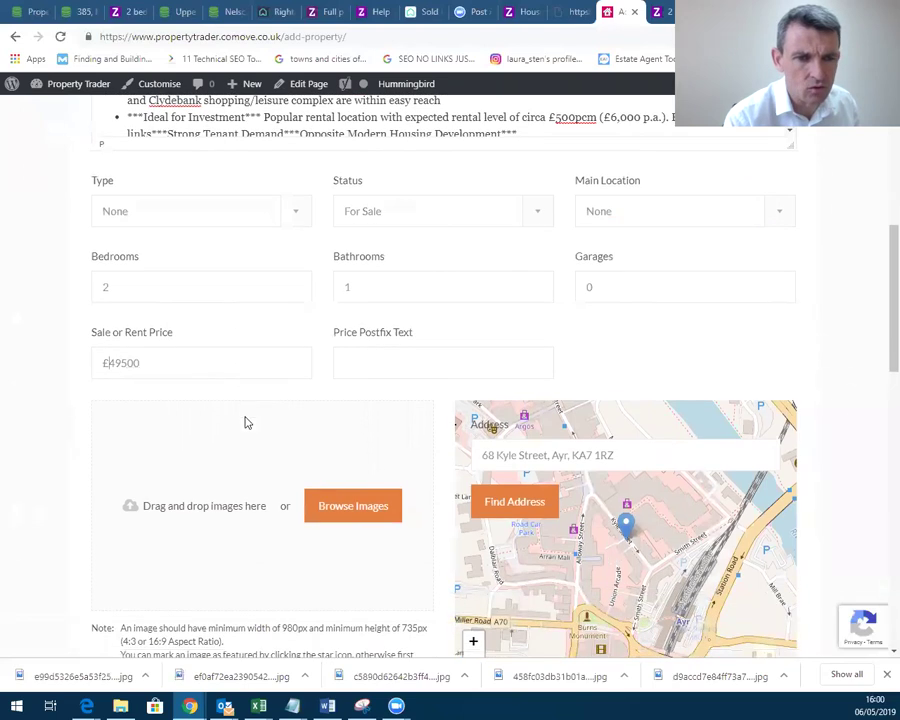
Correct the sale price to 49500 by removing the pound sign.
{"action": "scroll", "coordinate": [245, 420], "scroll_direction": "down", "scroll_amount": 3}
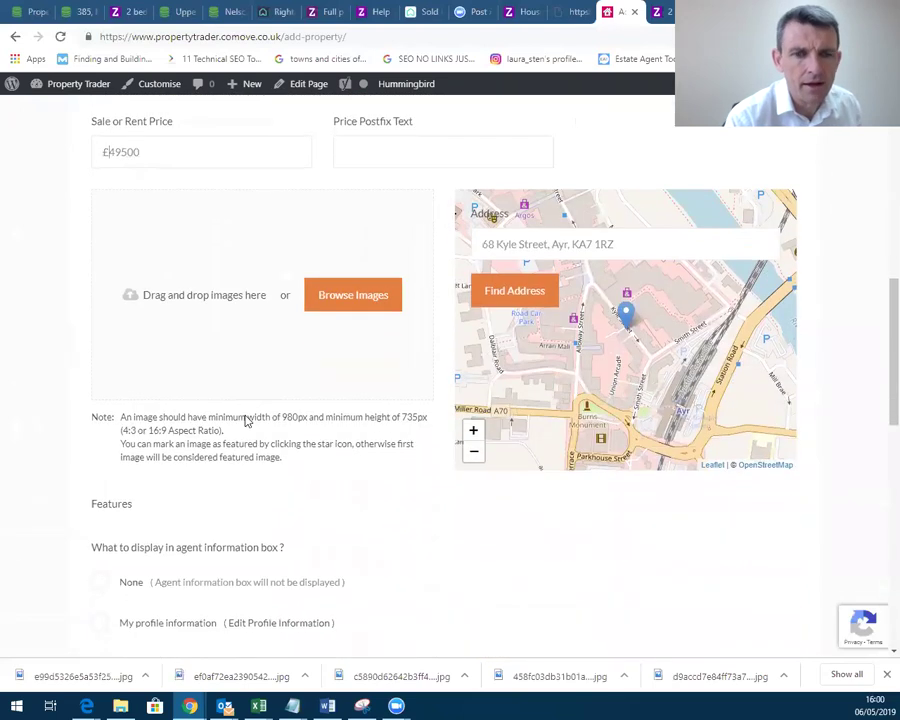
{"action": "left_click", "coordinate": [380, 304]}
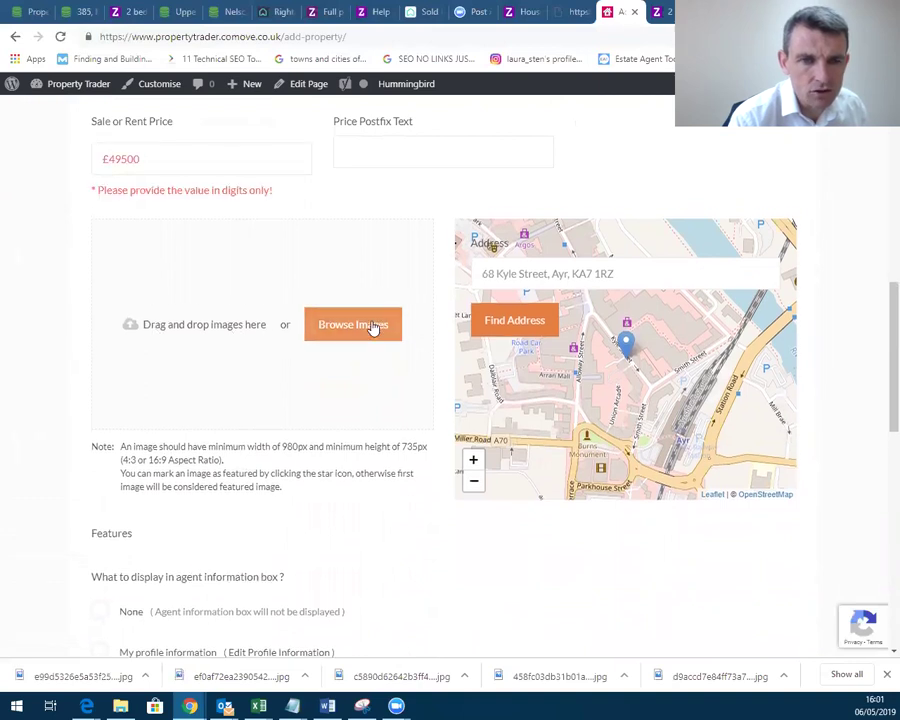
{"action": "left_click", "coordinate": [111, 162]}
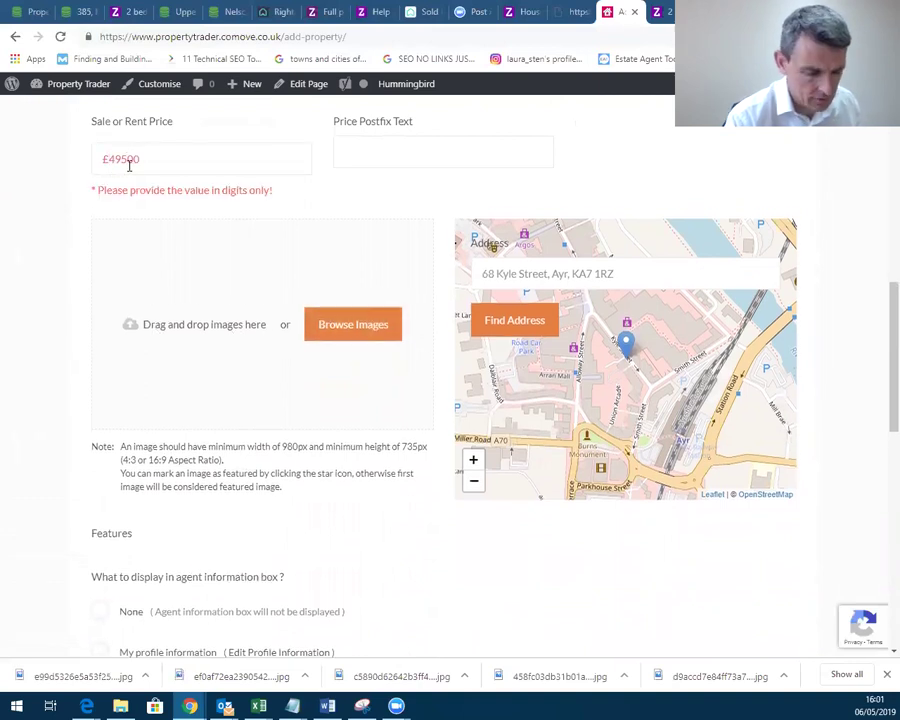
{"action": "key", "text": "BackSpace"}
Upload the building photo 9i and the living room photo starting with 458fc03d to the property images.
{"action": "left_click", "coordinate": [335, 301]}
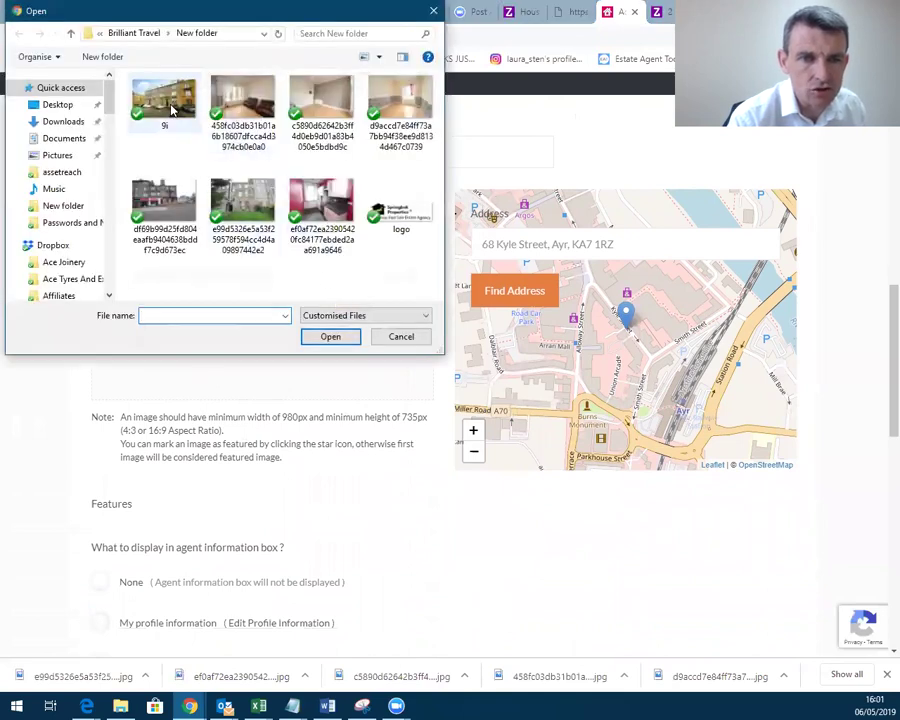
{"action": "left_click", "coordinate": [171, 110]}
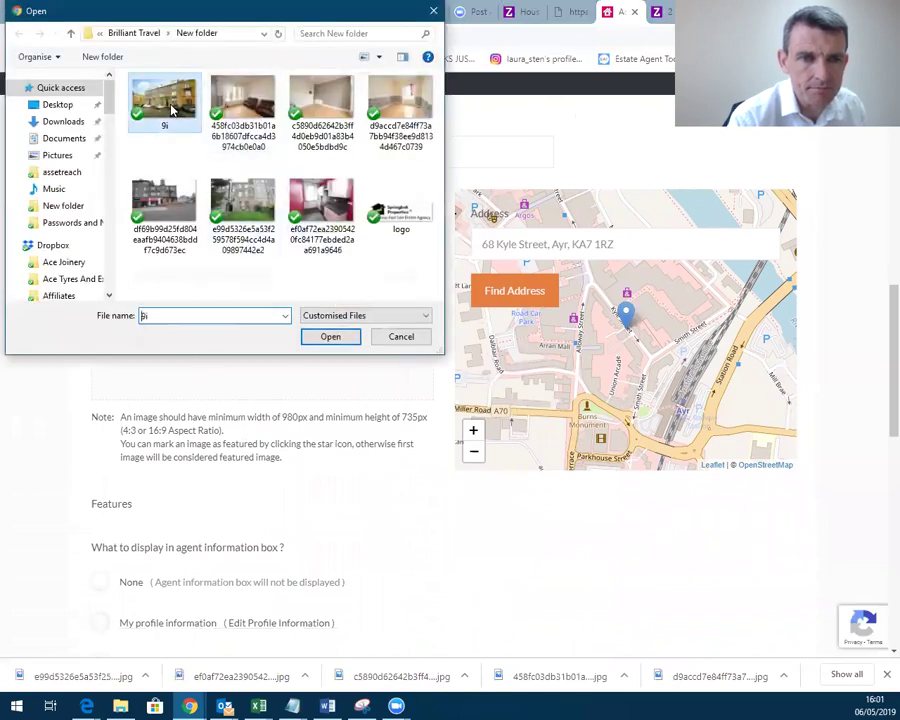
{"action": "left_click", "coordinate": [329, 338]}
{"action": "left_click", "coordinate": [334, 417]}
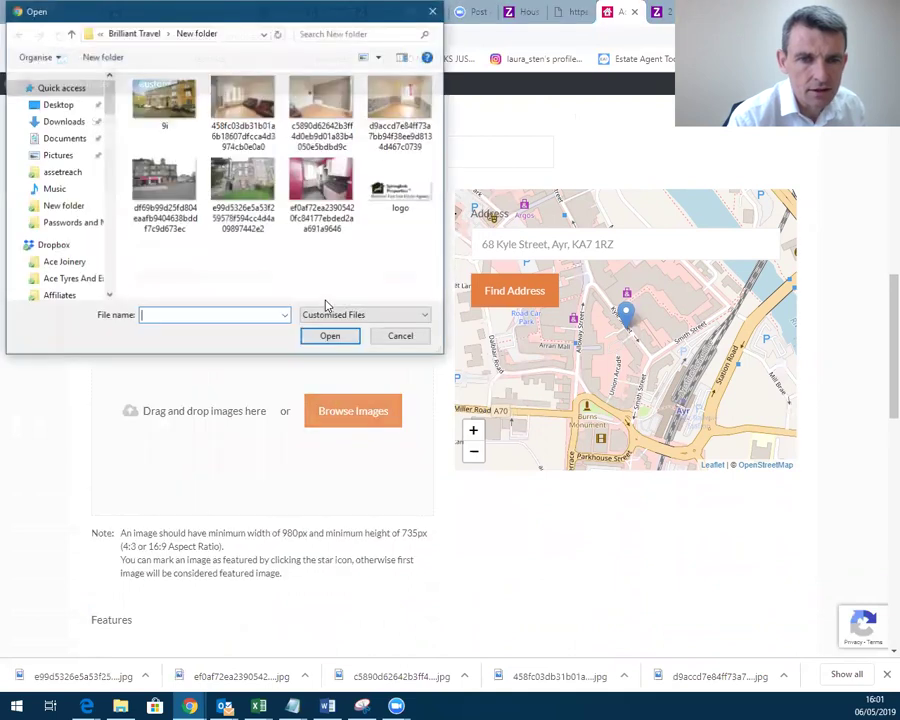
{"action": "left_click", "coordinate": [243, 105]}
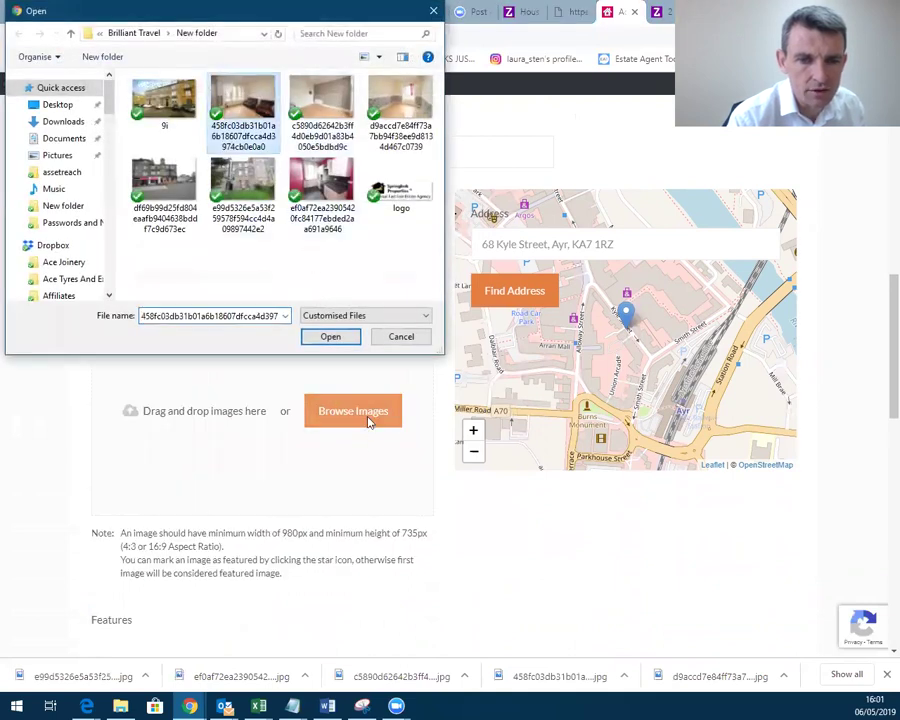
{"action": "left_click", "coordinate": [344, 337]}
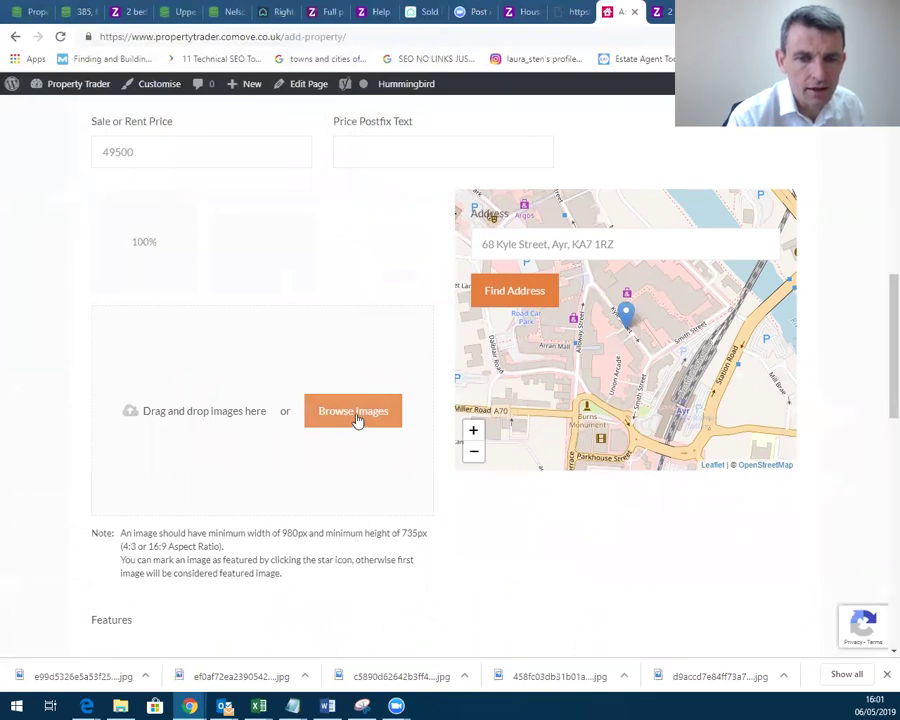
Add the two empty-room photos whose file names start with c5890d62 and d9accd7e to the property images.
{"action": "left_click", "coordinate": [356, 418]}
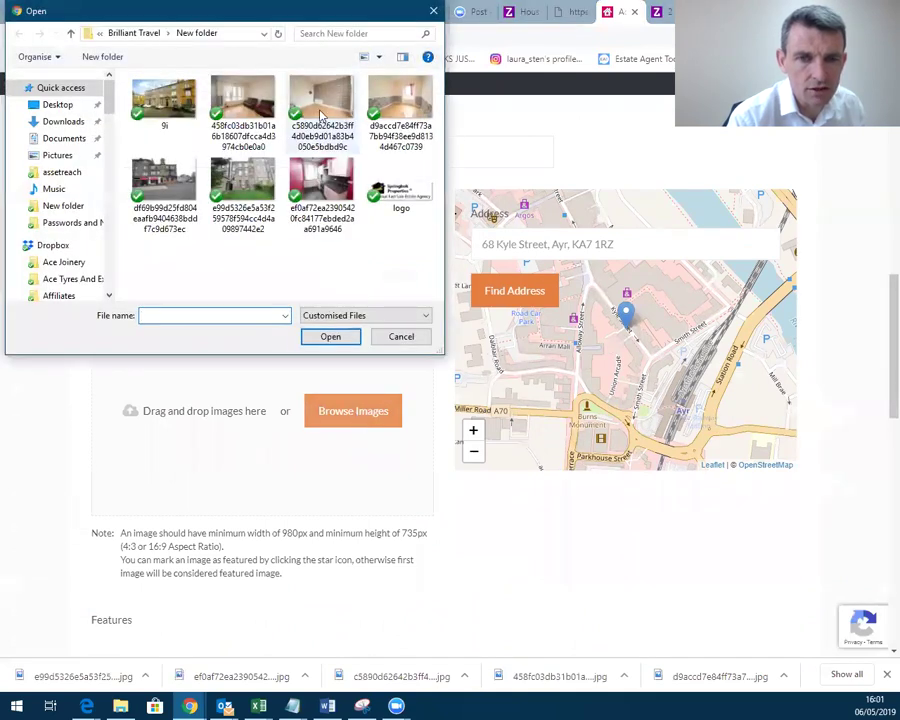
{"action": "left_click", "coordinate": [320, 105]}
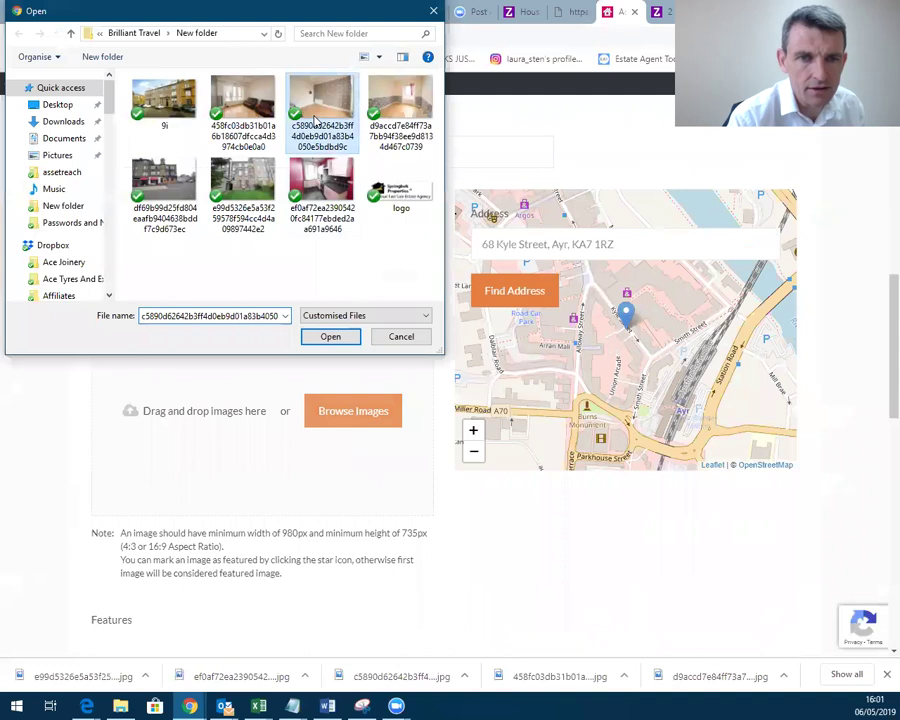
{"action": "left_click", "coordinate": [336, 341]}
{"action": "left_click", "coordinate": [351, 530]}
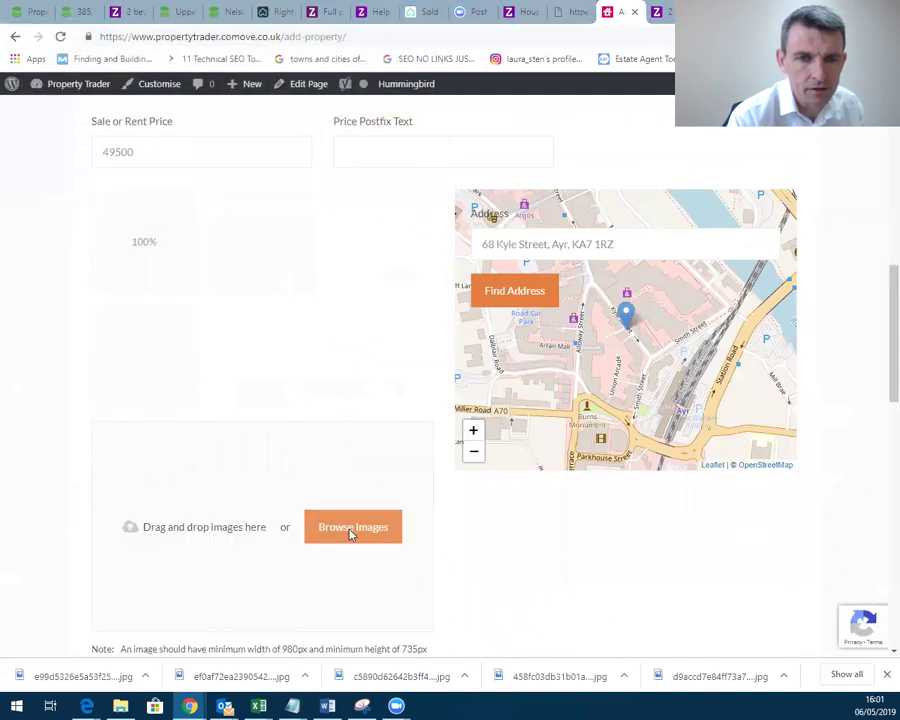
{"action": "left_click", "coordinate": [400, 105]}
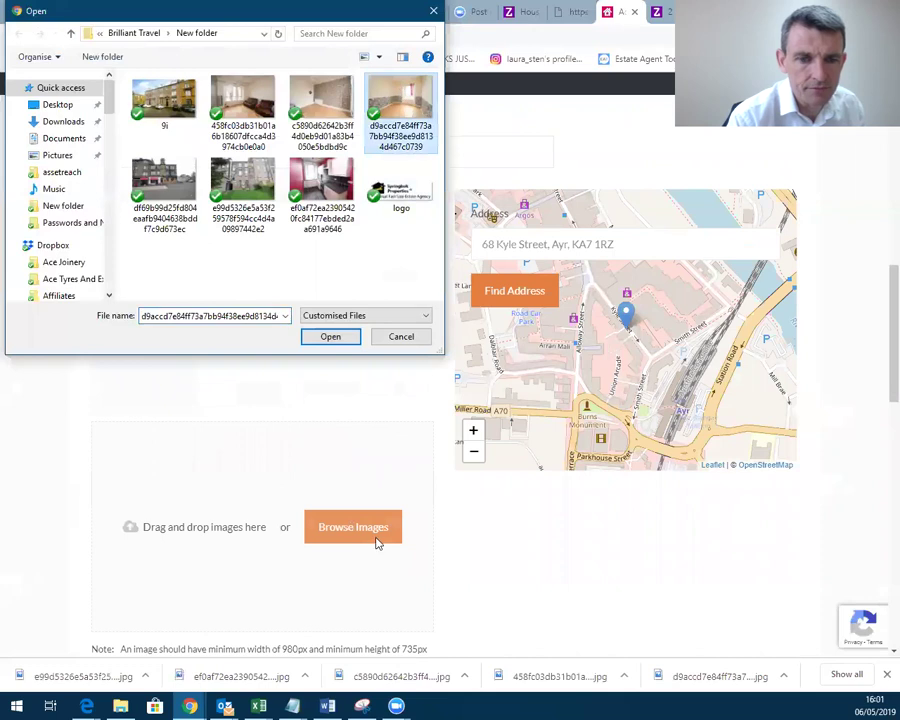
{"action": "left_click", "coordinate": [332, 336]}
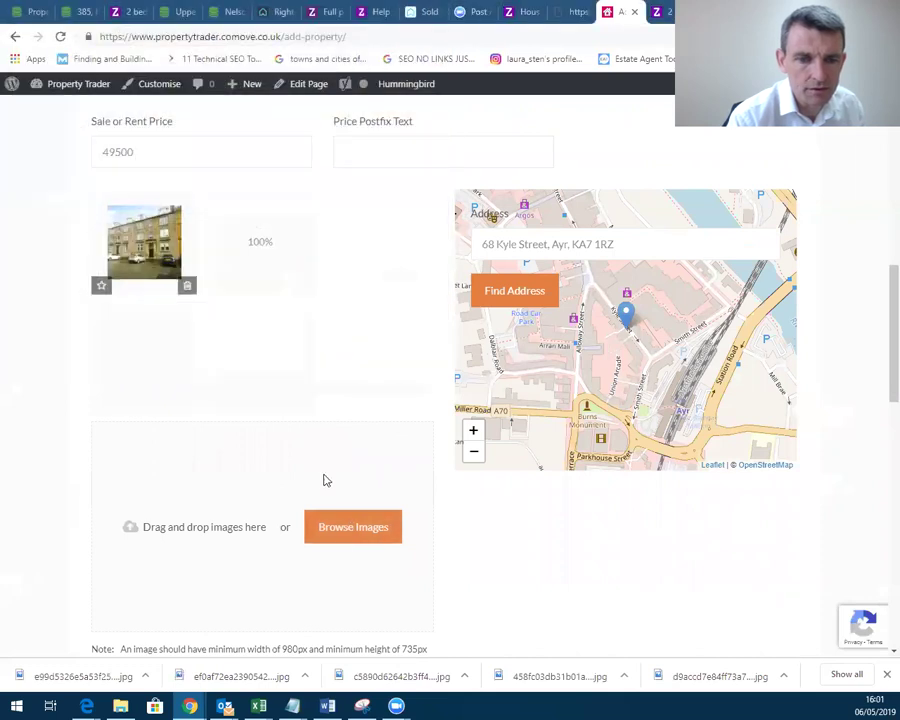
Upload the street-front photo starting with df69b99d to the property images.
{"action": "left_click", "coordinate": [343, 533]}
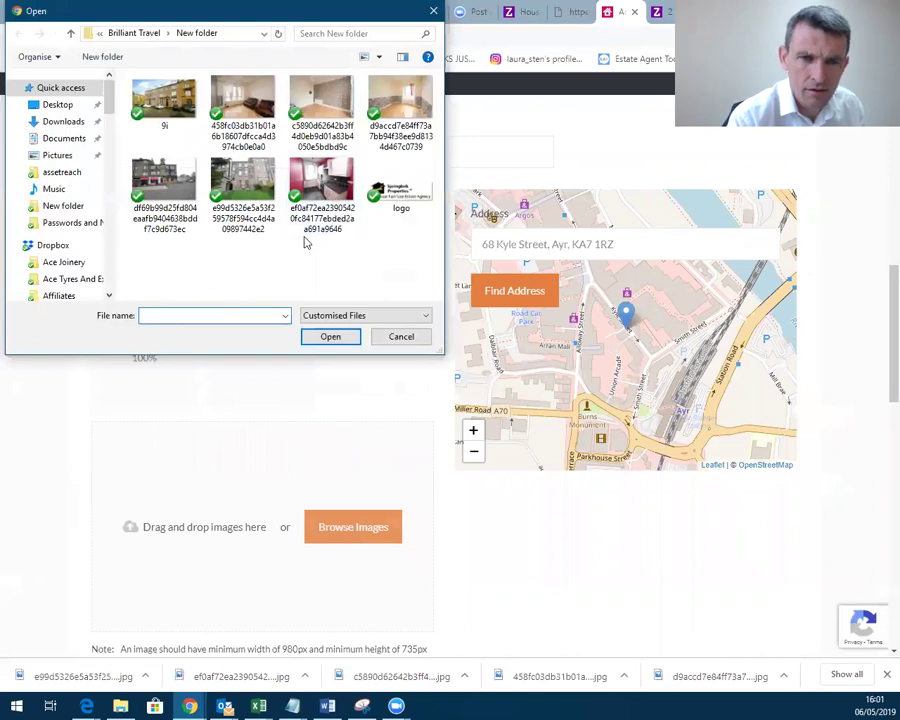
{"action": "left_click", "coordinate": [164, 190]}
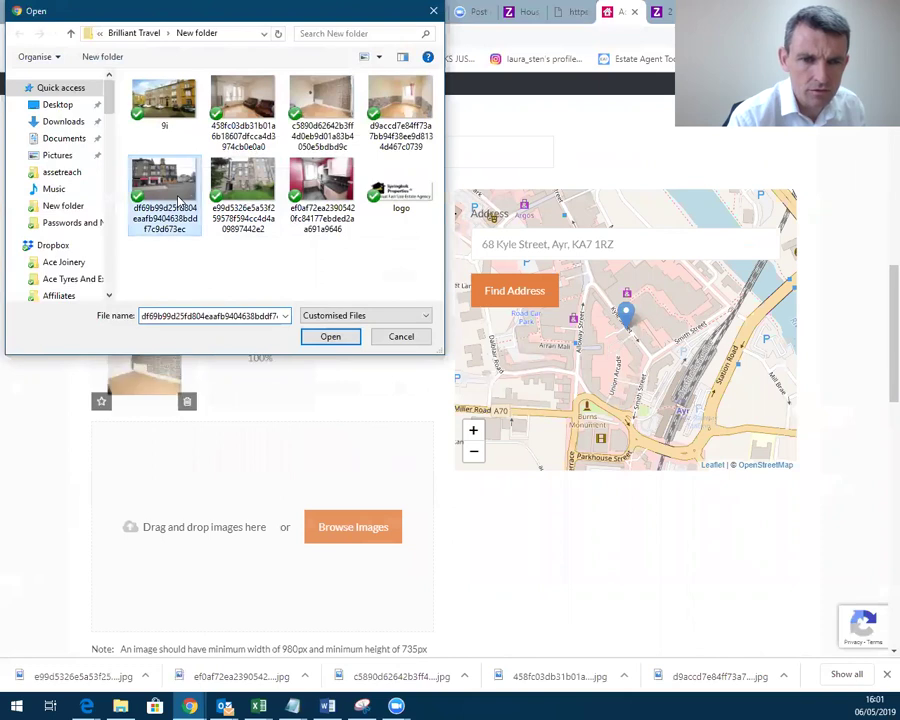
{"action": "left_click", "coordinate": [334, 341]}
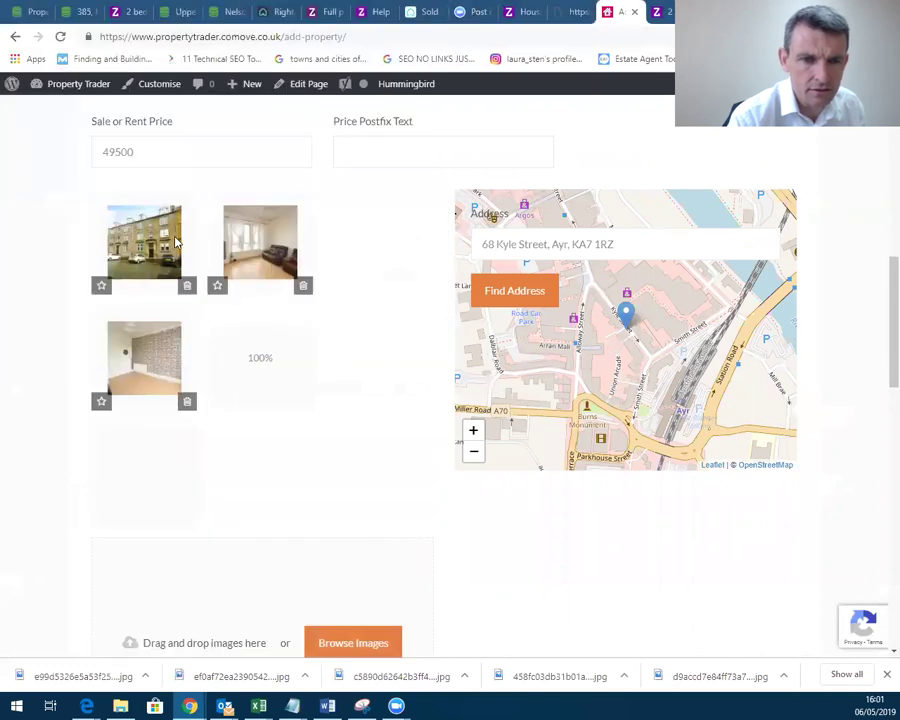
Remove the 9i building photo from the uploaded images and move the street-front photo to first place.
{"action": "left_click", "coordinate": [187, 289]}
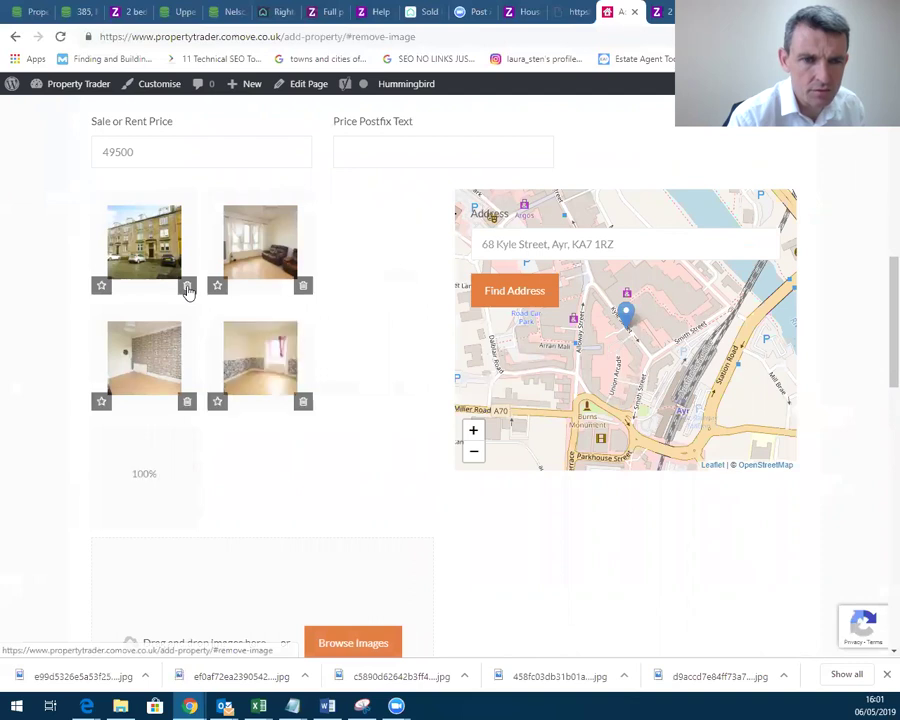
{"action": "scroll", "coordinate": [213, 386], "scroll_direction": "up", "scroll_amount": 2}
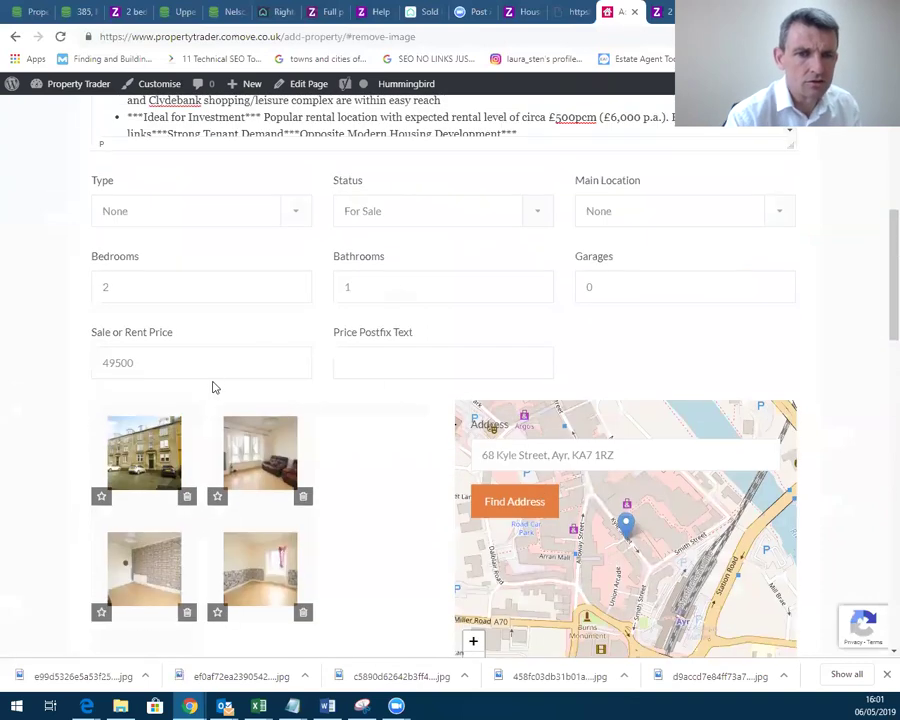
{"action": "scroll", "coordinate": [216, 392], "scroll_direction": "down", "scroll_amount": 1}
{"action": "scroll", "coordinate": [212, 386], "scroll_direction": "down", "scroll_amount": 1}
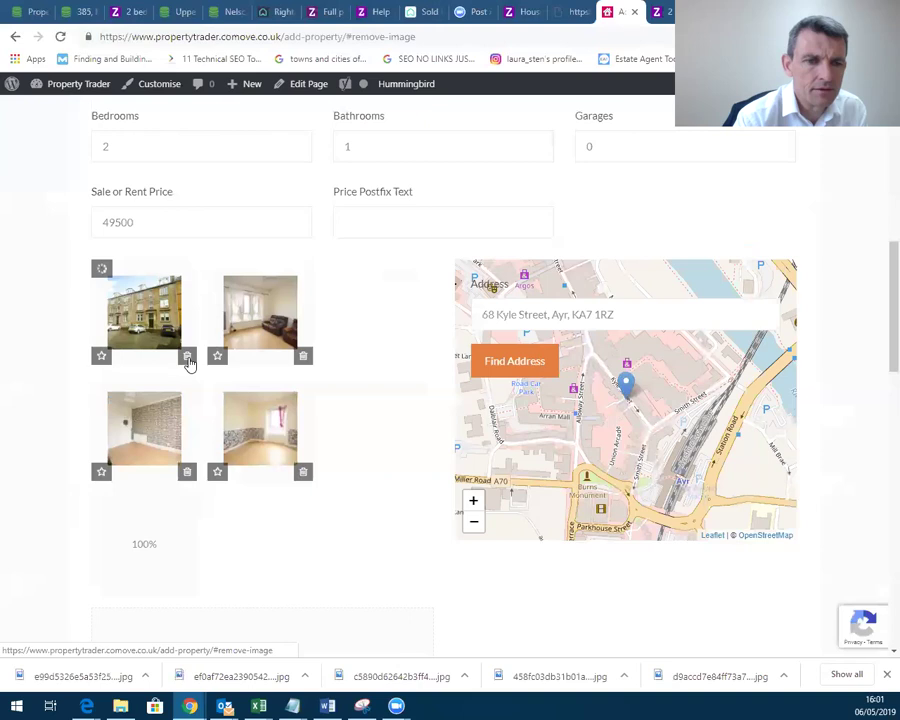
{"action": "left_click", "coordinate": [187, 357]}
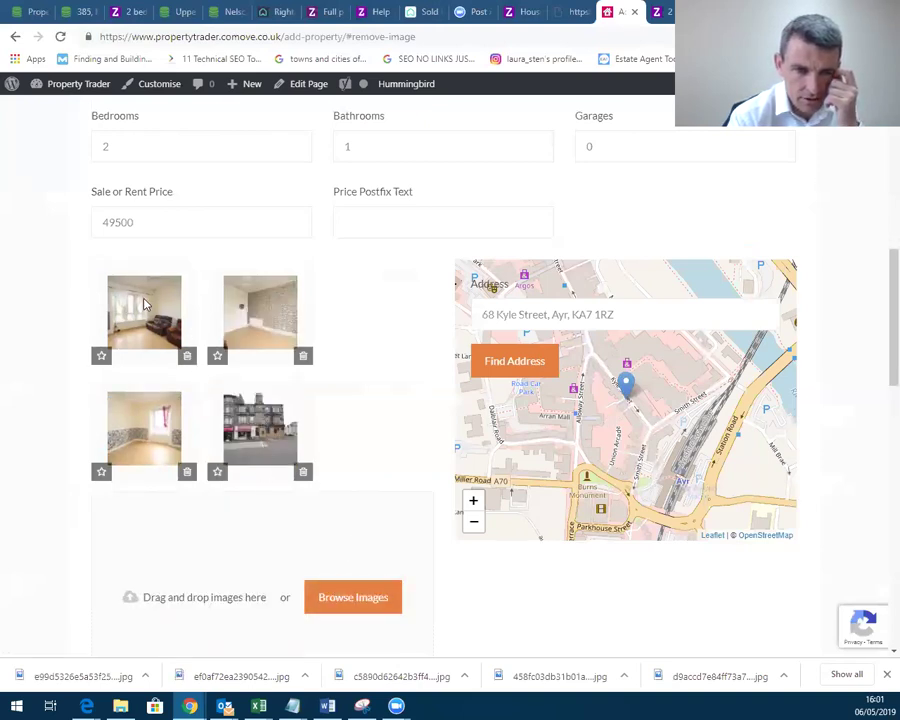
{"action": "left_click", "coordinate": [187, 356]}
{"action": "left_click", "coordinate": [303, 356]}
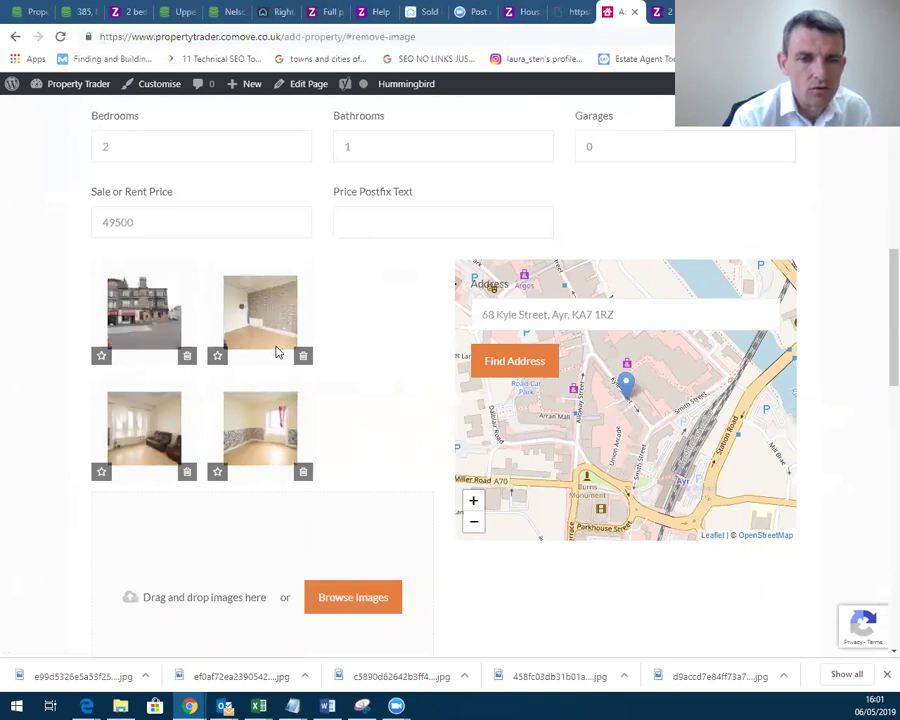
Upload the kitchen photo starting with ef0af72e to the property images.
{"action": "left_click", "coordinate": [343, 598]}
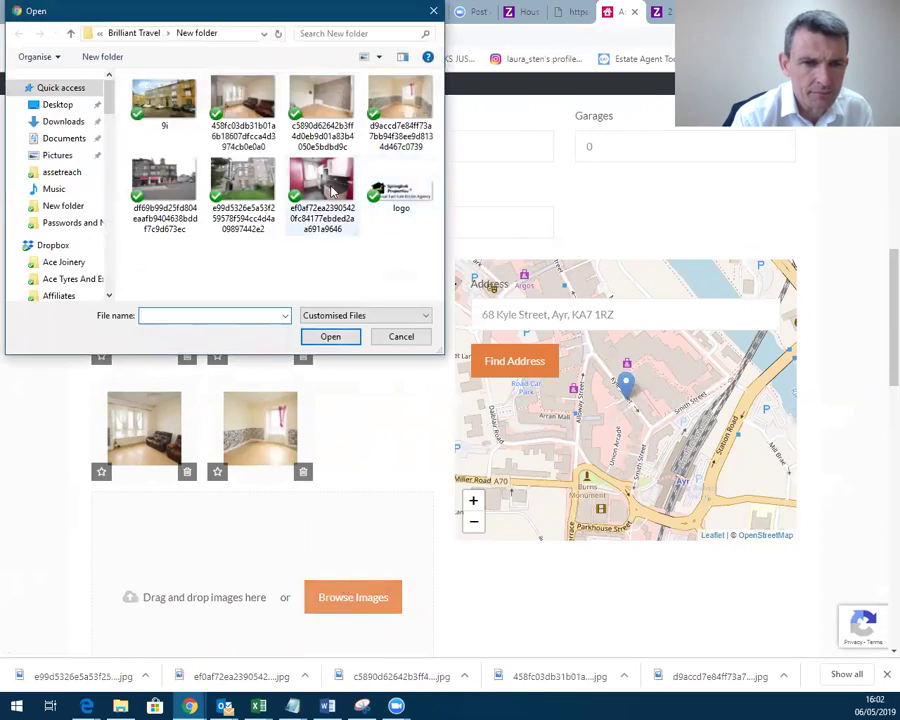
{"action": "left_click", "coordinate": [322, 182]}
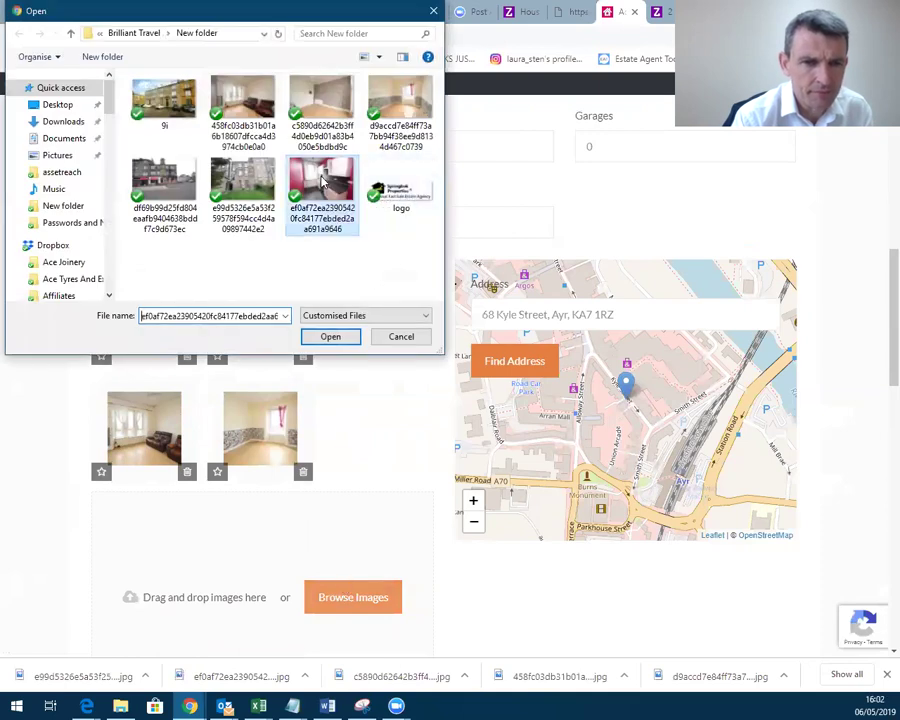
{"action": "left_click", "coordinate": [331, 337]}
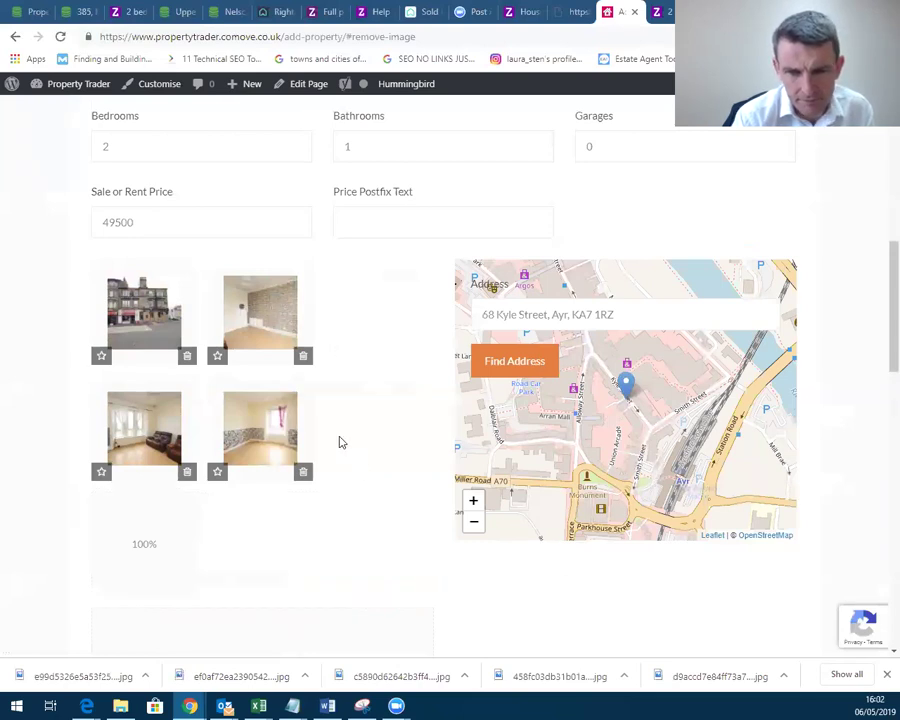
Review the property title, description and entered details on the form.
{"action": "scroll", "coordinate": [340, 441], "scroll_direction": "up", "scroll_amount": 4}
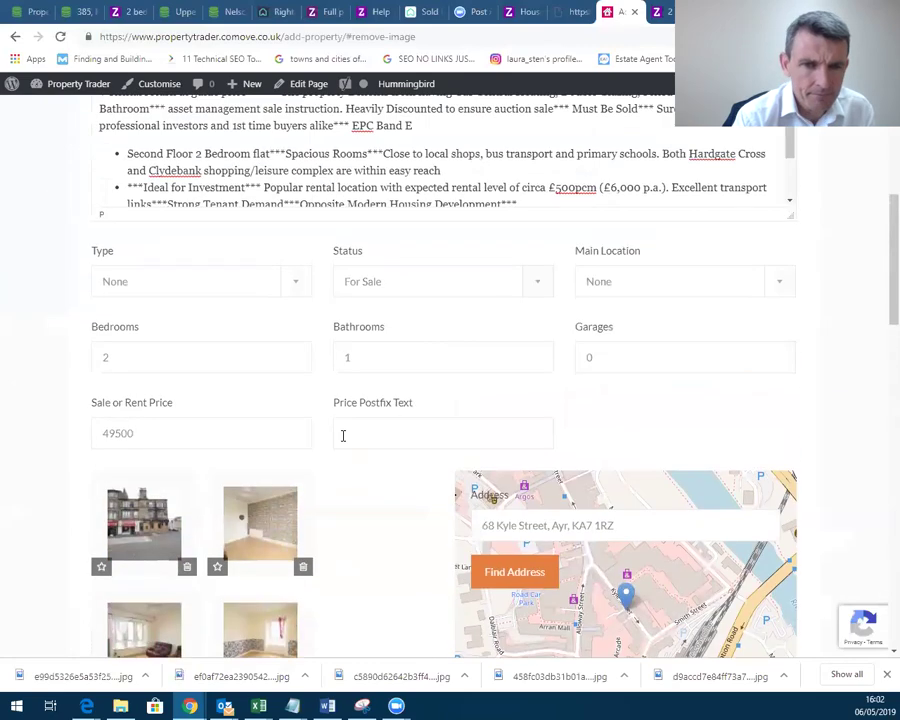
{"action": "scroll", "coordinate": [343, 436], "scroll_direction": "up", "scroll_amount": 7}
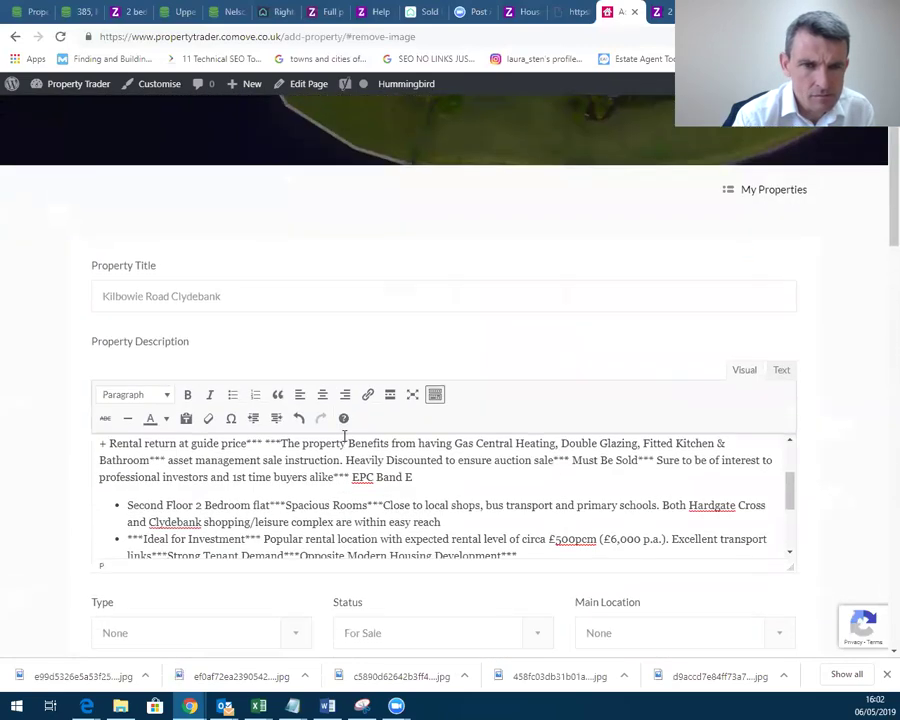
{"action": "scroll", "coordinate": [344, 436], "scroll_direction": "up", "scroll_amount": 6}
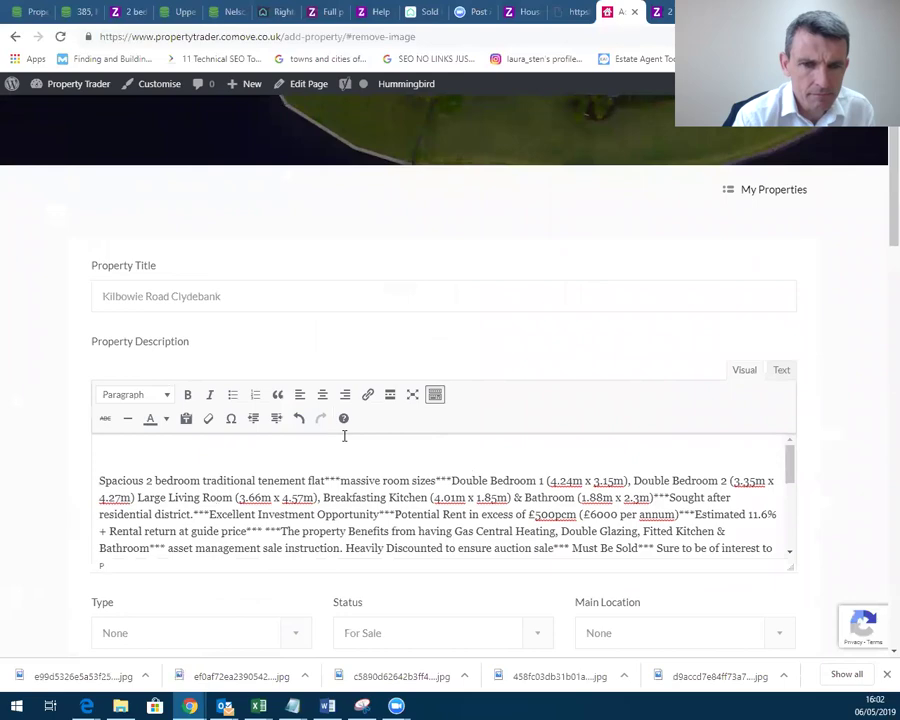
{"action": "scroll", "coordinate": [344, 434], "scroll_direction": "down", "scroll_amount": 4}
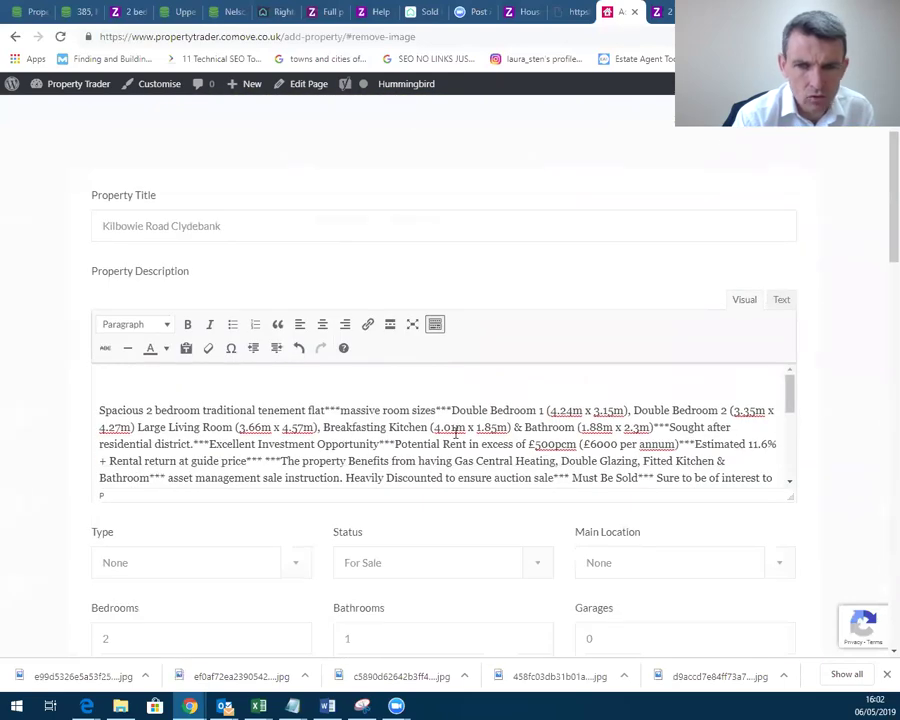
{"action": "scroll", "coordinate": [878, 270], "scroll_direction": "down", "scroll_amount": 4}
{"action": "scroll", "coordinate": [878, 260], "scroll_direction": "up", "scroll_amount": 2}
{"action": "scroll", "coordinate": [880, 241], "scroll_direction": "up", "scroll_amount": 4}
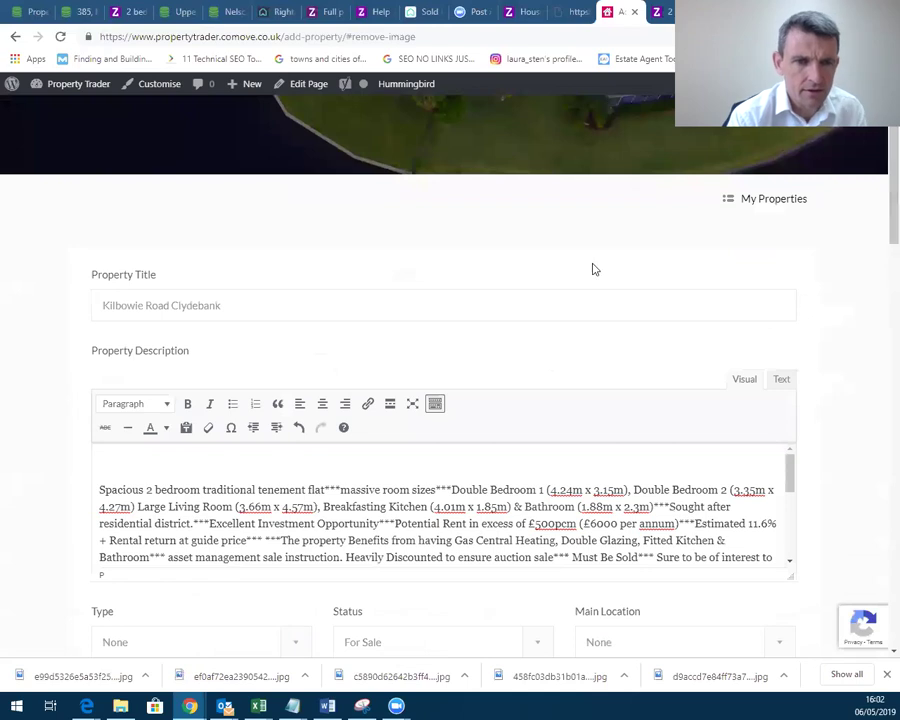
{"action": "left_click", "coordinate": [350, 306]}
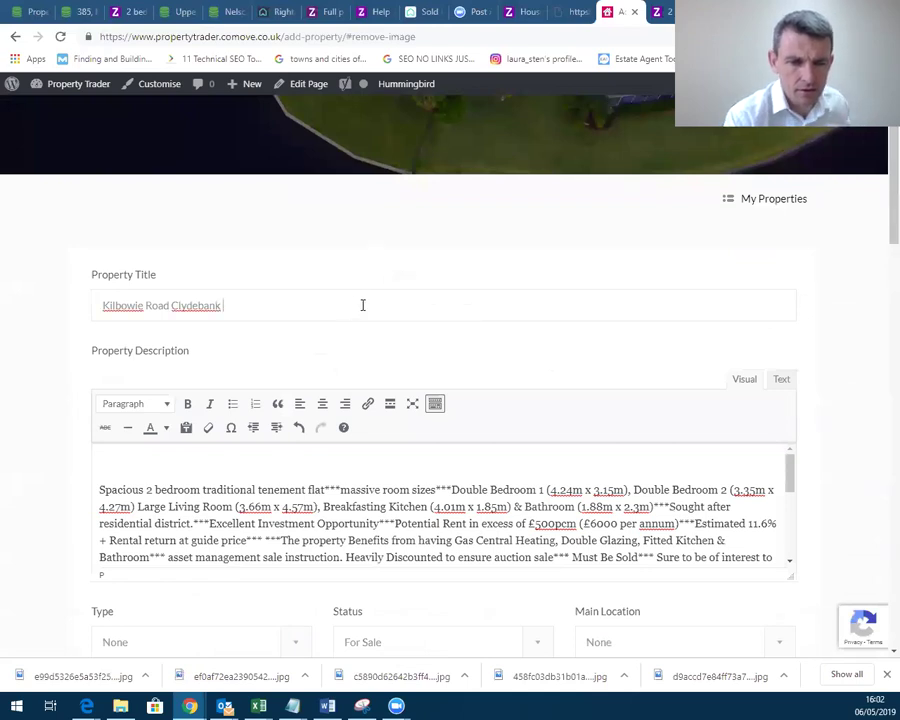
Clear the default address above the location map.
{"action": "scroll", "coordinate": [362, 305], "scroll_direction": "down", "scroll_amount": 5}
{"action": "scroll", "coordinate": [365, 305], "scroll_direction": "down", "scroll_amount": 3}
{"action": "scroll", "coordinate": [785, 493], "scroll_direction": "down", "scroll_amount": 10}
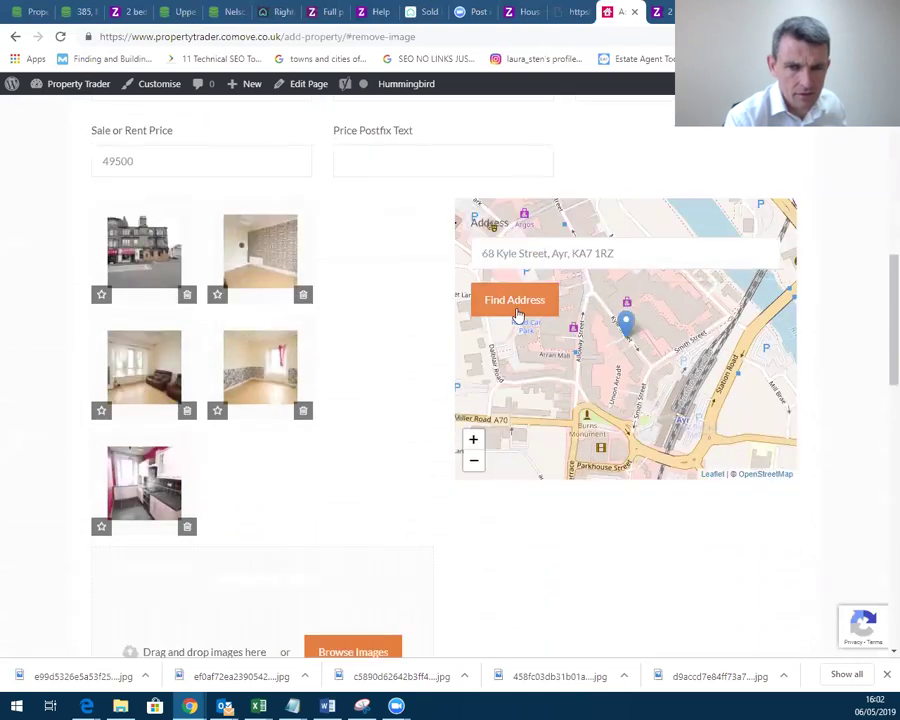
{"action": "left_click", "coordinate": [648, 254]}
{"action": "left_click_drag", "start_coordinate": [648, 254], "coordinate": [455, 255]}
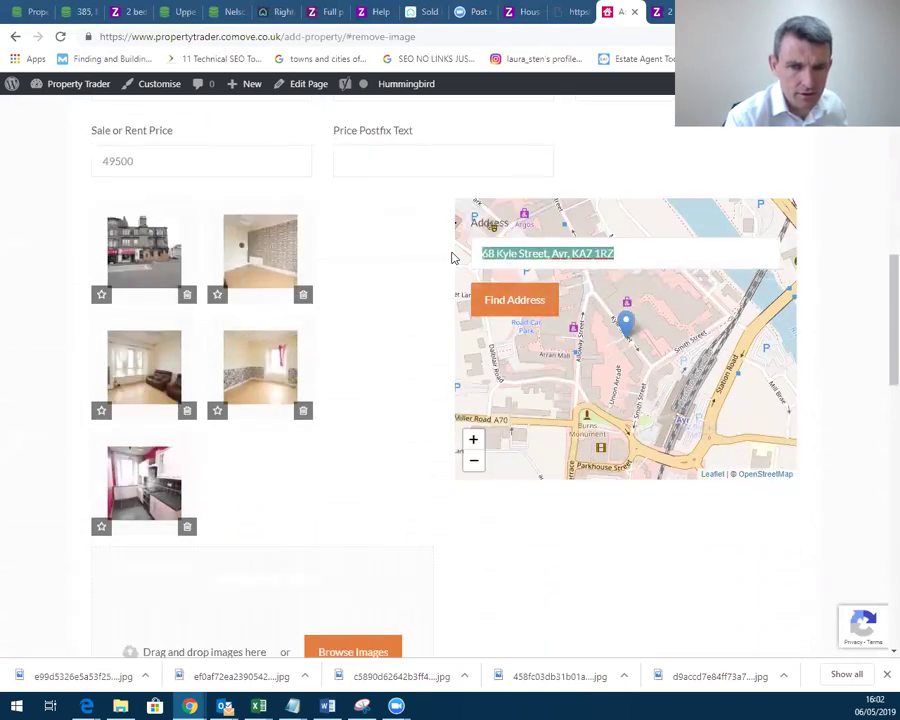
{"action": "key", "text": "BackSpace"}
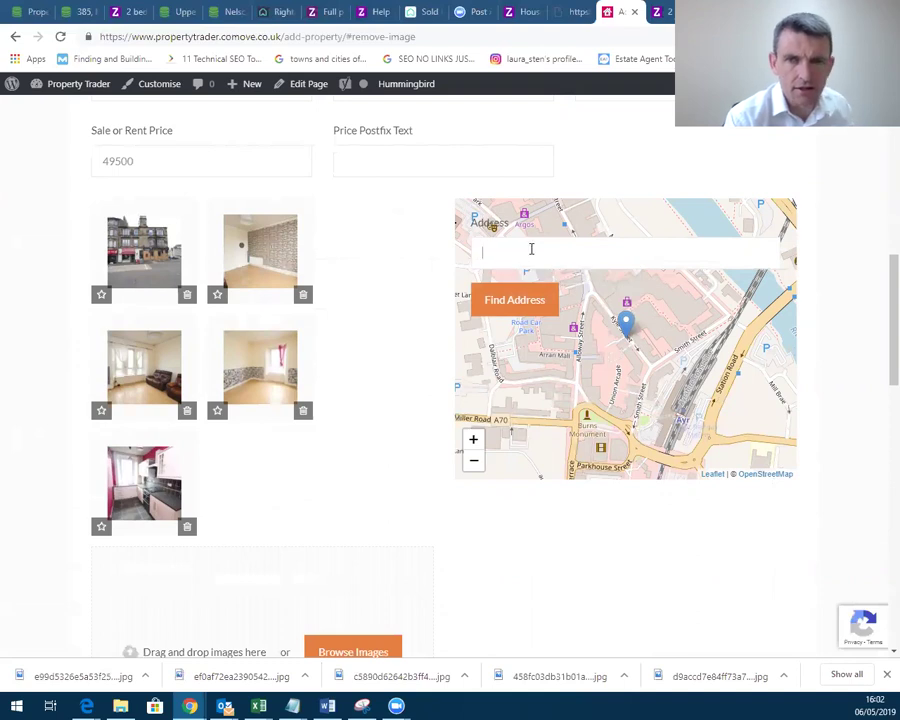
Copy the flat's address from its street name through the postcode on the Zoopla listing.
{"action": "left_click", "coordinate": [668, 13]}
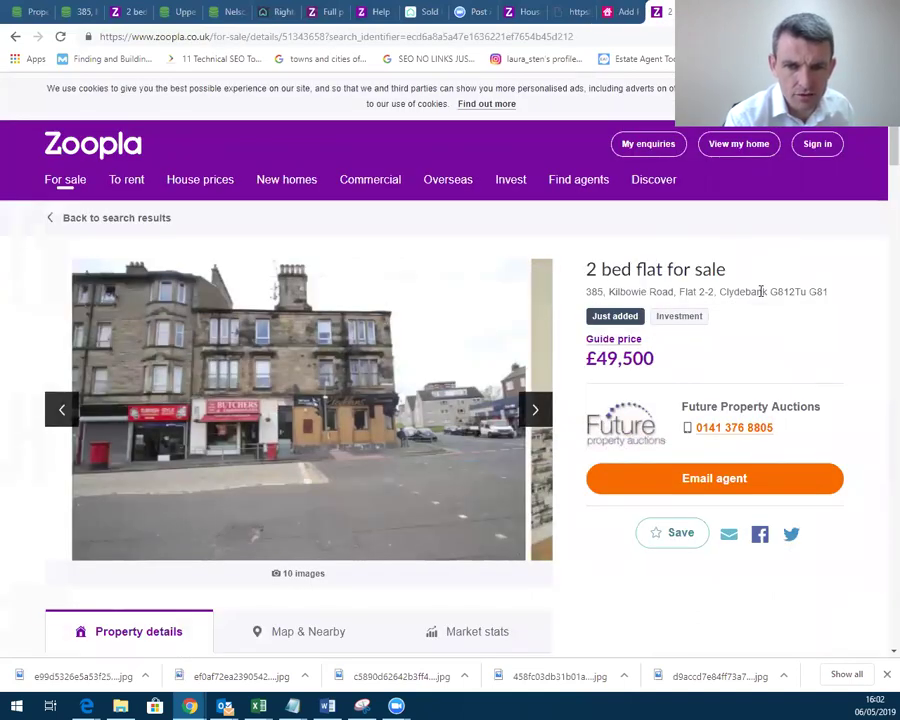
{"action": "left_click_drag", "start_coordinate": [785, 290], "coordinate": [802, 289]}
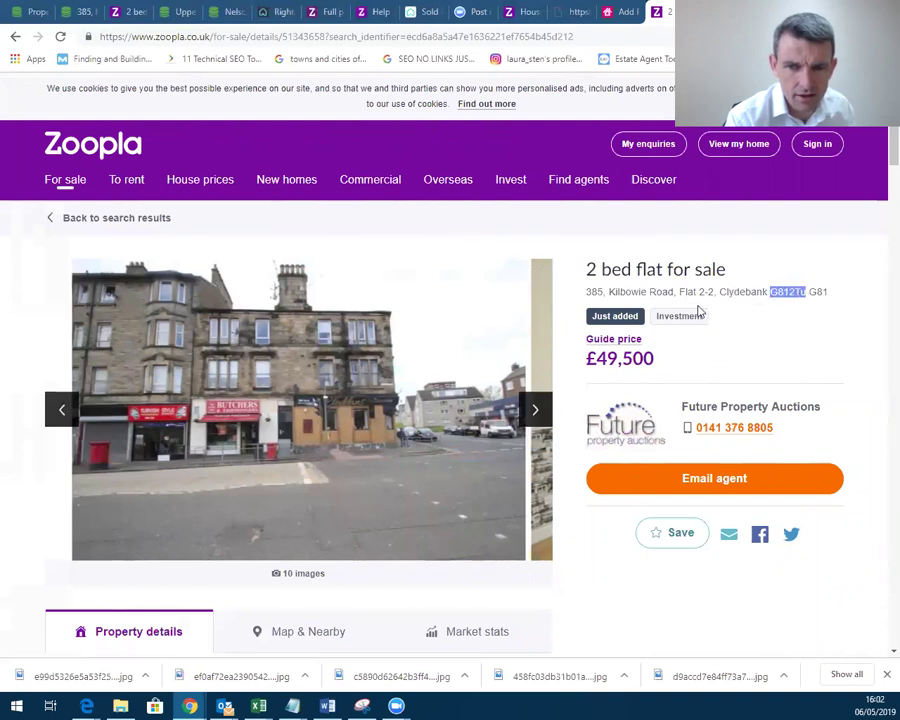
{"action": "left_click", "coordinate": [606, 307]}
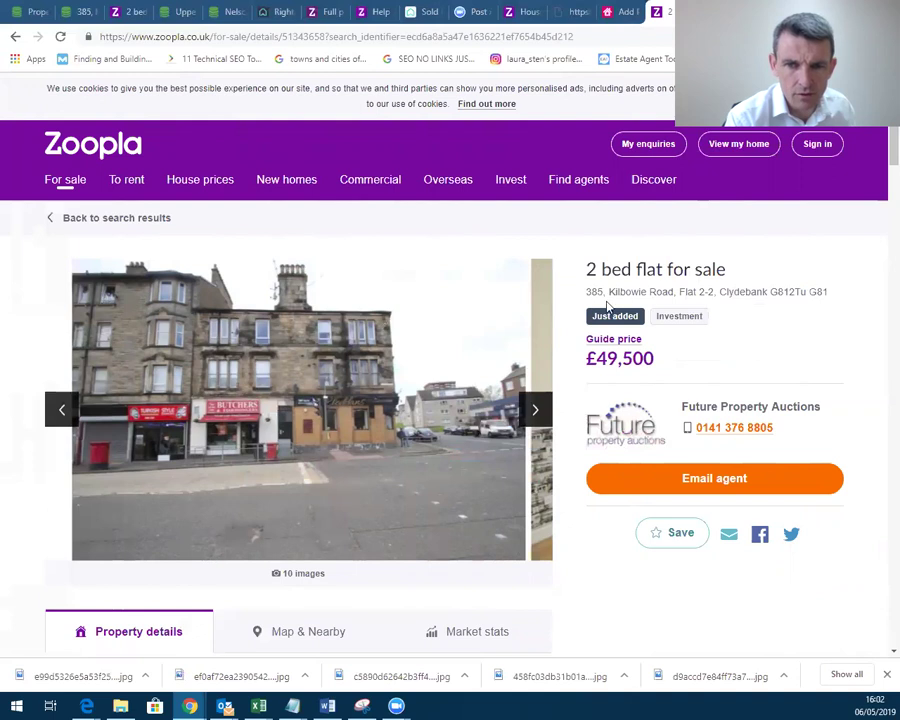
{"action": "left_click_drag", "start_coordinate": [611, 292], "coordinate": [830, 299]}
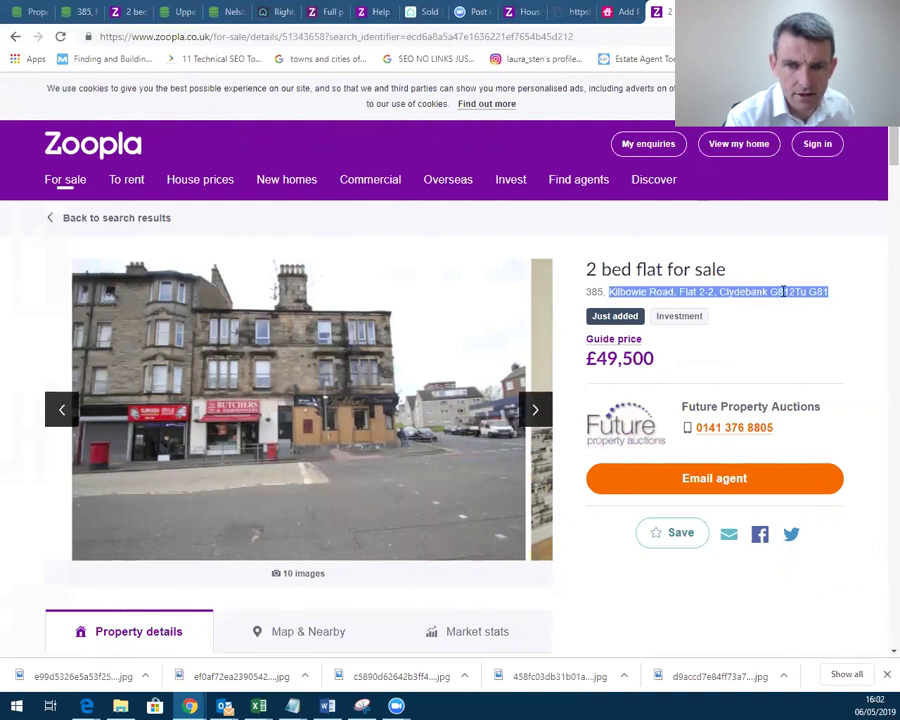
{"action": "right_click", "coordinate": [781, 296]}
{"action": "left_click", "coordinate": [576, 303]}
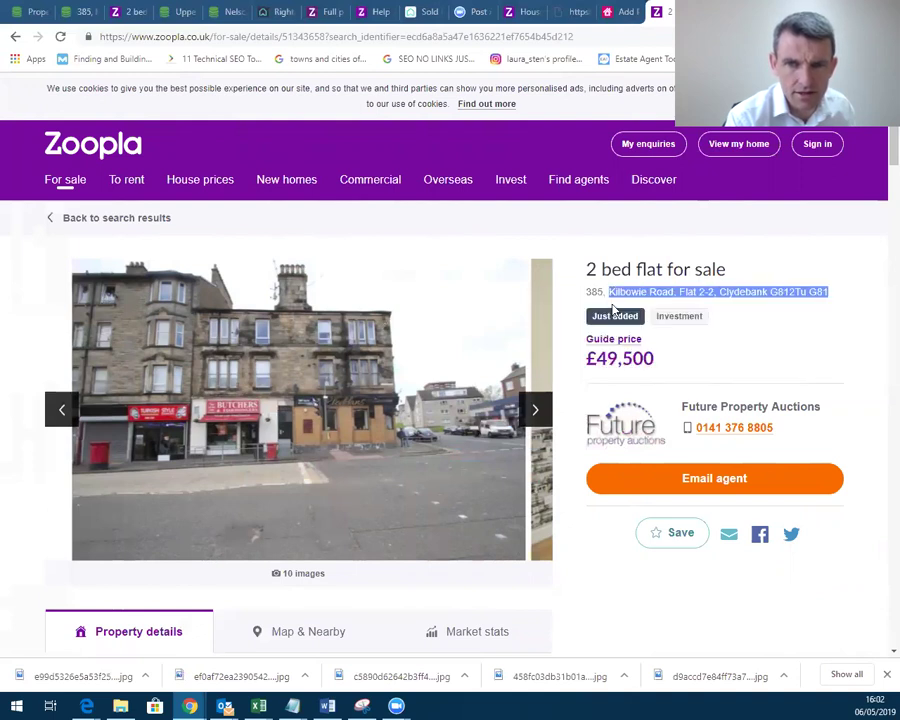
Paste the copied address into the location map's address field on the Property Trader form.
{"action": "left_click", "coordinate": [612, 12]}
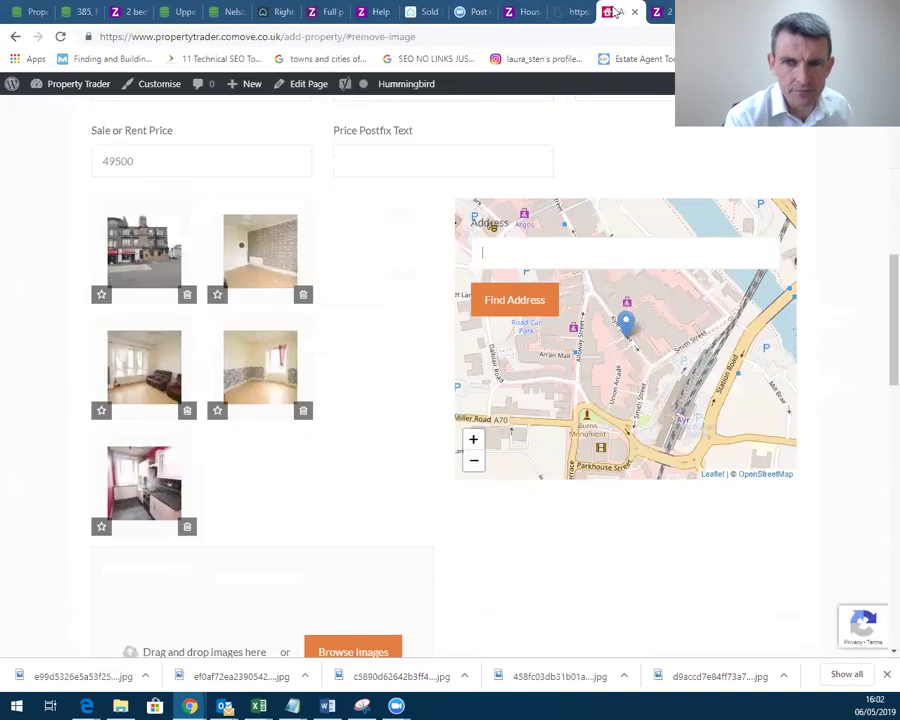
{"action": "left_click", "coordinate": [525, 250]}
{"action": "right_click", "coordinate": [525, 250]}
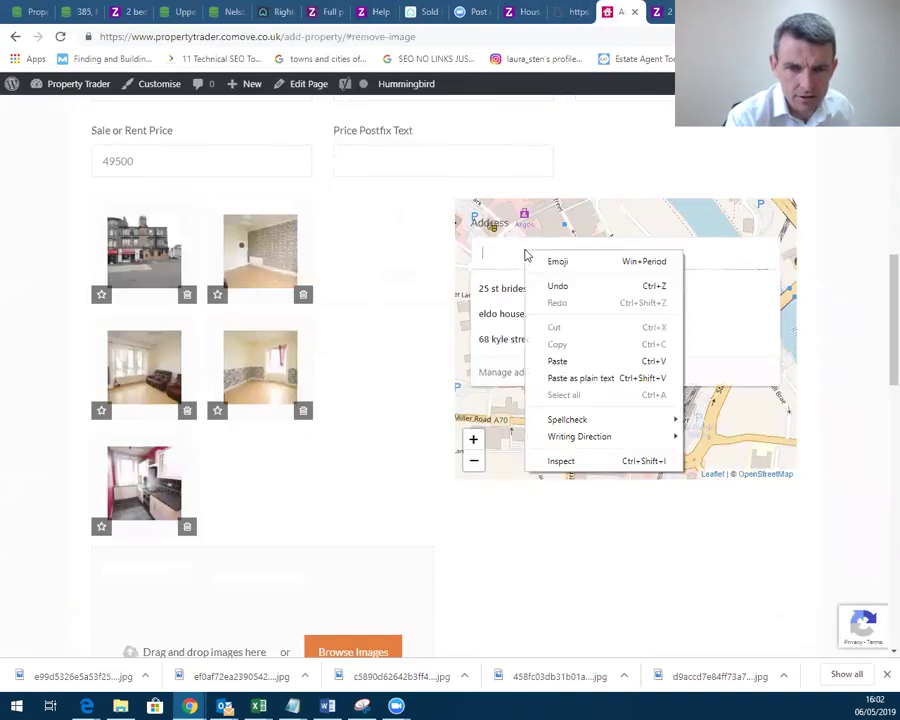
{"action": "left_click", "coordinate": [550, 360]}
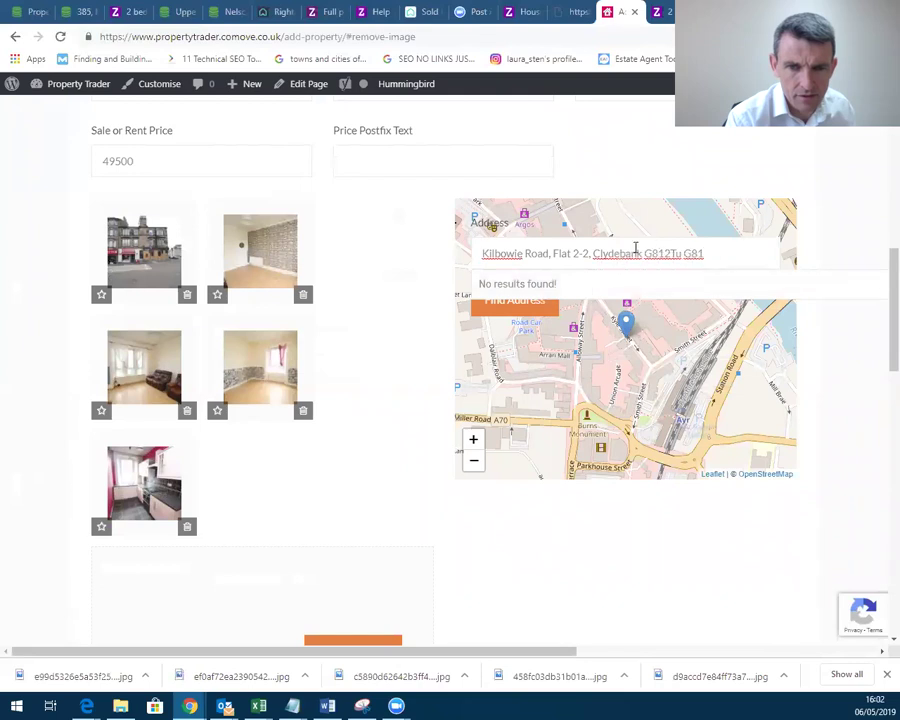
Reduce the address to street, town and correctly spaced postcode, and choose the matching suggested location for the map.
{"action": "left_click", "coordinate": [589, 254]}
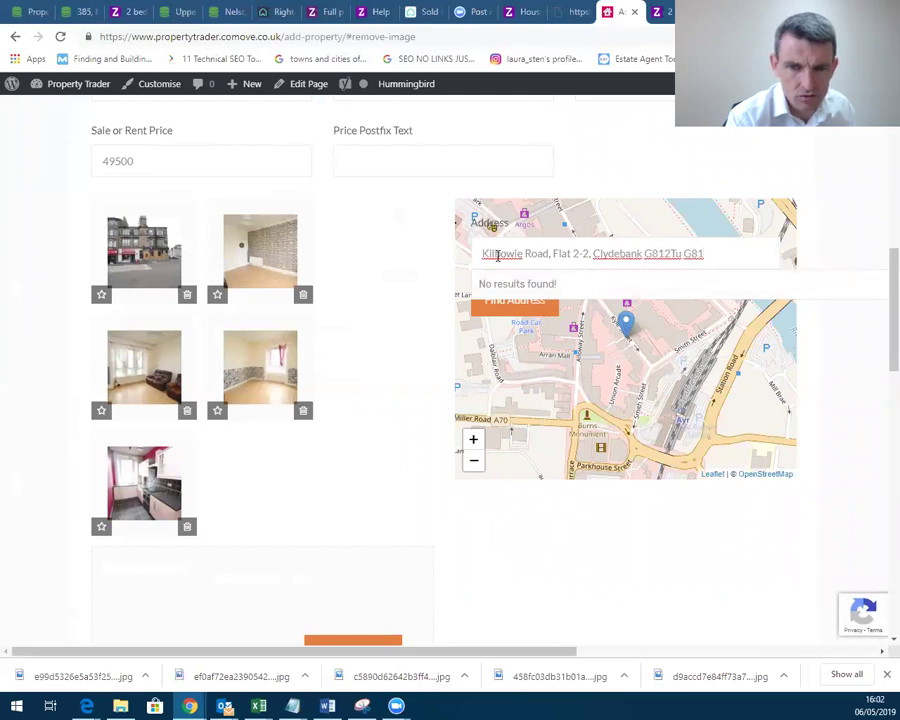
{"action": "left_click", "coordinate": [555, 254]}
{"action": "key", "text": "BackSpace"}
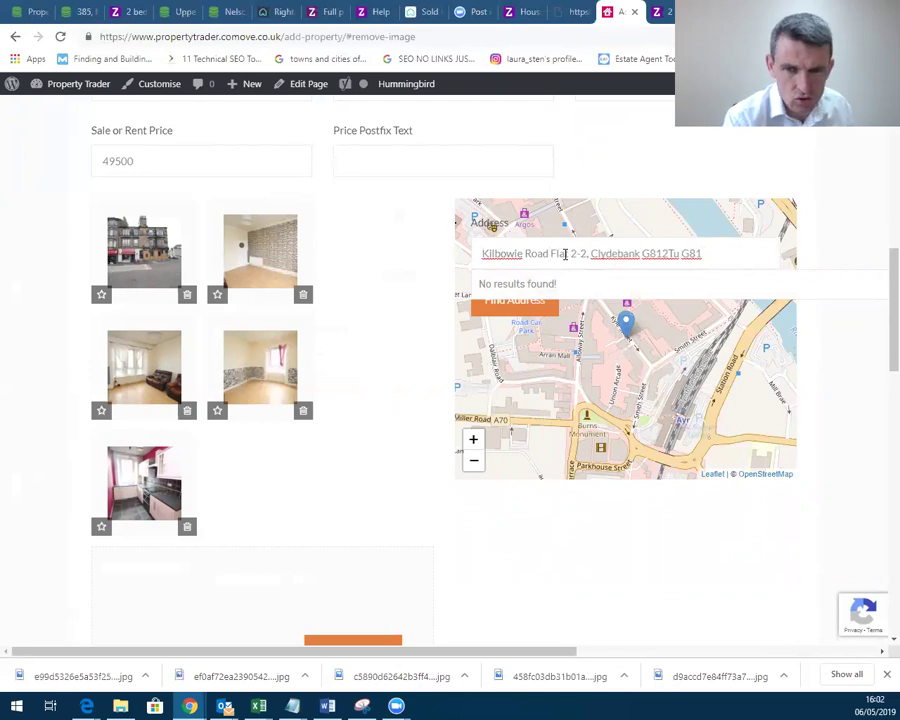
{"action": "left_click_drag", "start_coordinate": [590, 254], "coordinate": [551, 254]}
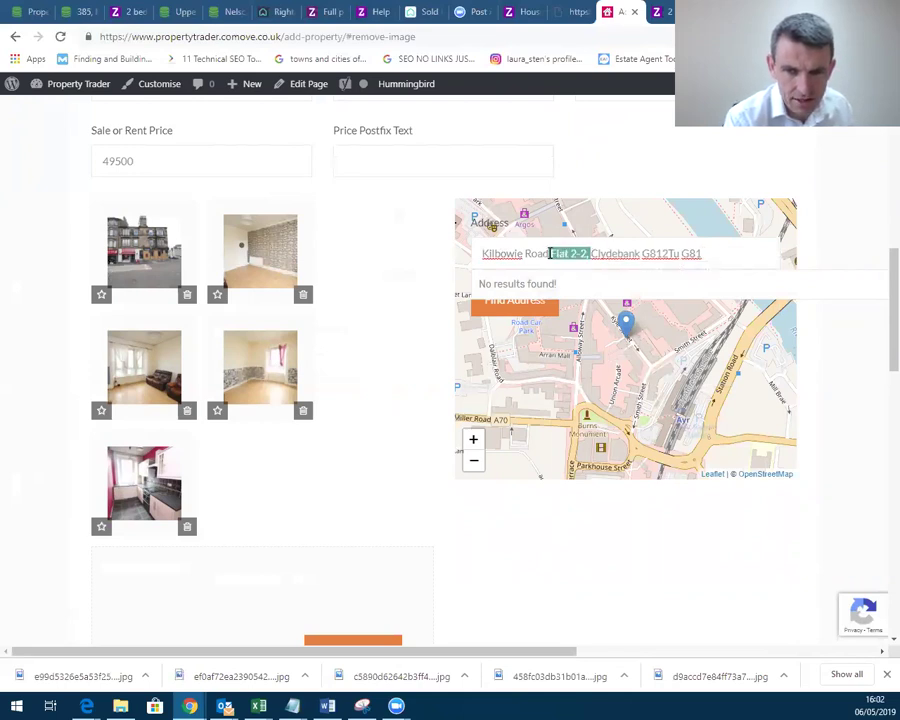
{"action": "key", "text": "BackSpace"}
{"action": "left_click", "coordinate": [673, 254]}
{"action": "key", "text": "BackSpace"}
{"action": "key", "text": "BackSpace"}
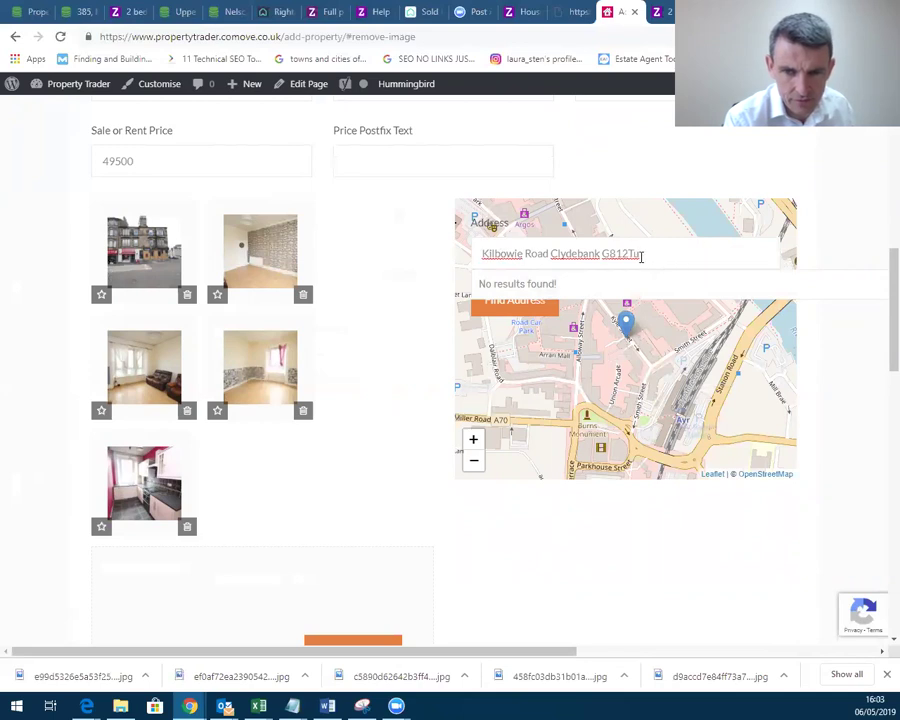
{"action": "left_click", "coordinate": [621, 253]}
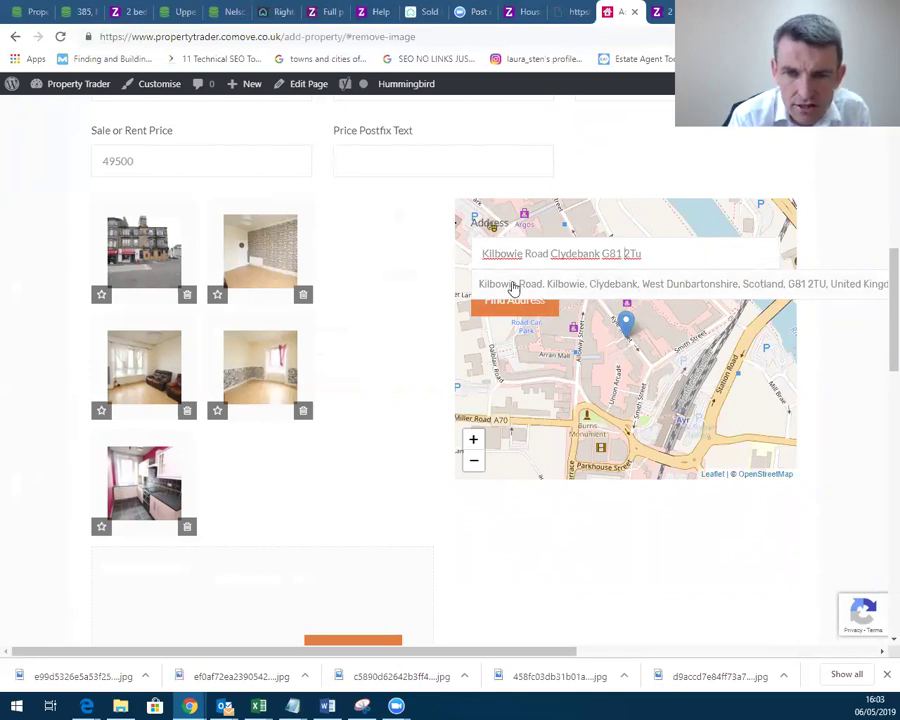
{"action": "left_click", "coordinate": [804, 294]}
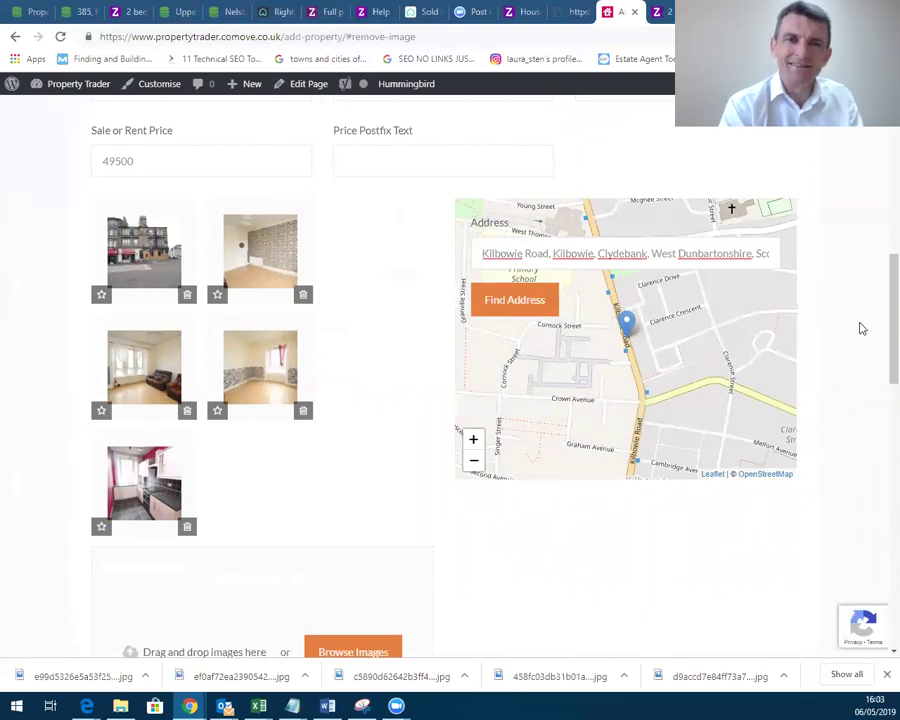
Enter the person's first name as the message to the reviewer.
{"action": "scroll", "coordinate": [858, 342], "scroll_direction": "down", "scroll_amount": 3}
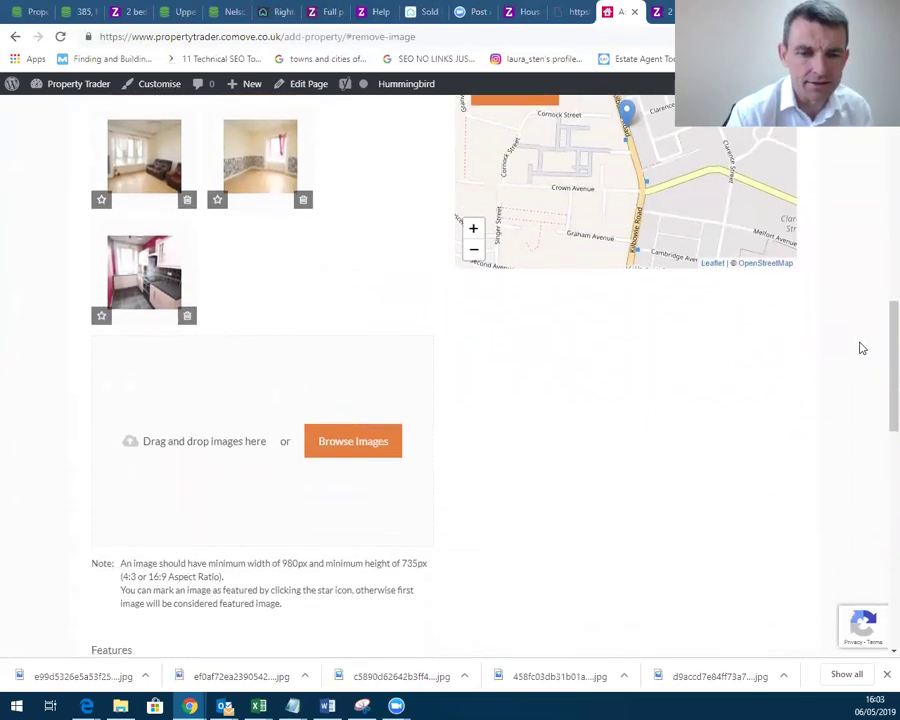
{"action": "scroll", "coordinate": [862, 348], "scroll_direction": "down", "scroll_amount": 3}
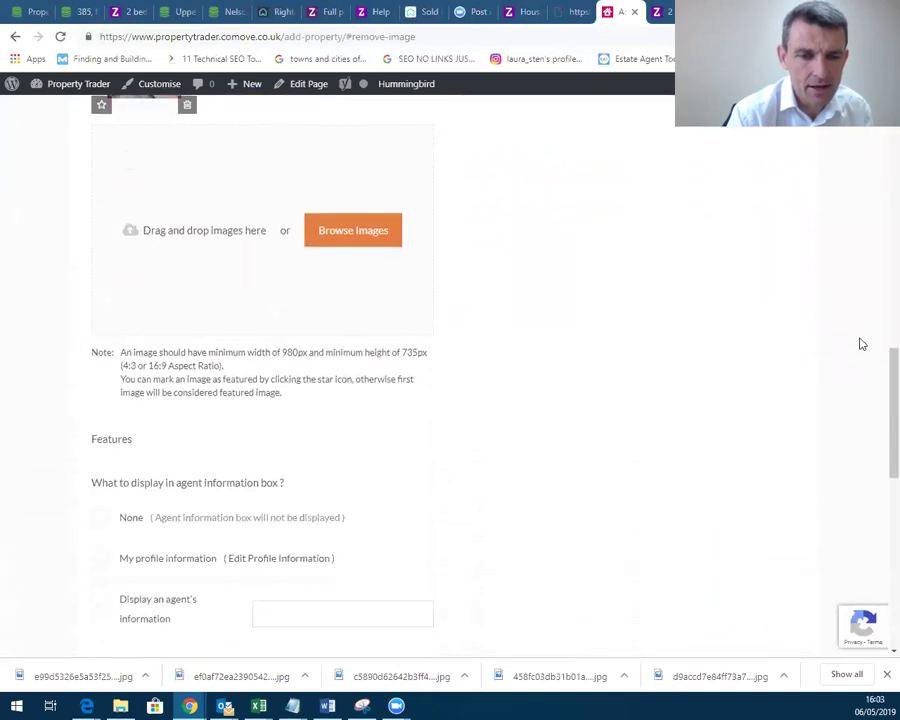
{"action": "scroll", "coordinate": [862, 344], "scroll_direction": "down", "scroll_amount": 2}
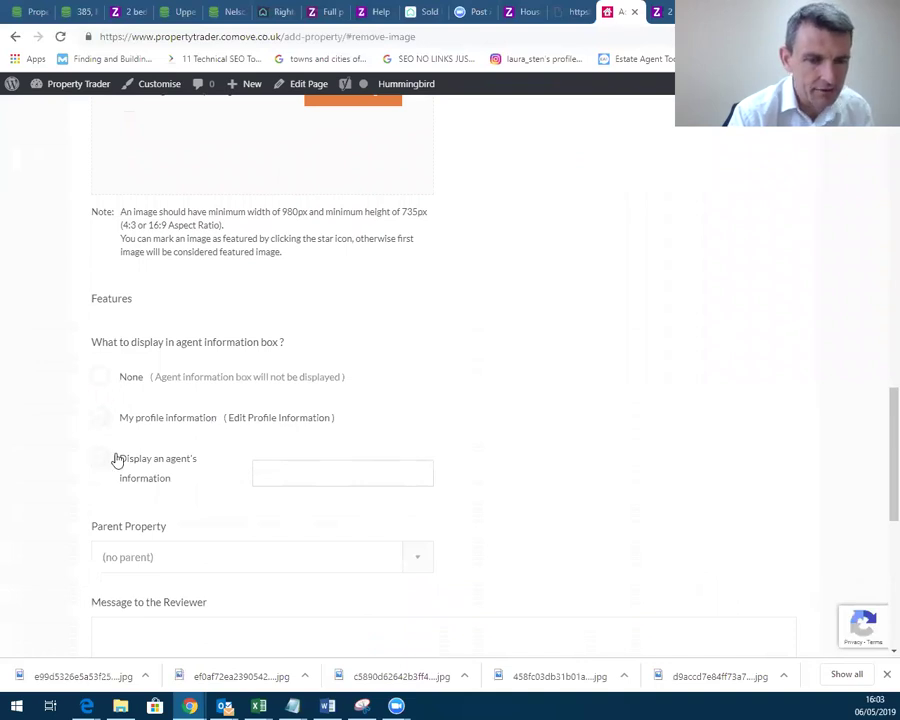
{"action": "scroll", "coordinate": [114, 458], "scroll_direction": "down", "scroll_amount": 2}
{"action": "scroll", "coordinate": [116, 458], "scroll_direction": "down", "scroll_amount": 2}
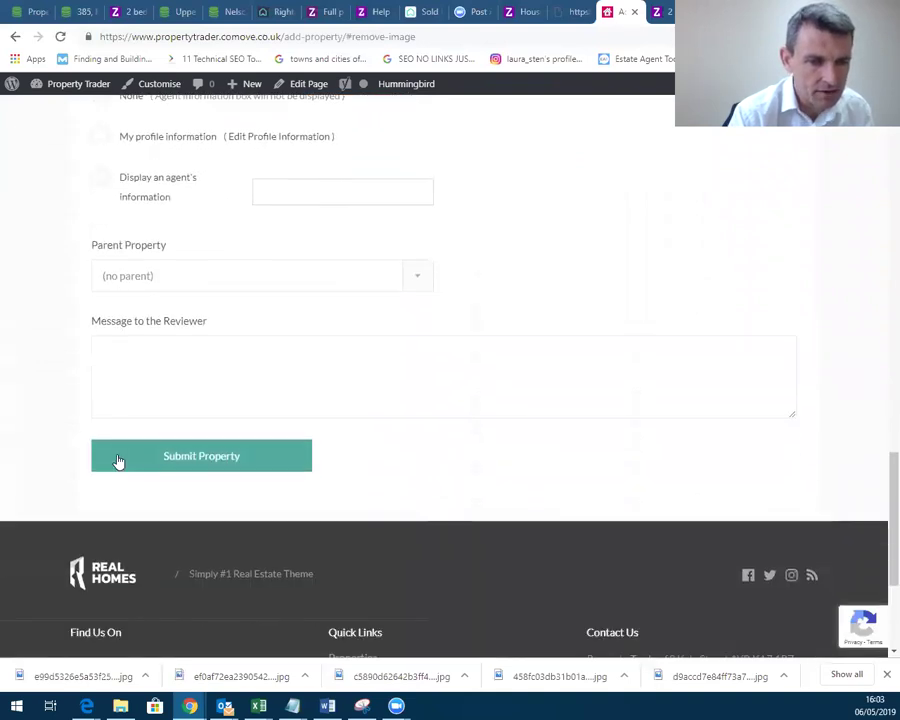
{"action": "scroll", "coordinate": [117, 460], "scroll_direction": "up", "scroll_amount": 4}
{"action": "scroll", "coordinate": [117, 460], "scroll_direction": "down", "scroll_amount": 4}
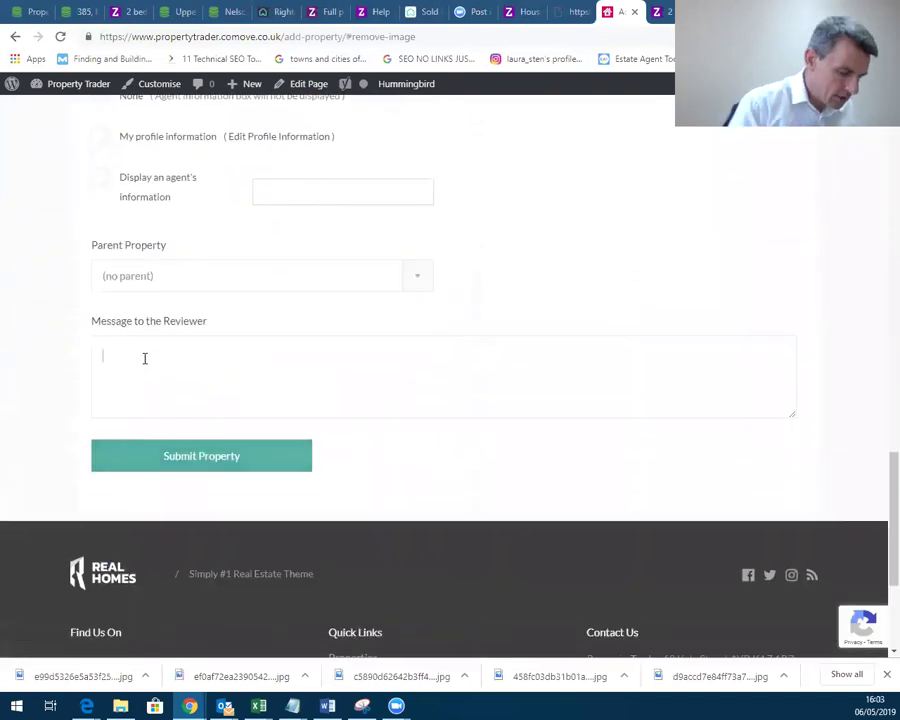
{"action": "type", "text": "BARRY"}
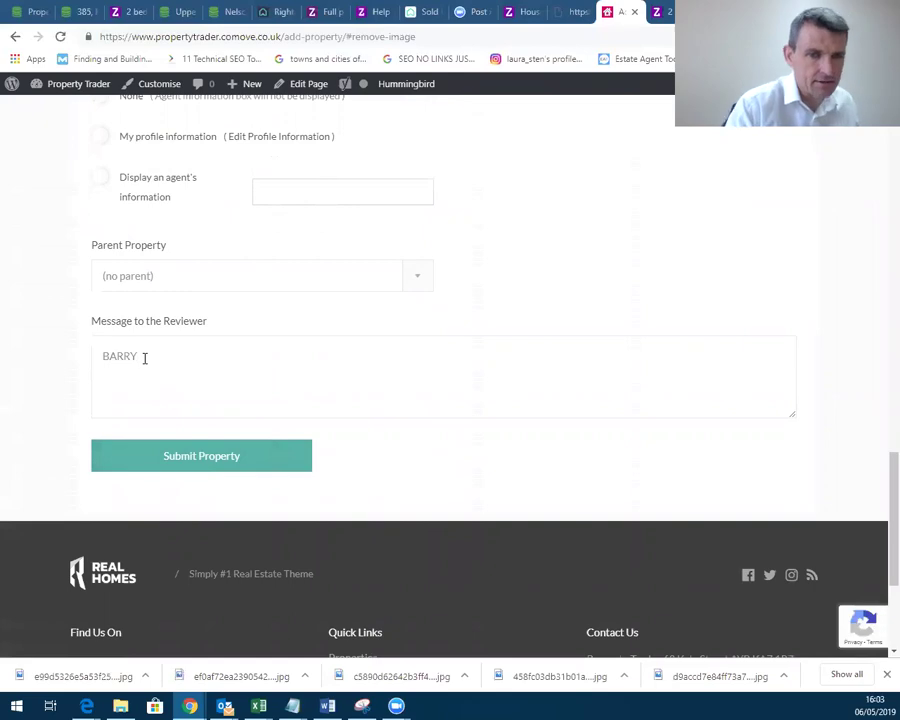
Recheck the title, description, details, photos and map, and submit the property.
{"action": "scroll", "coordinate": [144, 358], "scroll_direction": "up", "scroll_amount": 10}
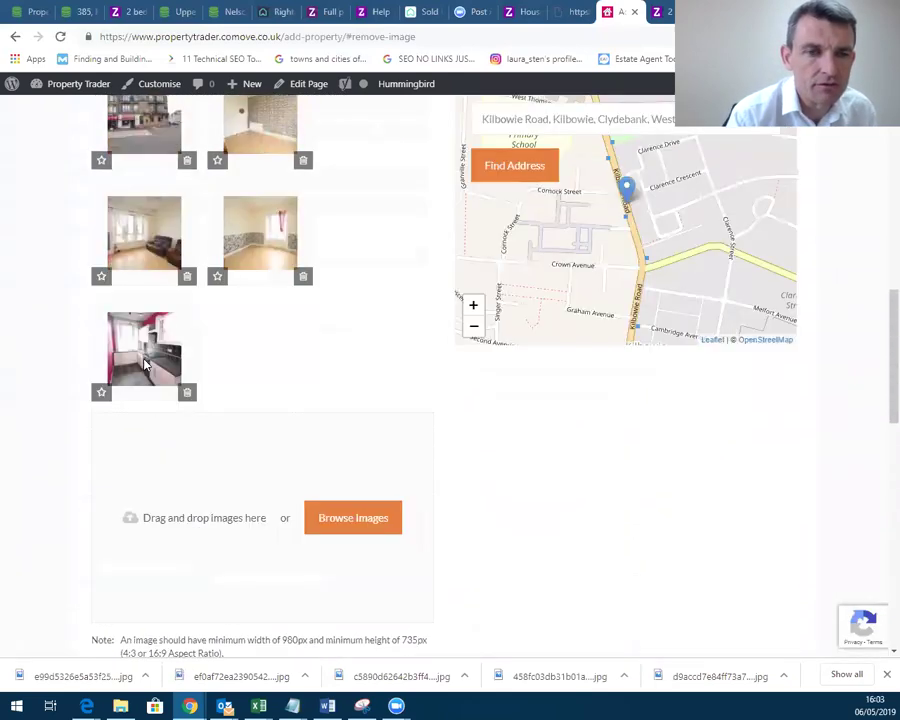
{"action": "scroll", "coordinate": [144, 363], "scroll_direction": "up", "scroll_amount": 10}
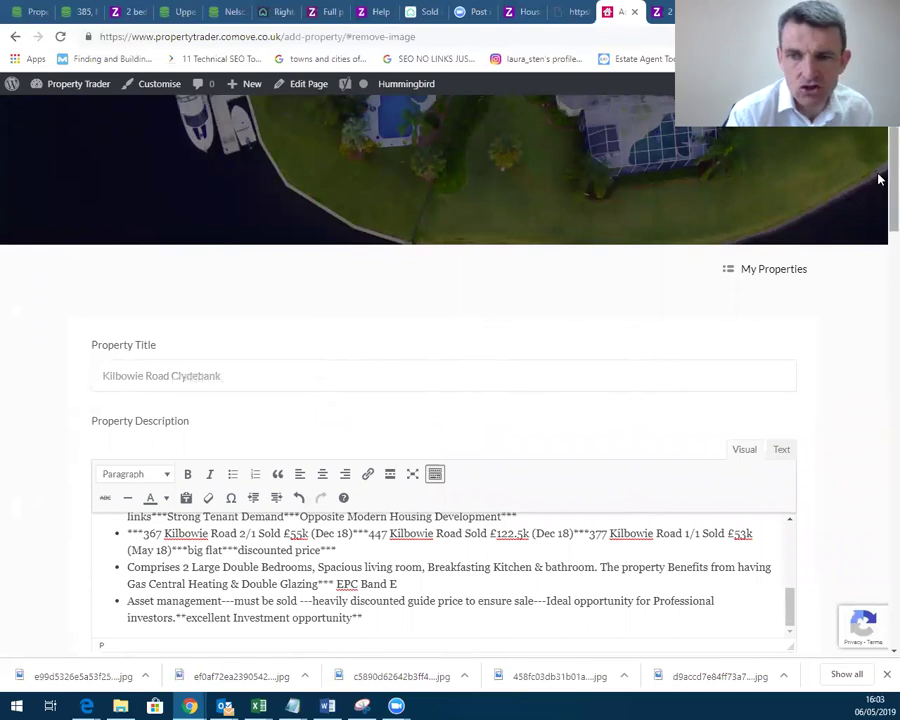
{"action": "scroll", "coordinate": [878, 177], "scroll_direction": "down", "scroll_amount": 2}
{"action": "left_click_drag", "start_coordinate": [790, 447], "coordinate": [790, 385]}
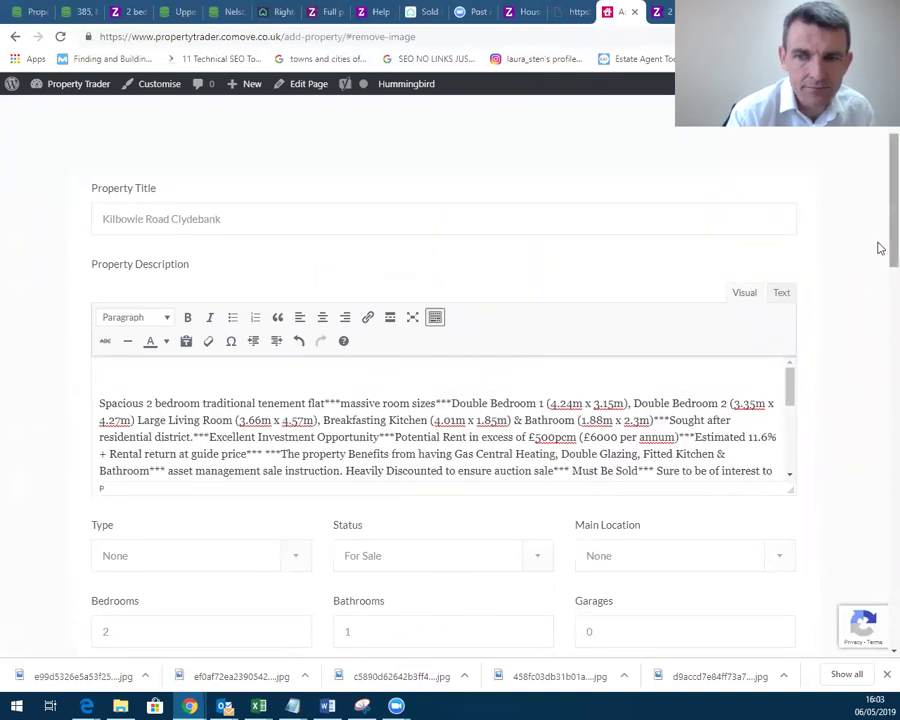
{"action": "scroll", "coordinate": [878, 250], "scroll_direction": "down", "scroll_amount": 4}
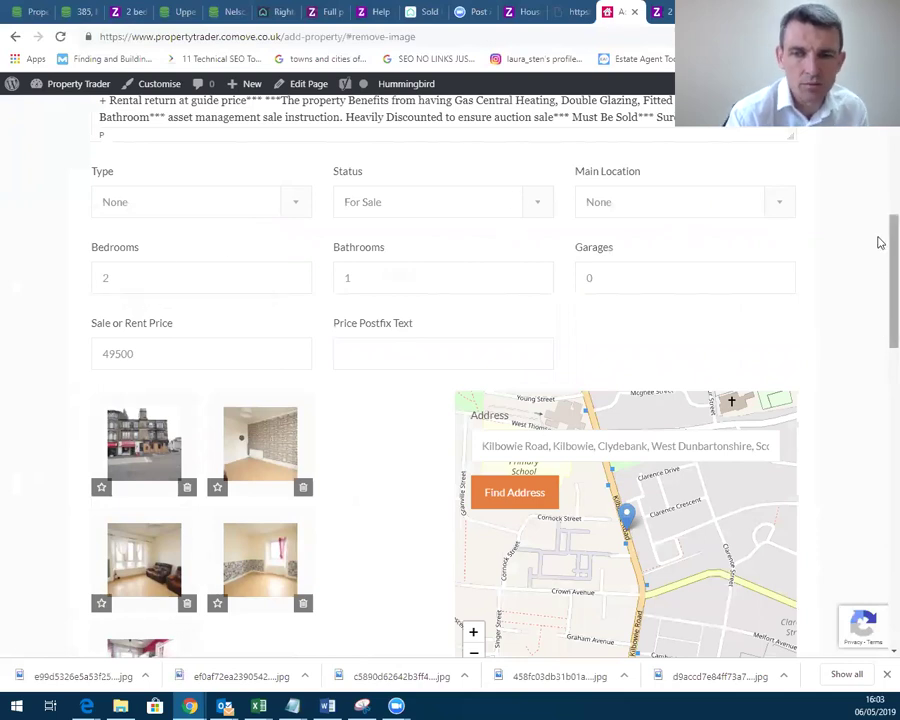
{"action": "left_click_drag", "start_coordinate": [880, 243], "coordinate": [842, 496]}
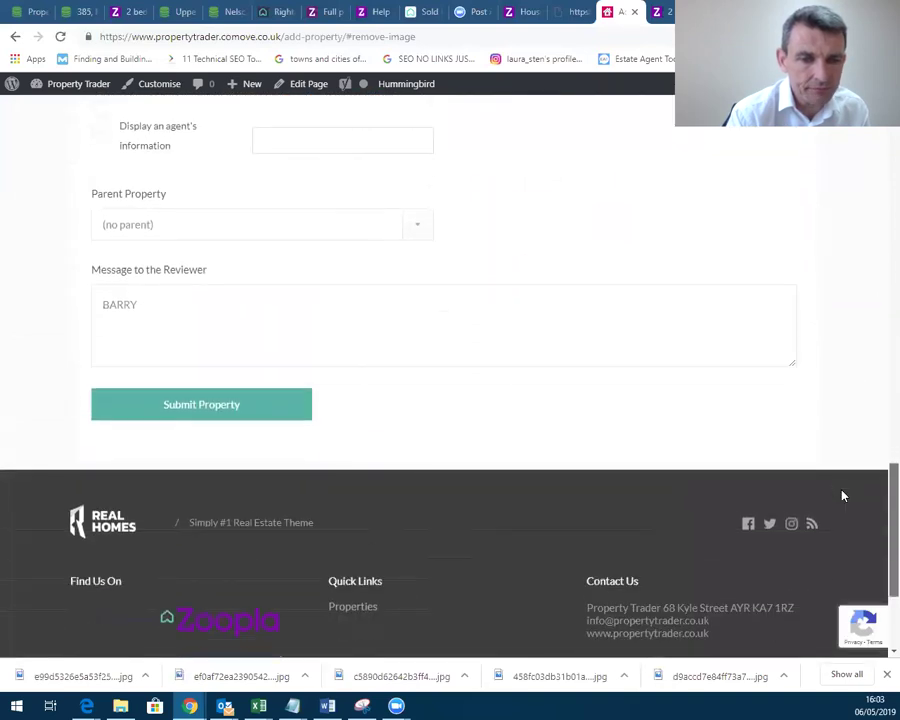
{"action": "left_click", "coordinate": [185, 408]}
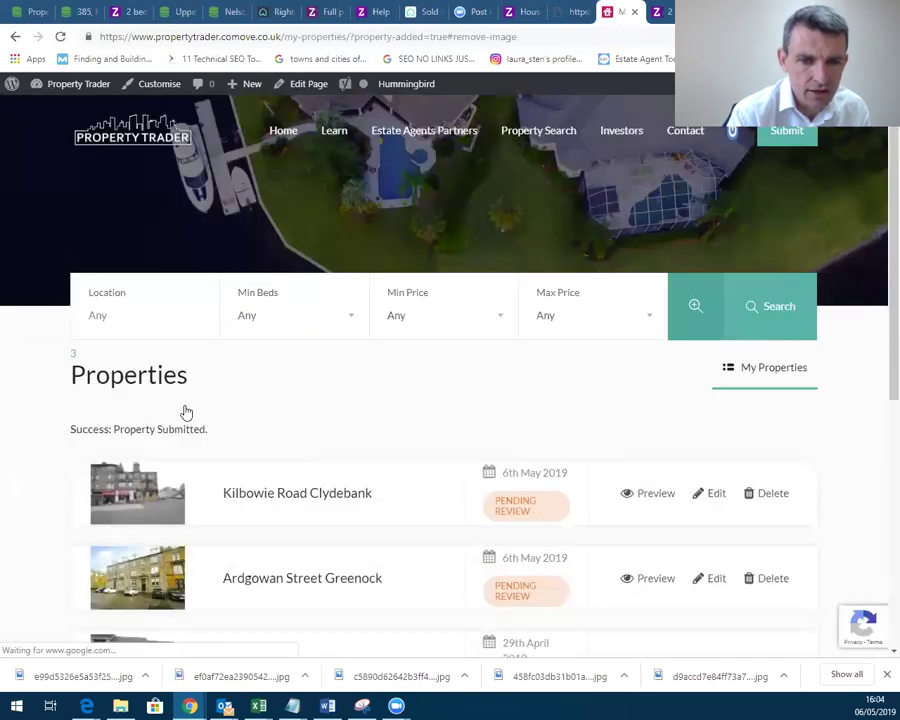
{"action": "scroll", "coordinate": [372, 408], "scroll_direction": "down", "scroll_amount": 2}
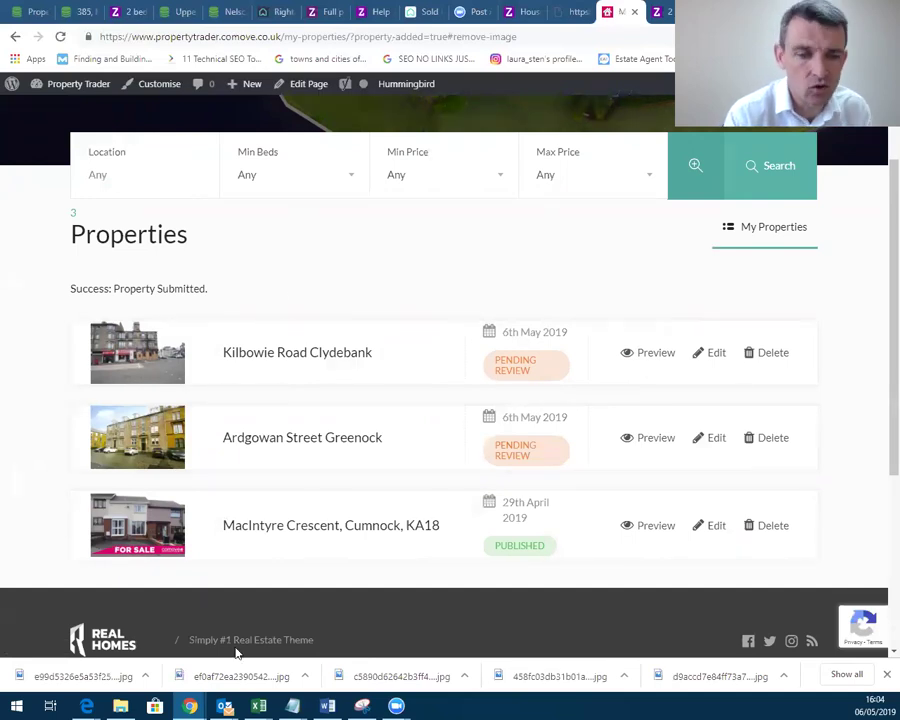
{"action": "left_click", "coordinate": [403, 705]}
{"action": "left_click", "coordinate": [363, 654]}
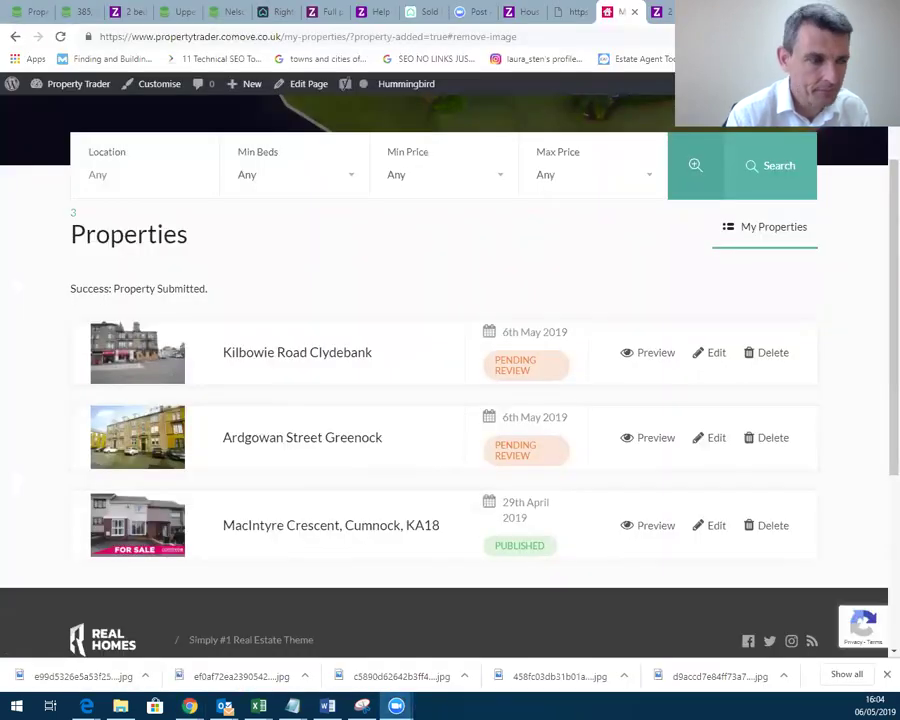